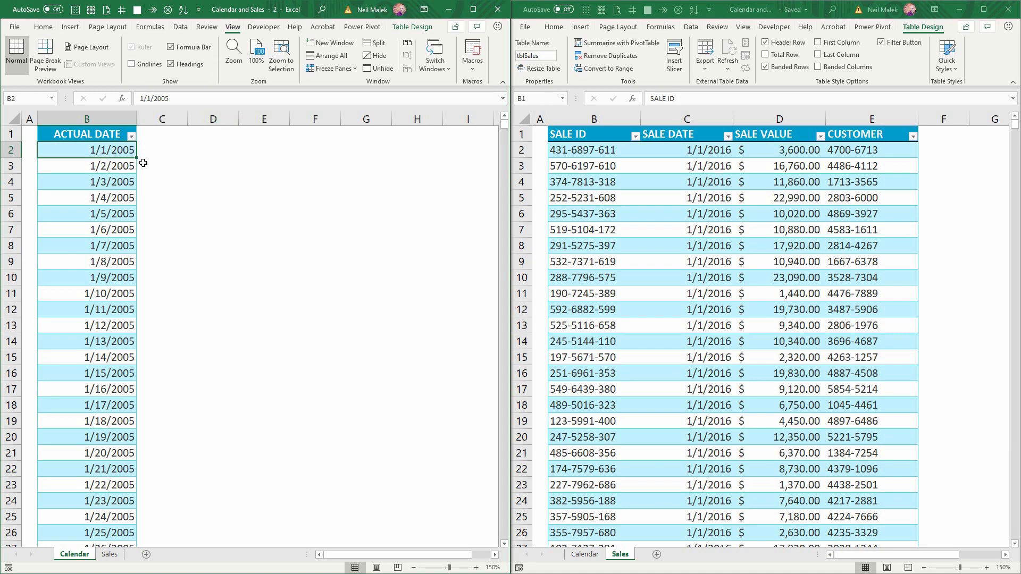
pyautogui.moveTo(96, 139); pyautogui.dragTo(107, 382)
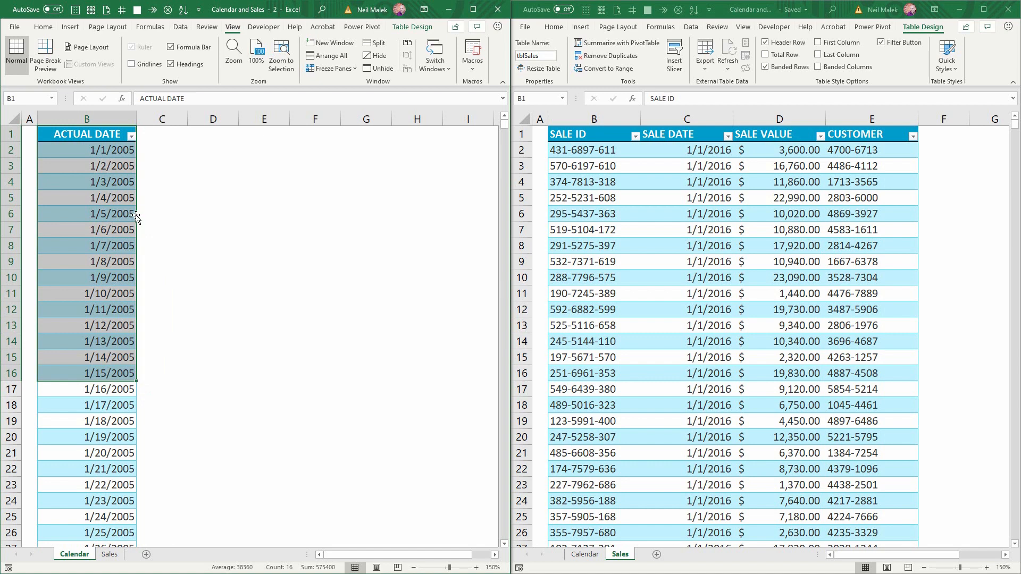
pyautogui.click(122, 191)
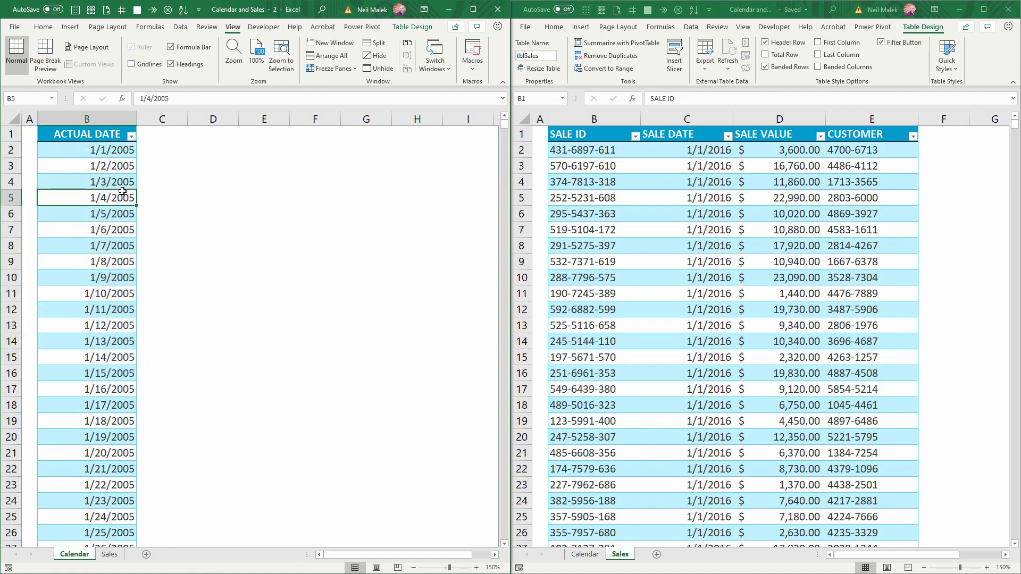
pyautogui.click(650, 211)
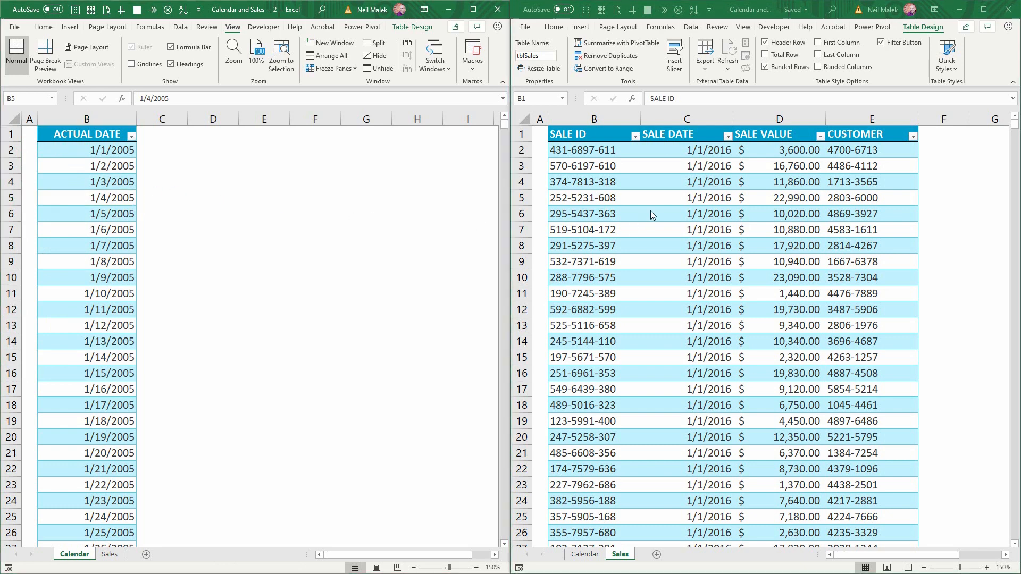
pyautogui.hotkey('ctrl', 'a')
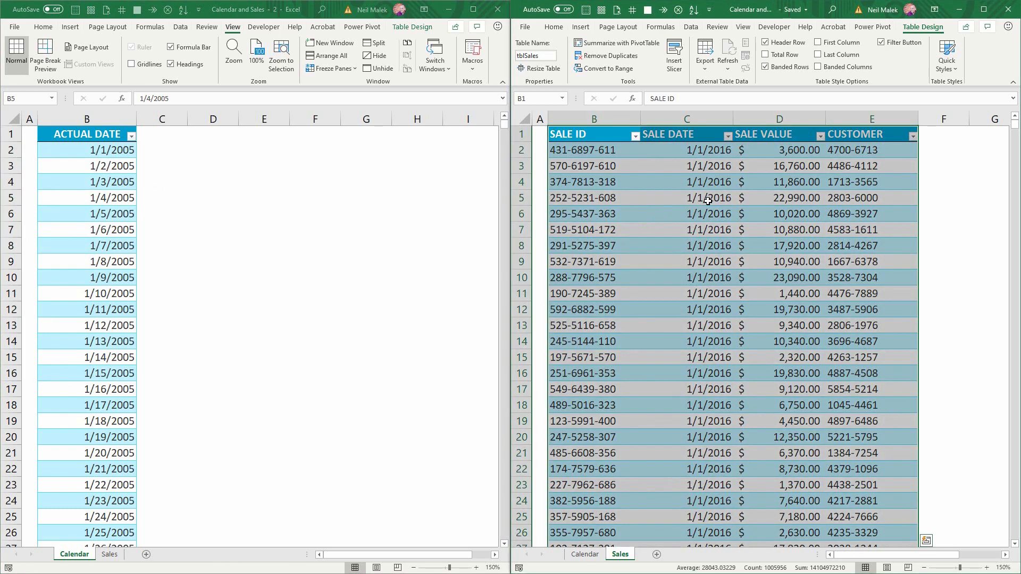
# Step: Load the table on the Calendar sheet into the Power Query Editor
pyautogui.click(114, 194)
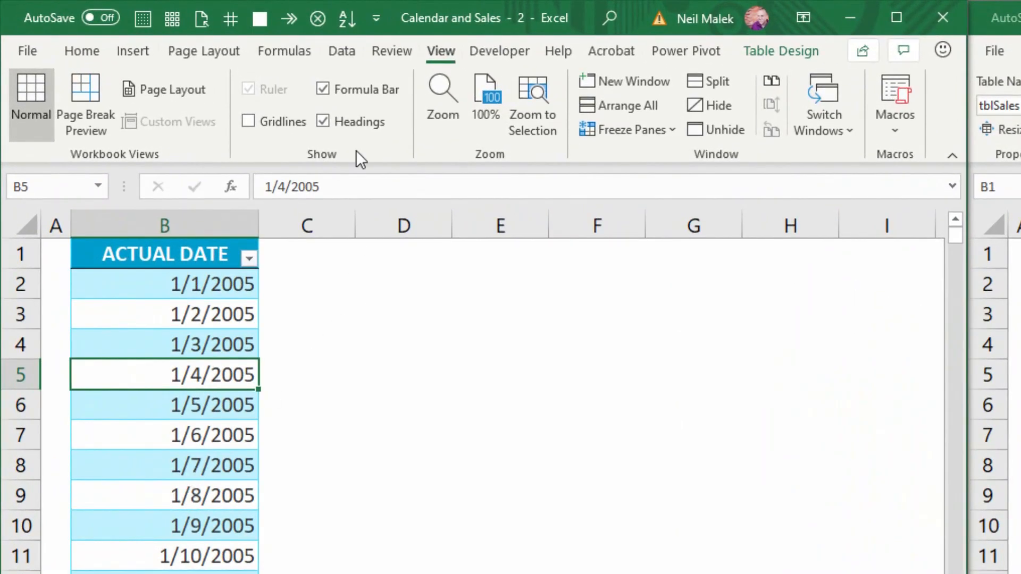
pyautogui.click(342, 51)
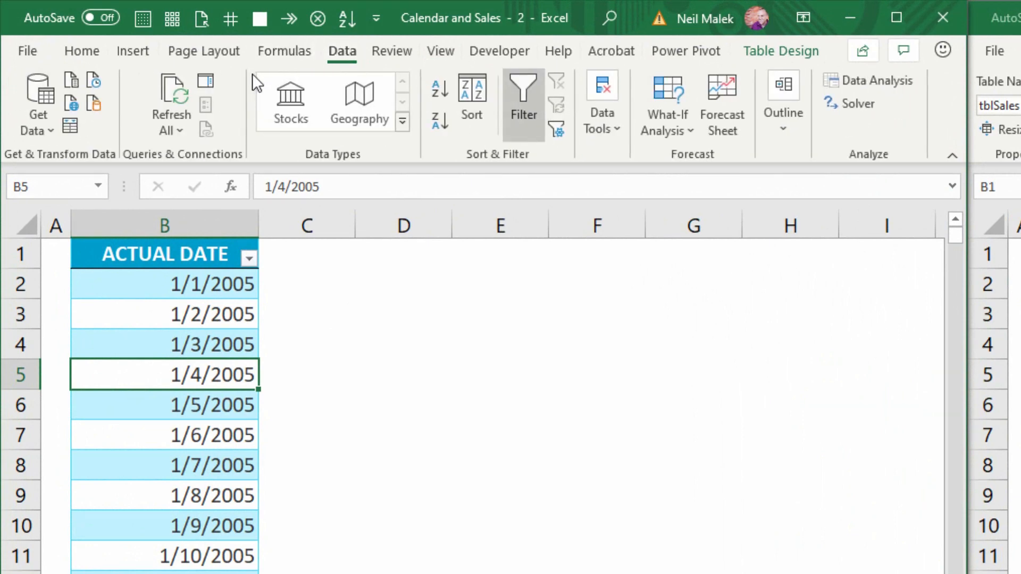
pyautogui.click(75, 123)
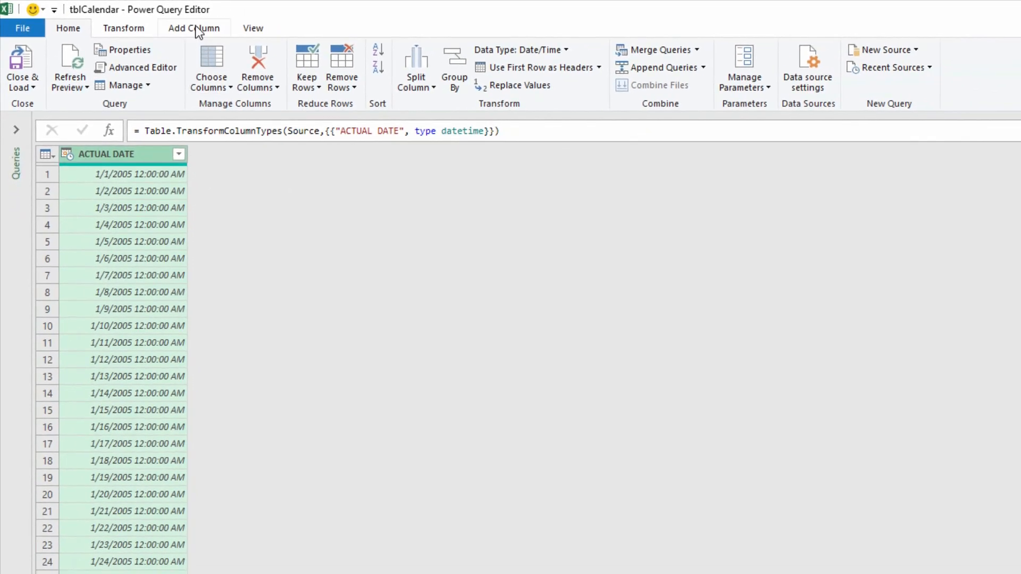
# Step: Add a Year column derived from the ACTUAL DATE column
pyautogui.click(196, 25)
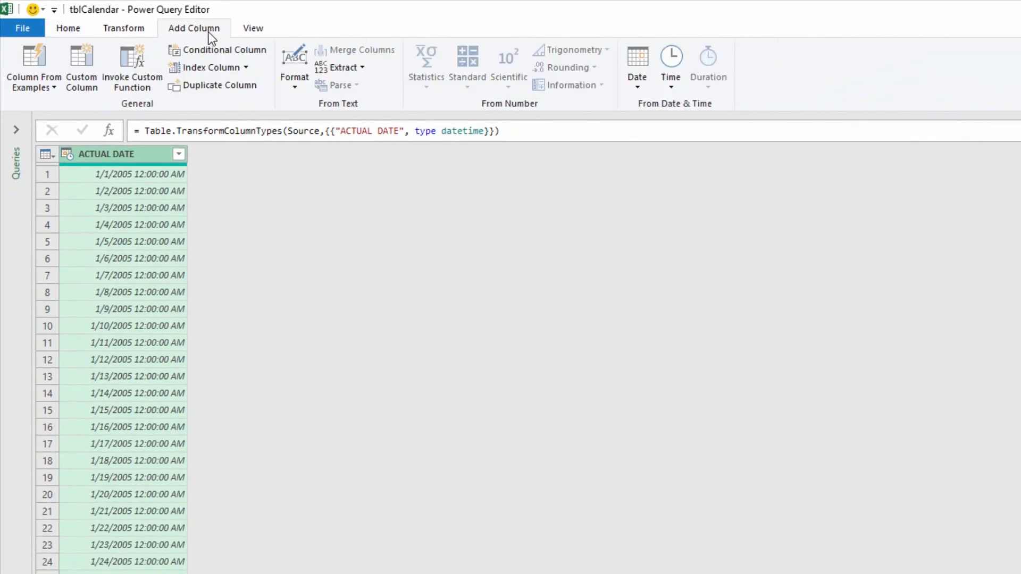
pyautogui.click(633, 86)
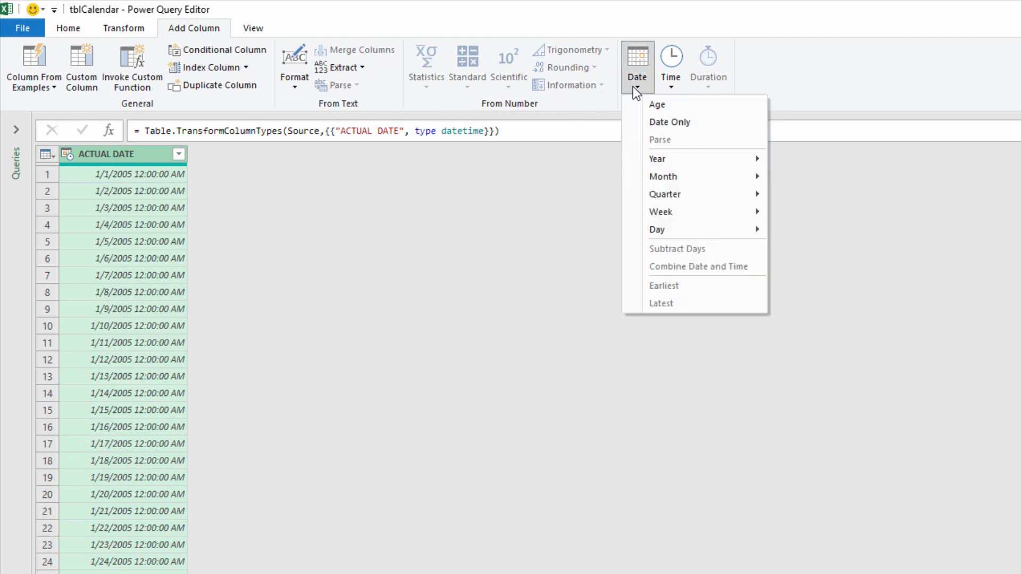
pyautogui.moveTo(672, 159)
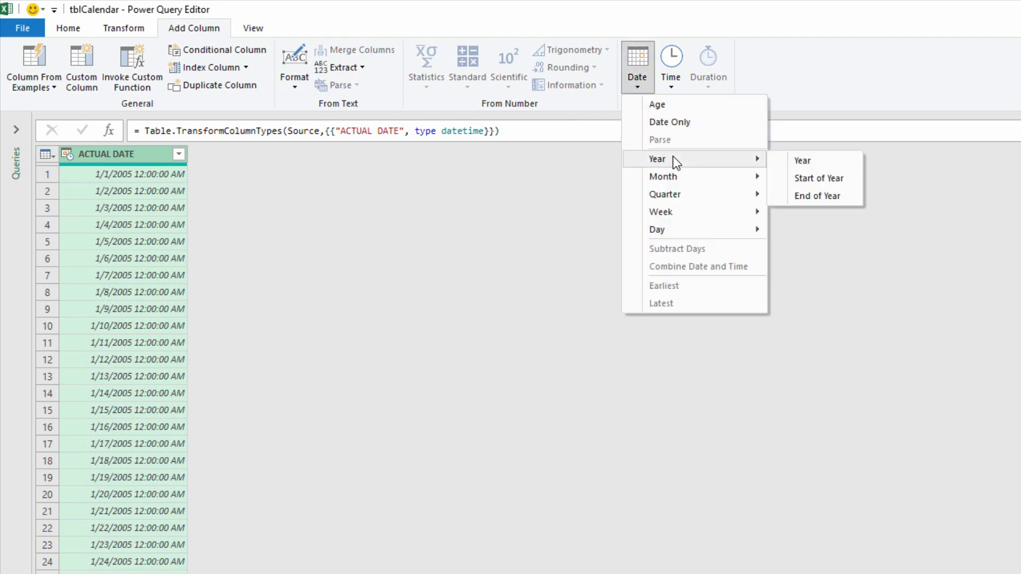
pyautogui.click(809, 161)
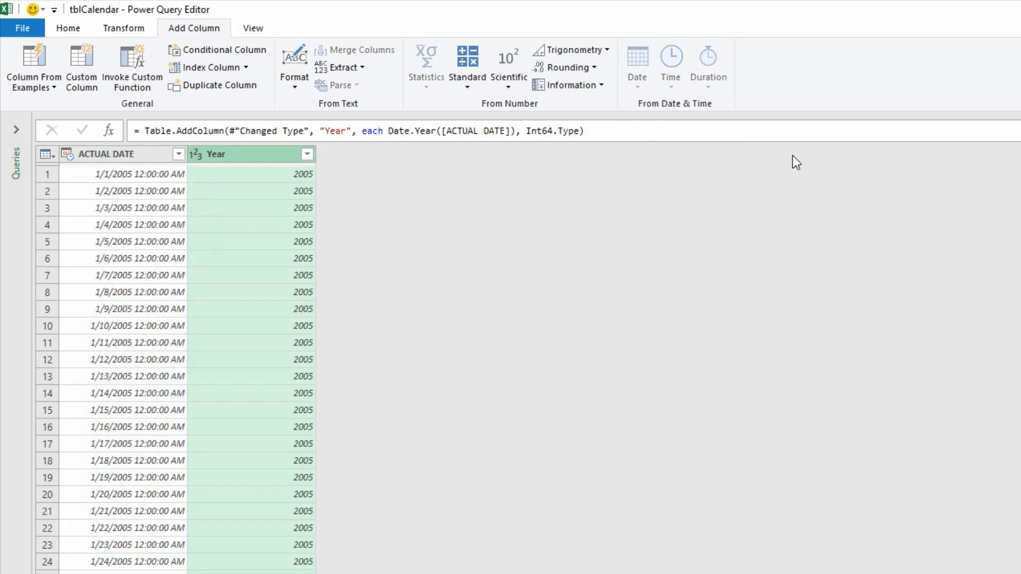
# Step: Add a column with the month number derived from the ACTUAL DATE column
pyautogui.click(158, 156)
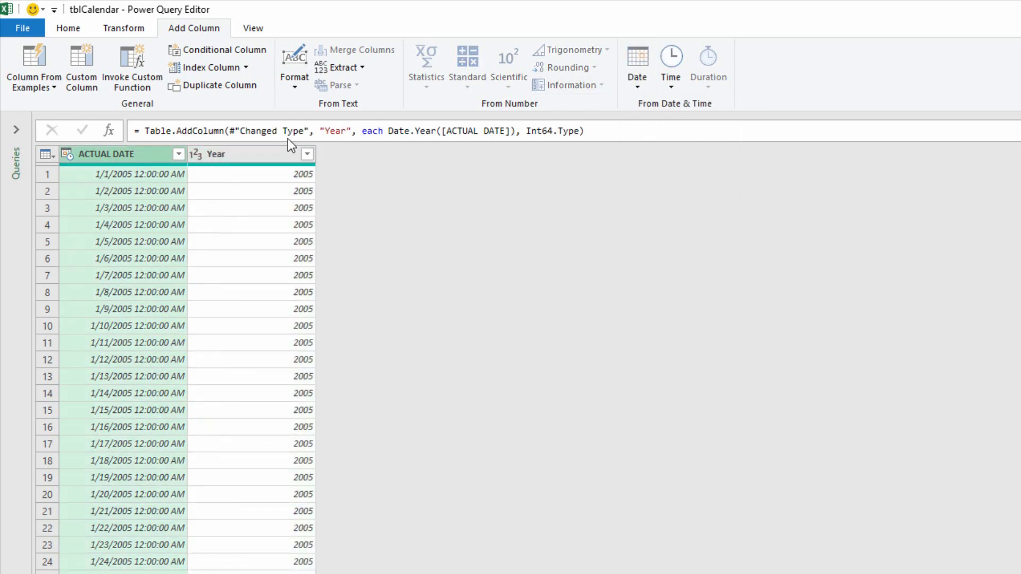
pyautogui.click(648, 84)
pyautogui.moveTo(721, 176)
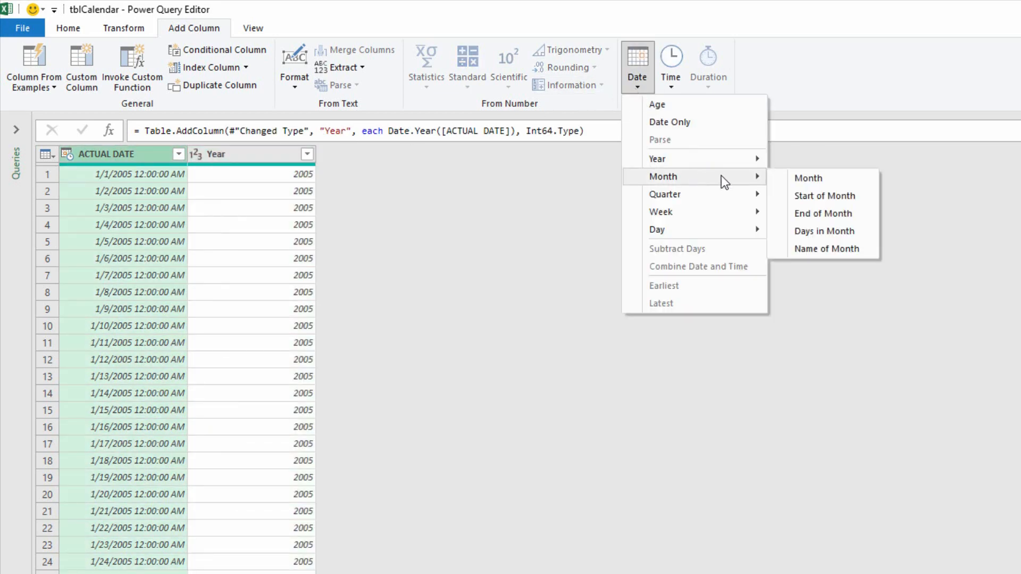
pyautogui.click(806, 177)
# Step: Add a Quarter of Year column derived from the ACTUAL DATE column
pyautogui.click(127, 155)
pyautogui.click(636, 82)
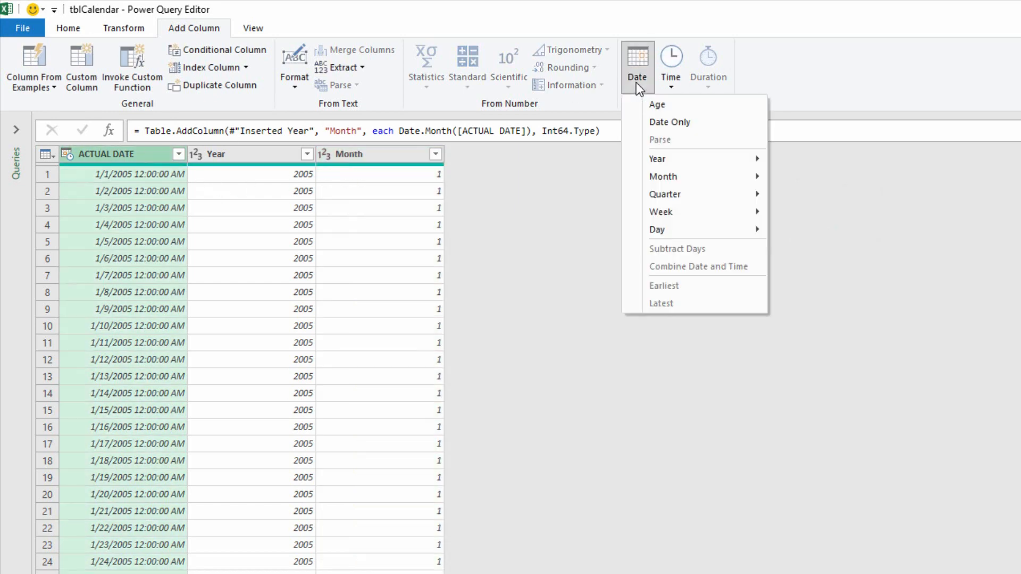
pyautogui.moveTo(693, 196)
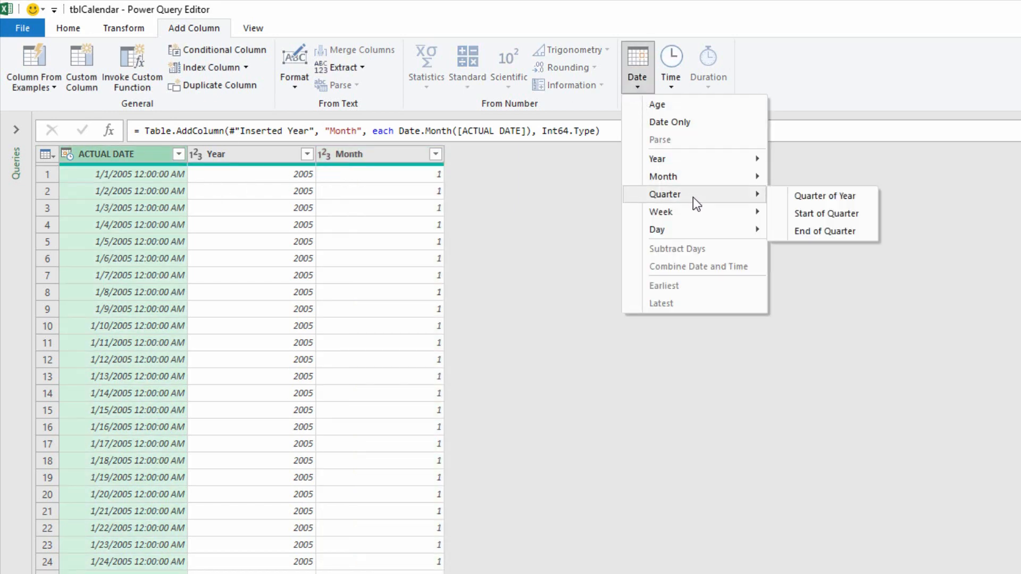
pyautogui.click(800, 196)
# Step: Add a Week of Year column derived from the ACTUAL DATE column
pyautogui.click(127, 158)
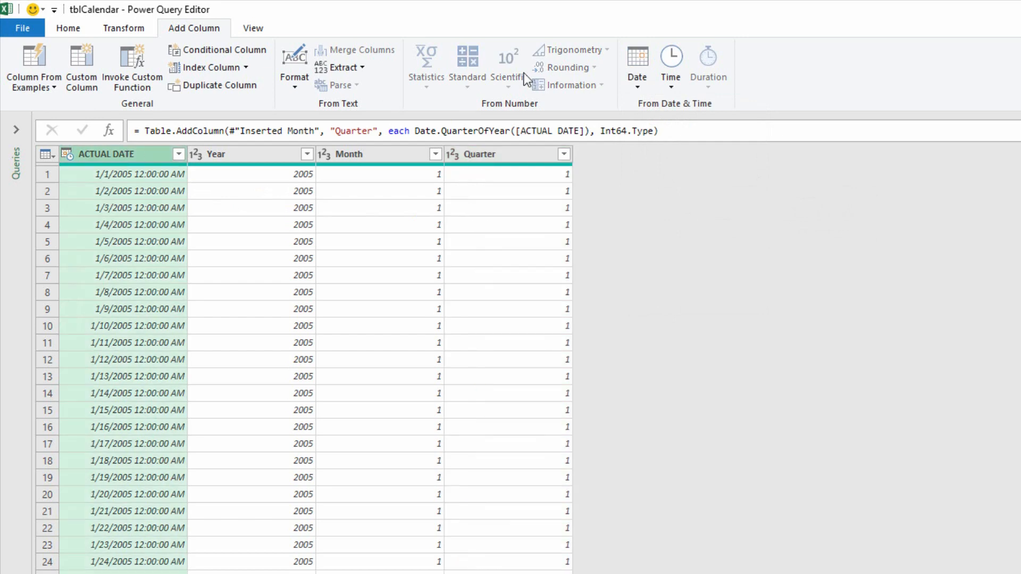
pyautogui.click(634, 76)
pyautogui.moveTo(690, 210)
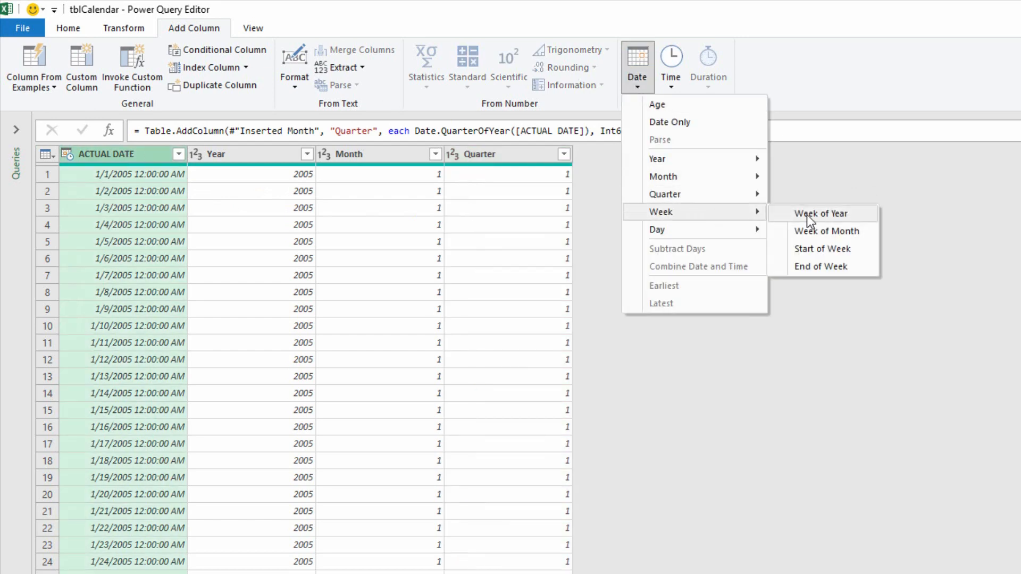
pyautogui.click(811, 215)
# Step: Add a column with the day number of the month derived from the ACTUAL DATE column
pyautogui.click(117, 159)
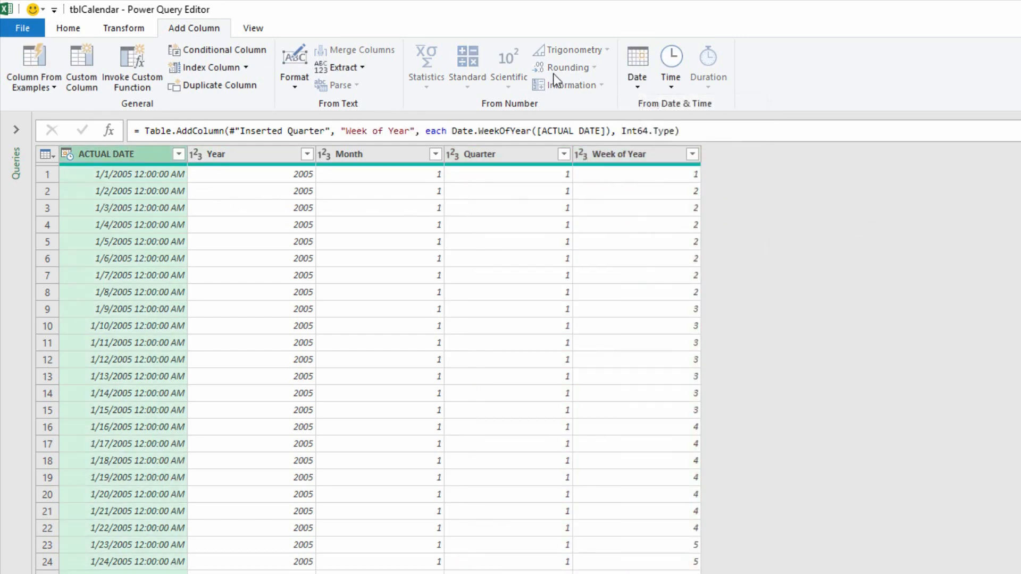
pyautogui.click(637, 76)
pyautogui.moveTo(684, 230)
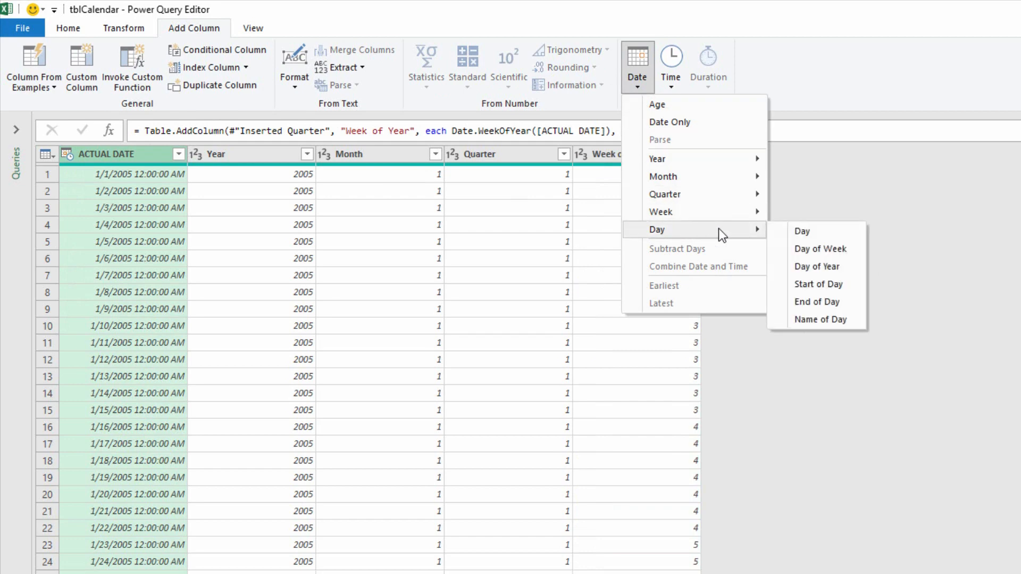
pyautogui.click(800, 232)
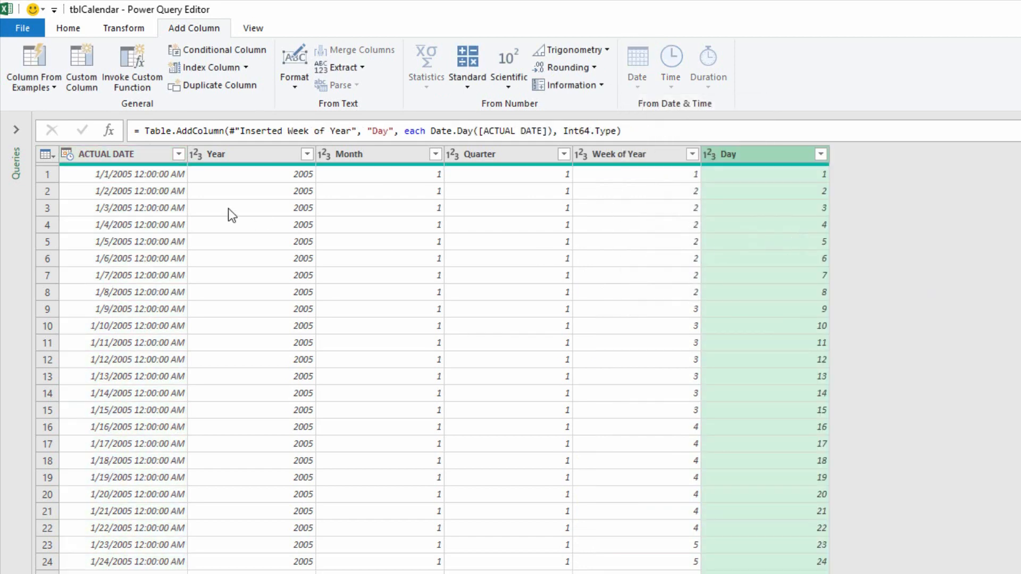
# Step: Add a Day of Week column derived from the ACTUAL DATE column
pyautogui.click(99, 159)
pyautogui.click(633, 75)
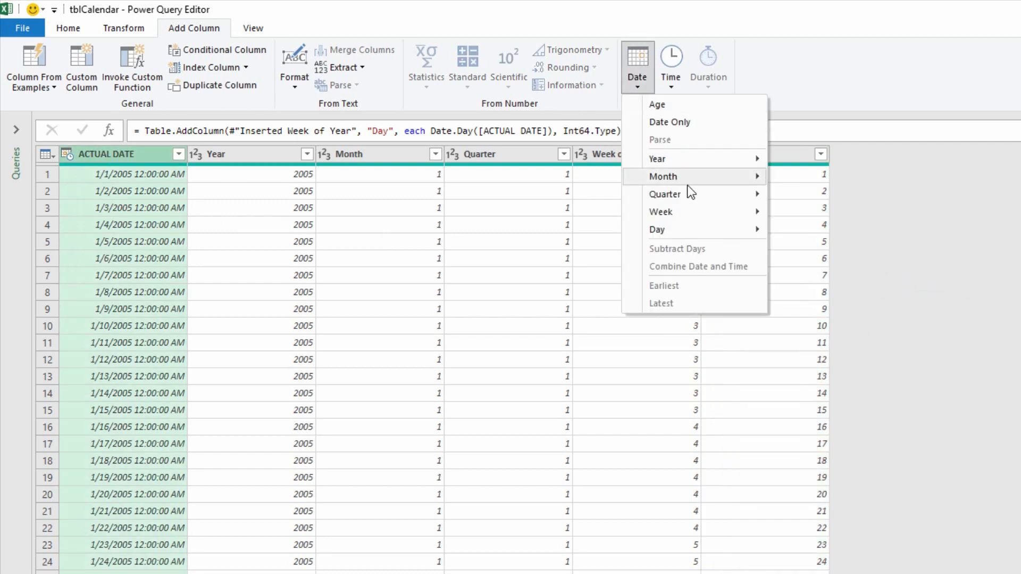
pyautogui.moveTo(757, 235)
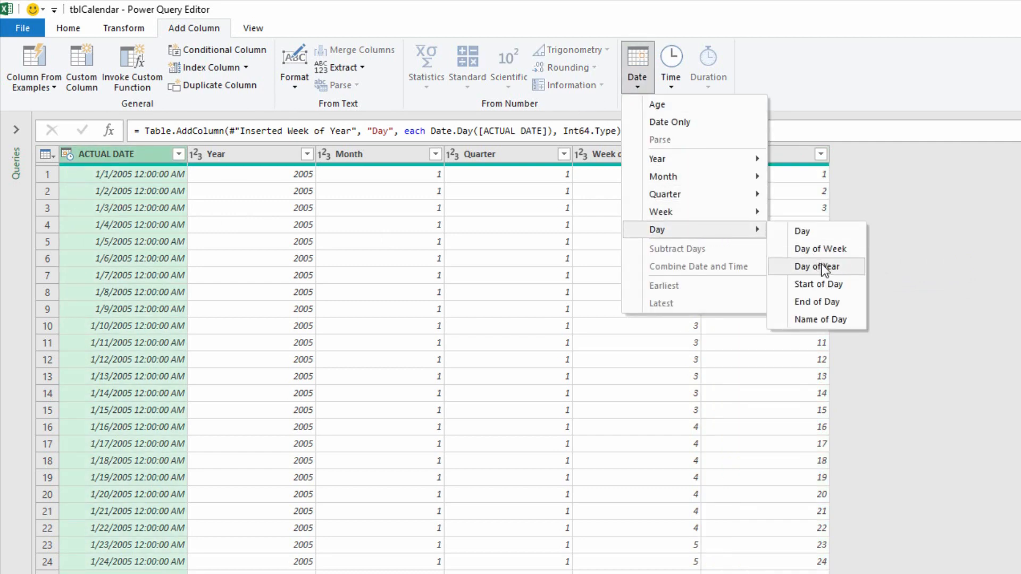
pyautogui.click(824, 250)
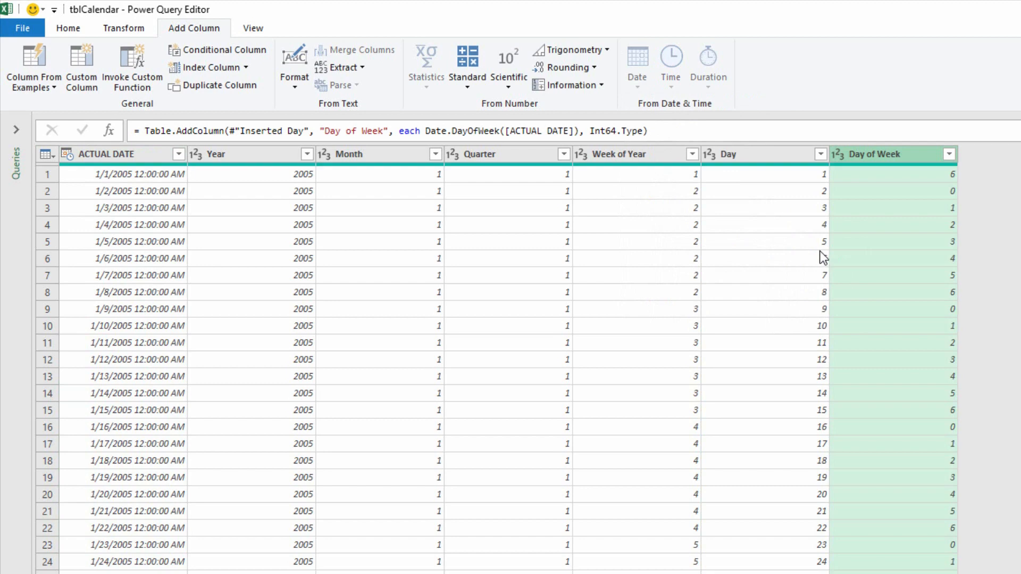
# Step: Add a Name of Day column derived from ACTUAL DATE and open the new column's filter list
pyautogui.click(141, 158)
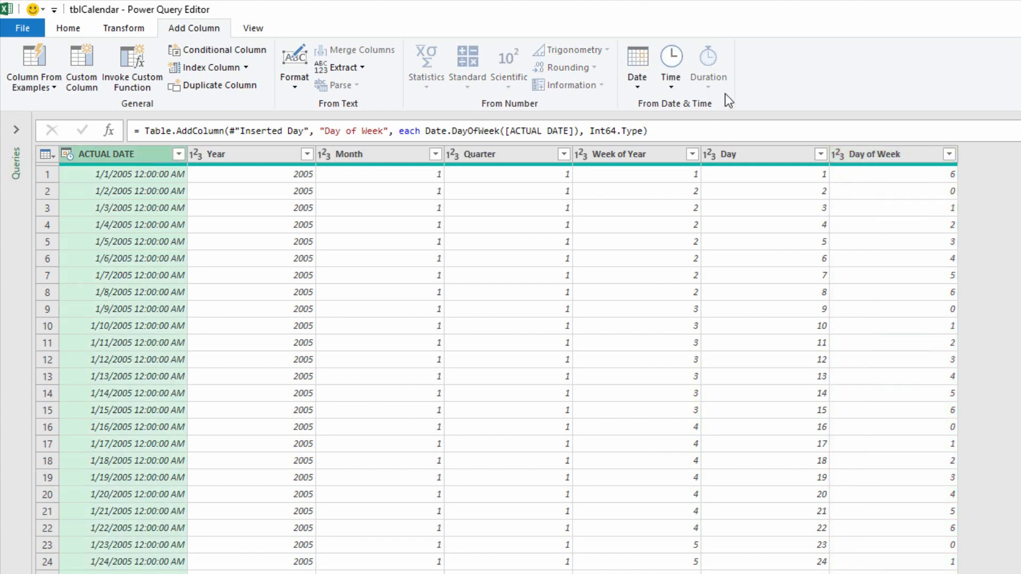
pyautogui.click(637, 62)
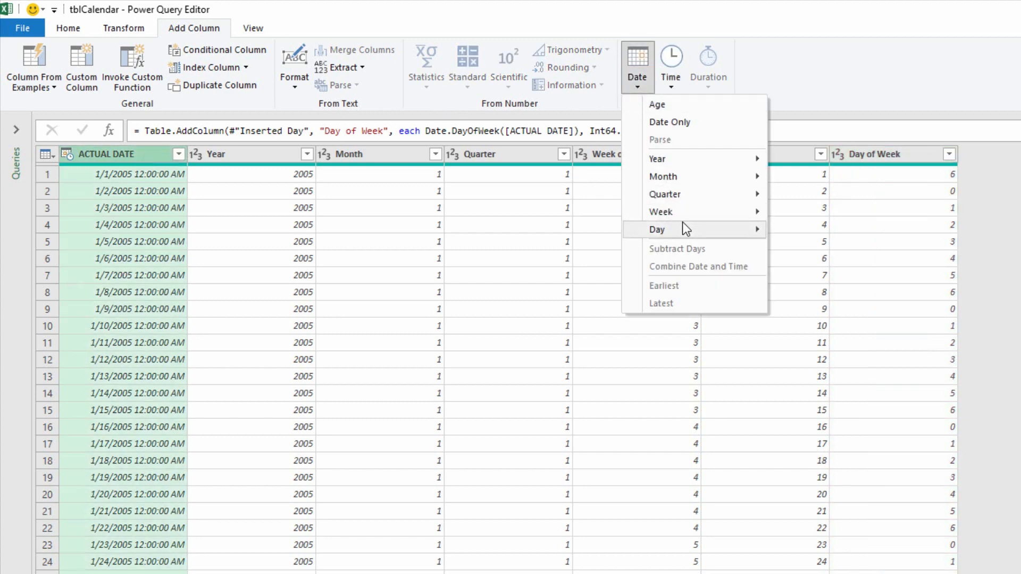
pyautogui.moveTo(683, 223)
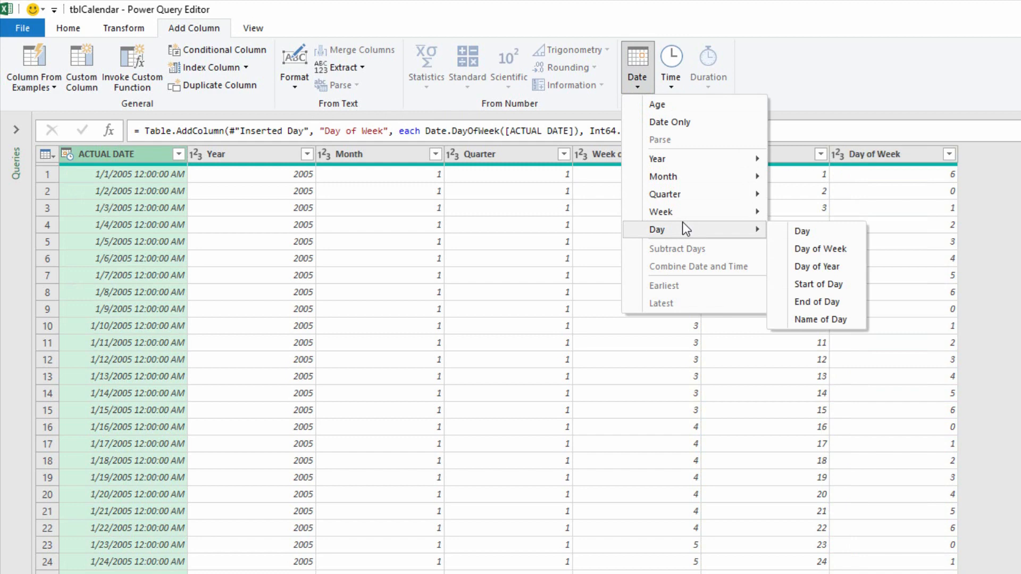
pyautogui.click(838, 326)
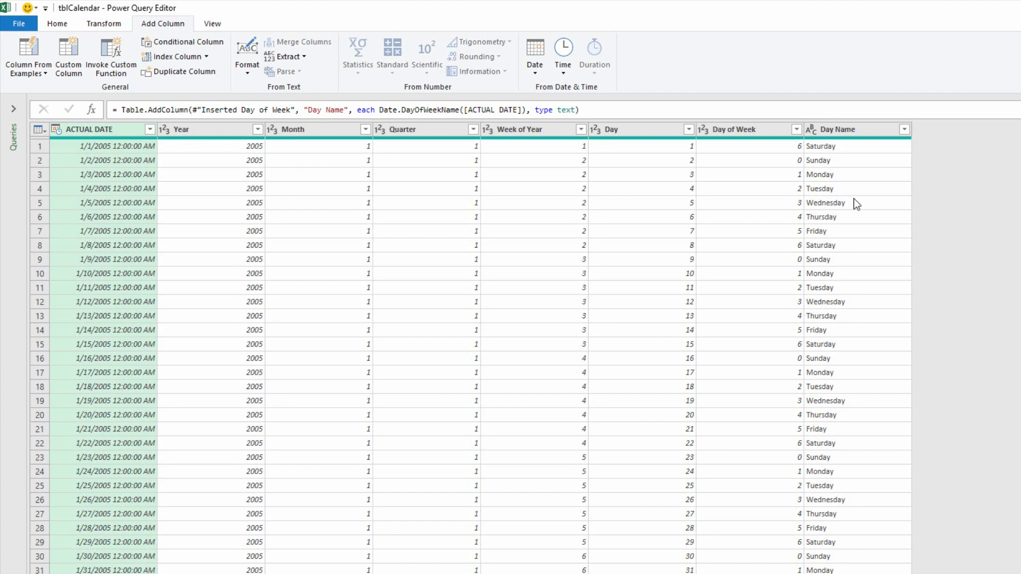
pyautogui.click(906, 129)
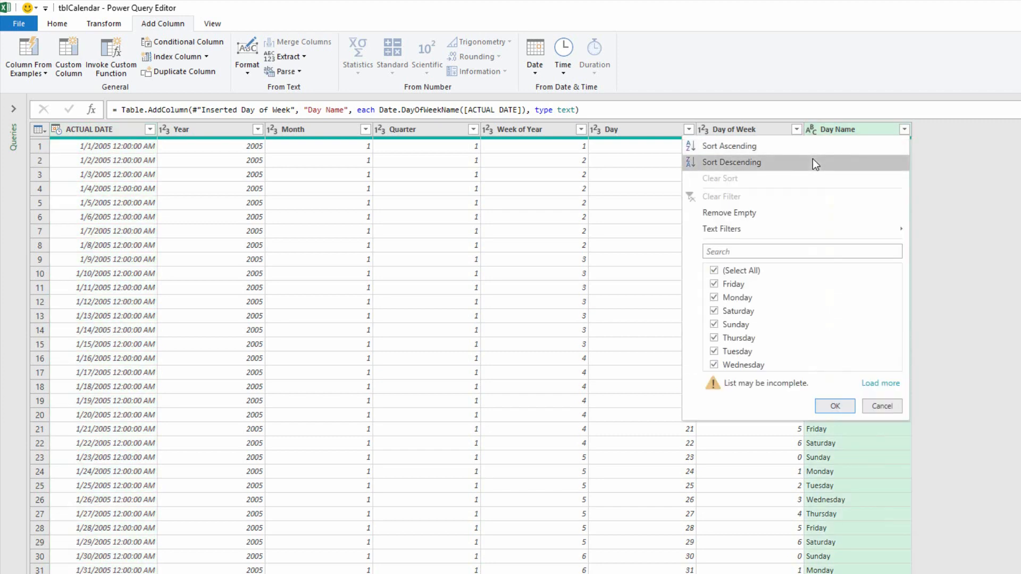
# Step: Add a Name of Month column derived from ACTUAL DATE and check the new column's filter list
pyautogui.click(79, 130)
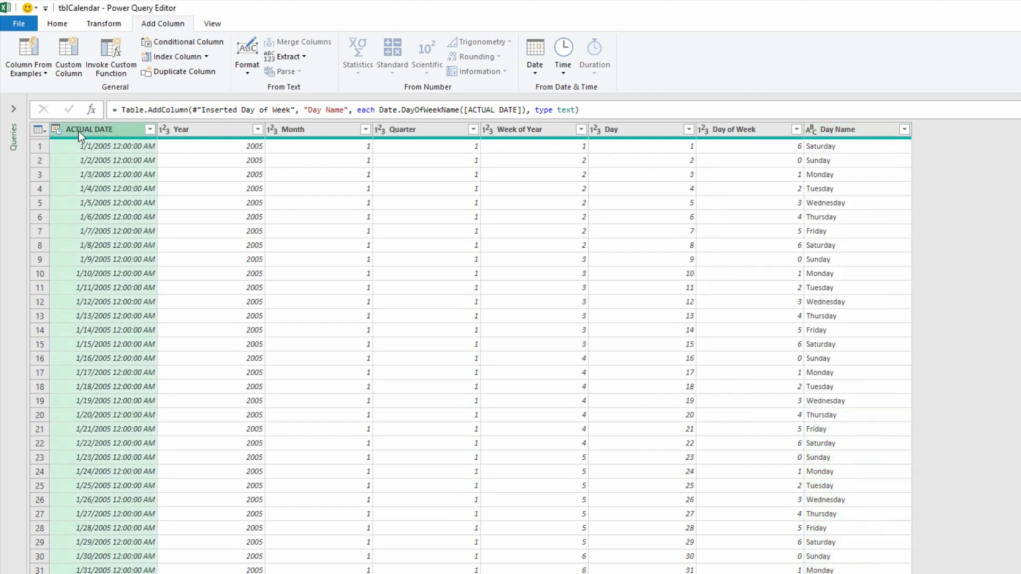
pyautogui.click(544, 72)
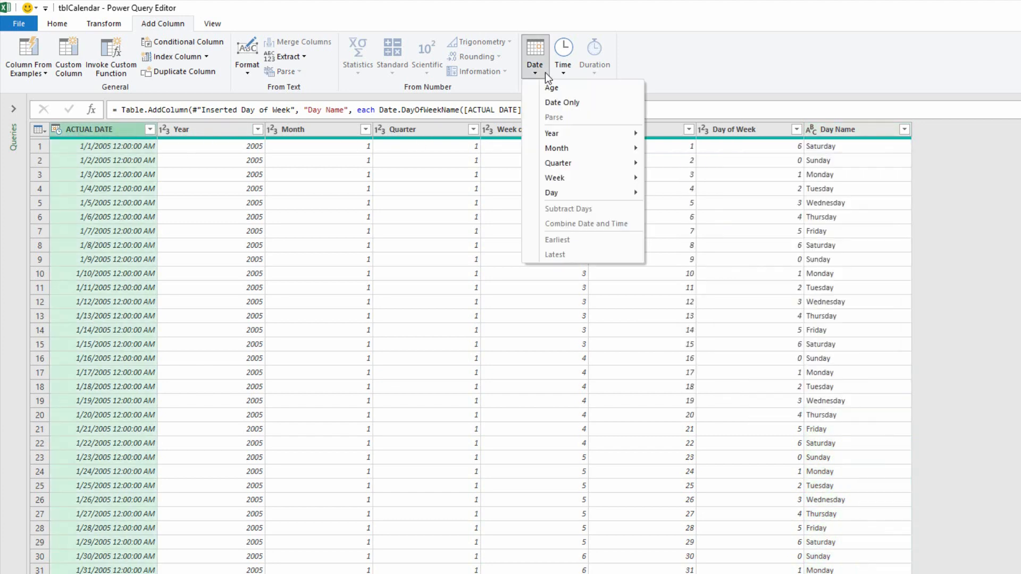
pyautogui.moveTo(585, 145)
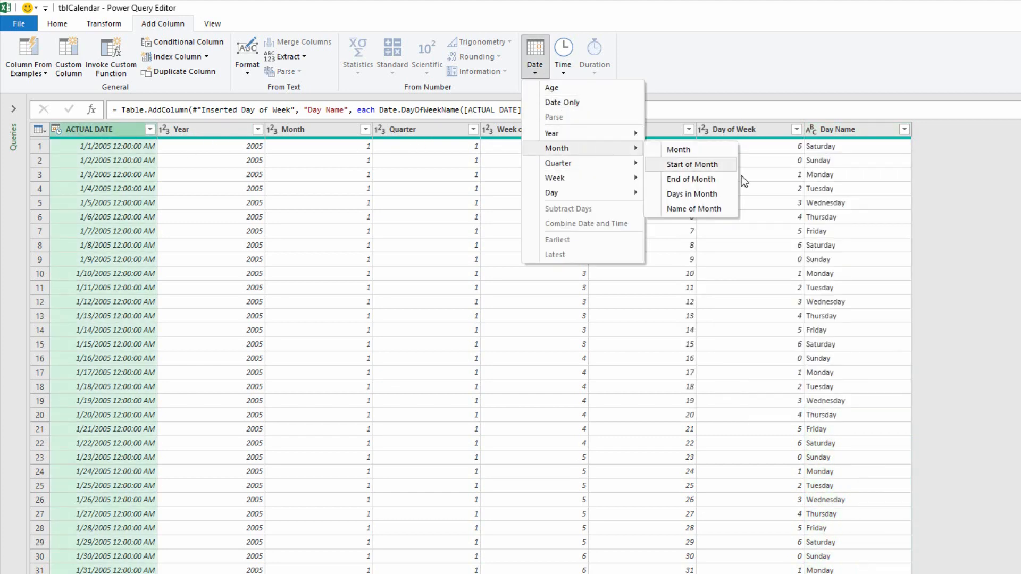
pyautogui.click(715, 209)
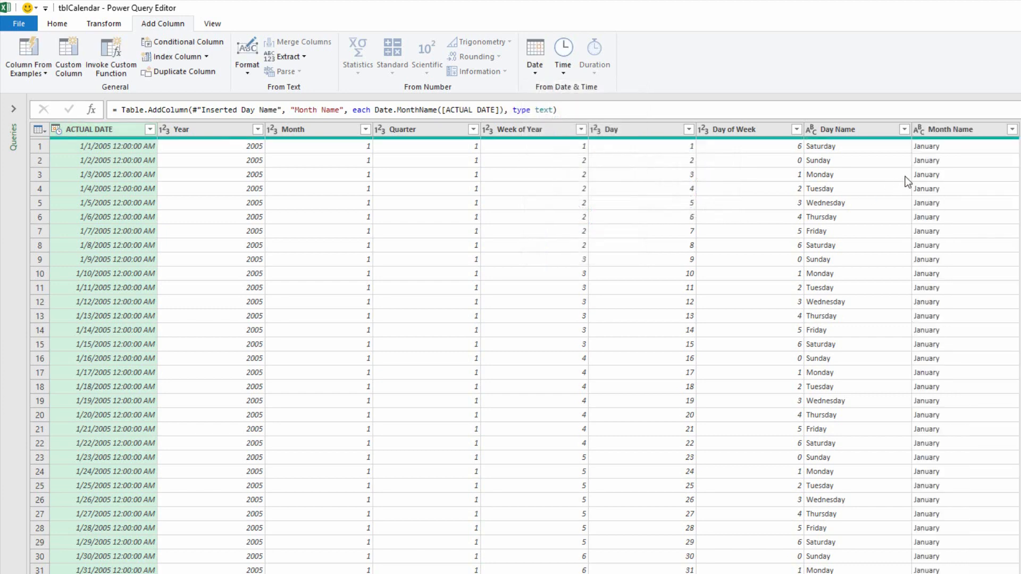
pyautogui.click(1012, 129)
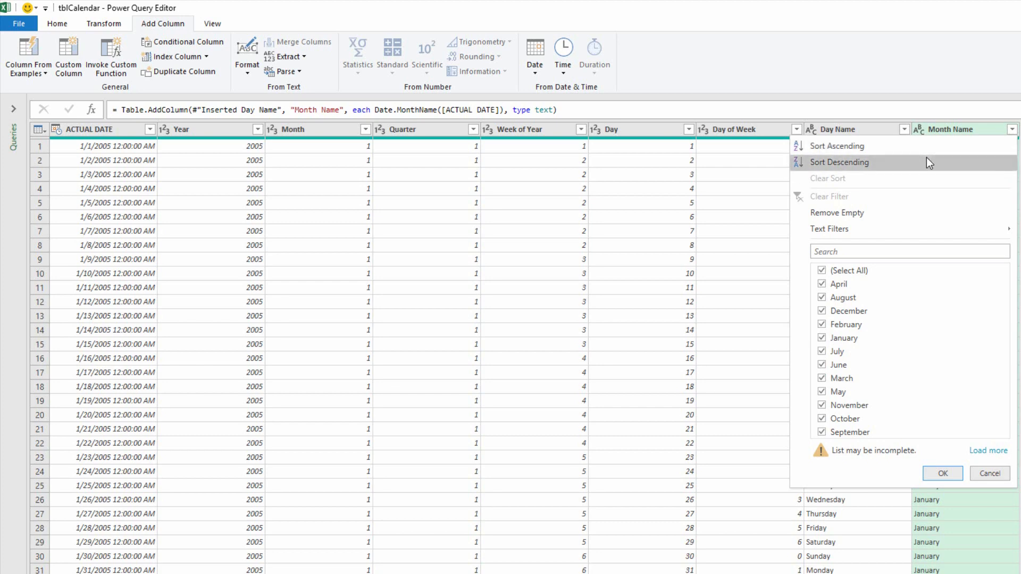
pyautogui.click(939, 130)
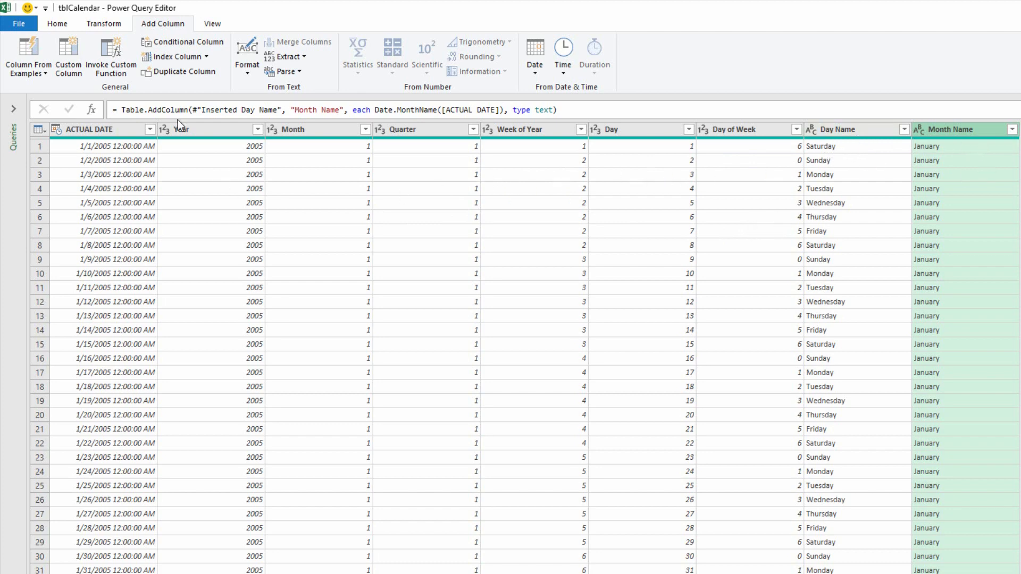
# Step: Close the calendar query and load it as a connection only, adding its data to the Data Model
pyautogui.click(57, 24)
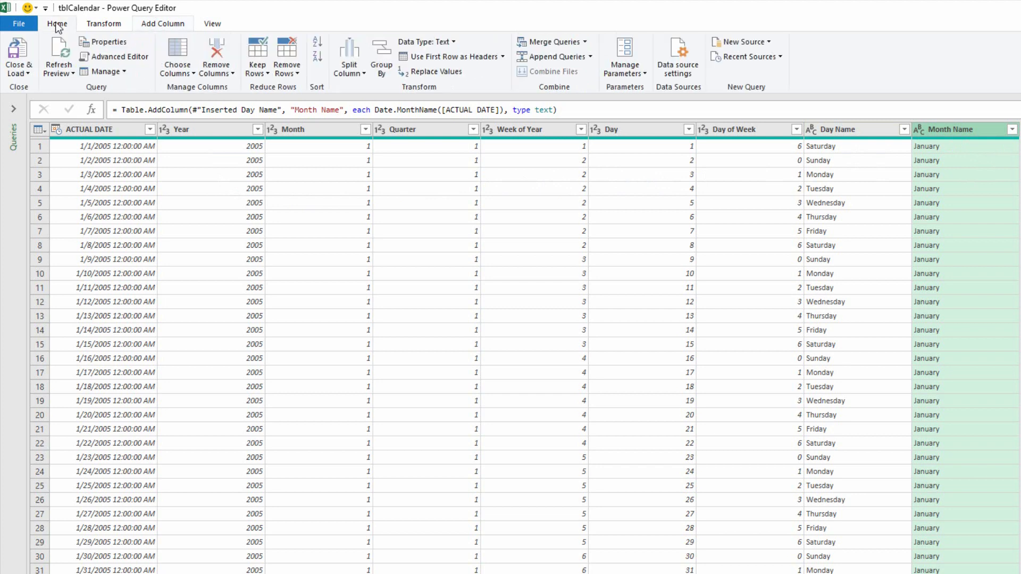
pyautogui.click(28, 73)
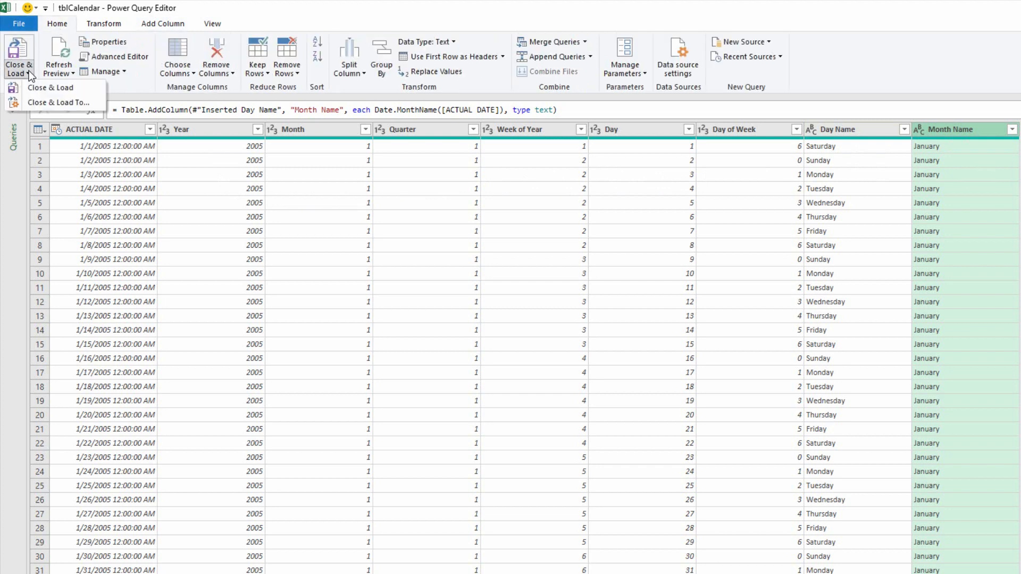
pyautogui.click(47, 106)
pyautogui.click(690, 257)
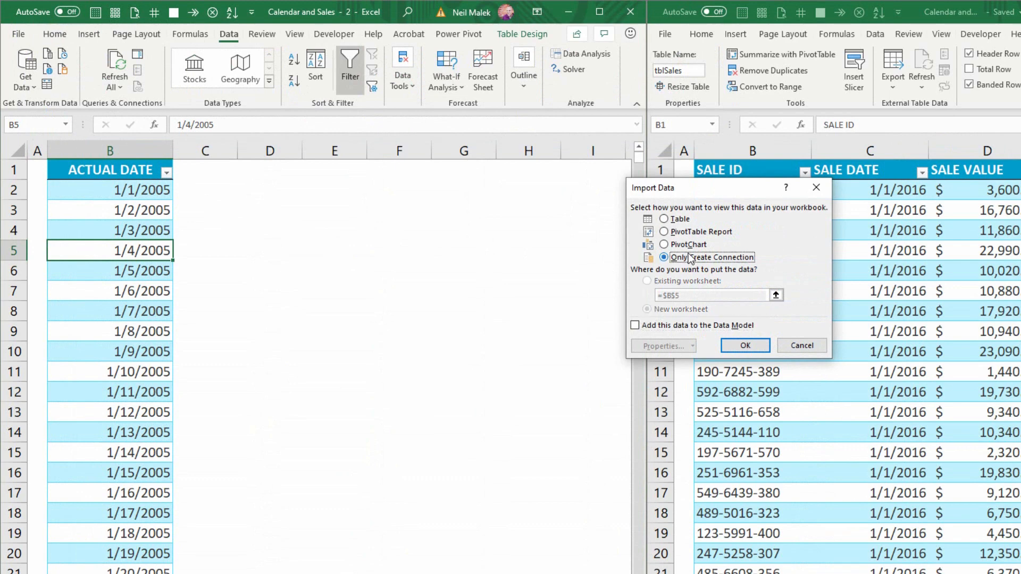
pyautogui.click(665, 326)
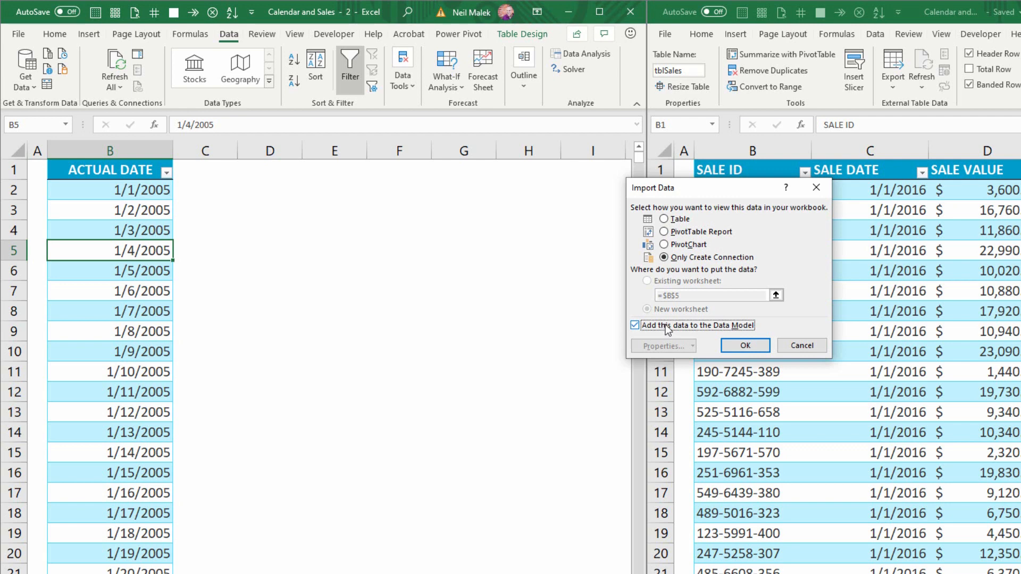
pyautogui.click(746, 346)
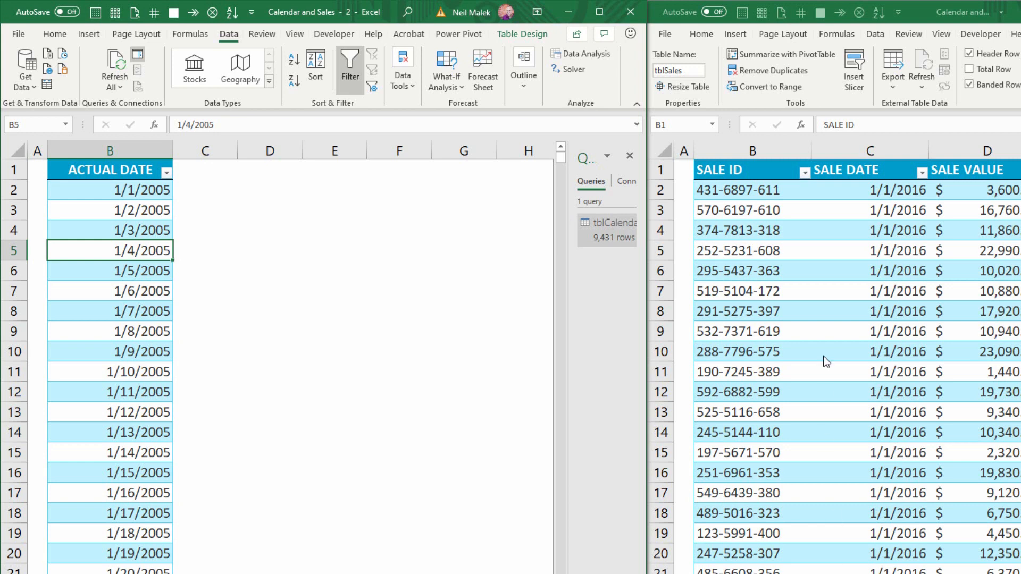
# Step: Bring the sales table into the Power Query Editor as a query based on the tblSales range
pyautogui.click(761, 201)
pyautogui.click(744, 209)
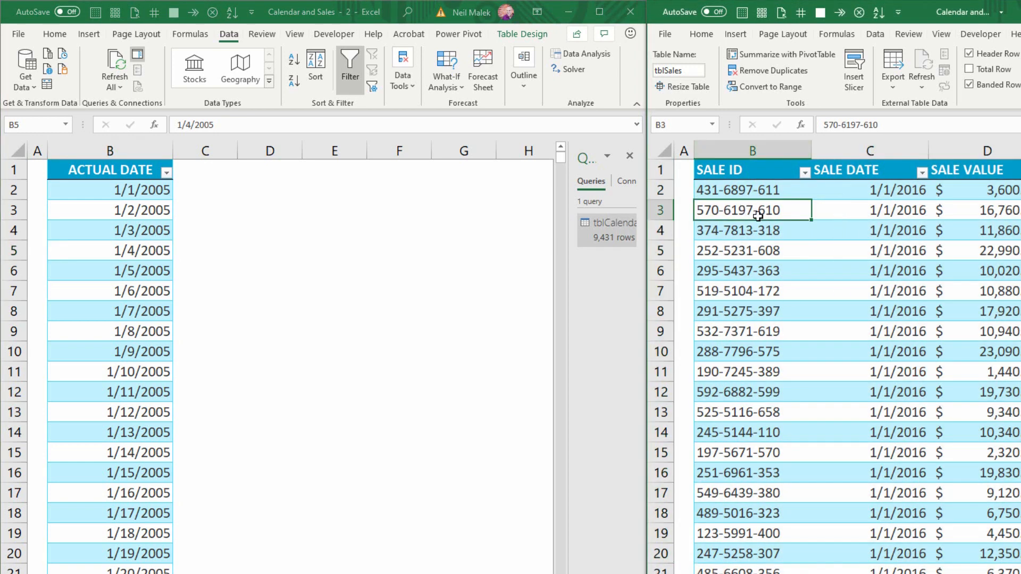
pyautogui.click(870, 36)
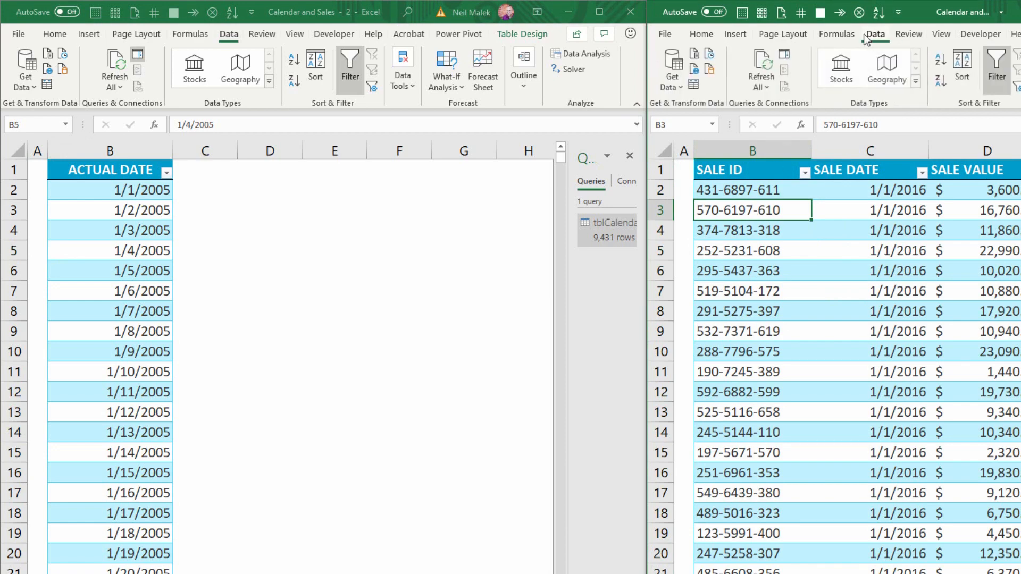
pyautogui.click(693, 84)
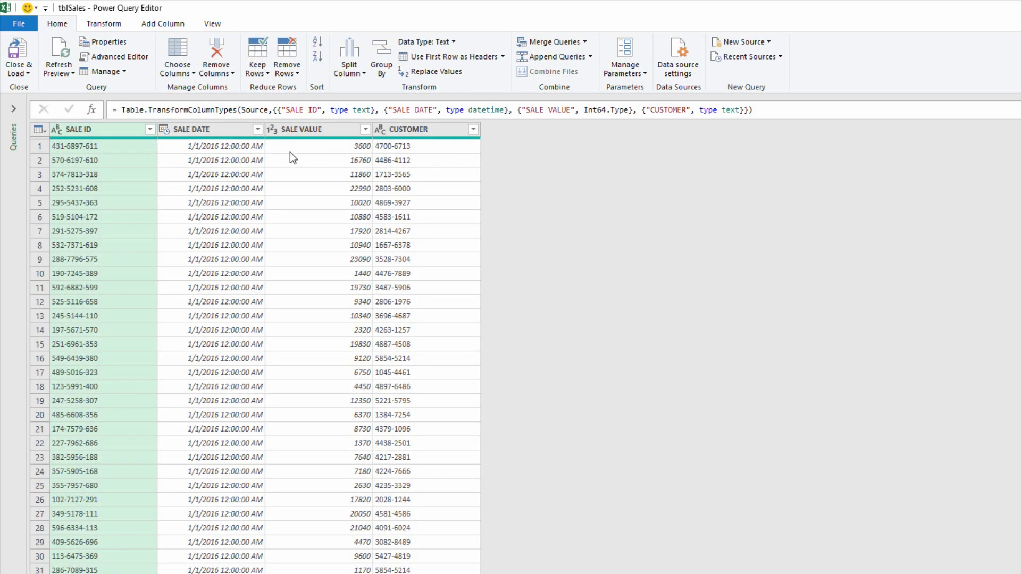
# Step: Close the tblSales query and load it as a connection only, adding its data to the Data Model
pyautogui.click(22, 75)
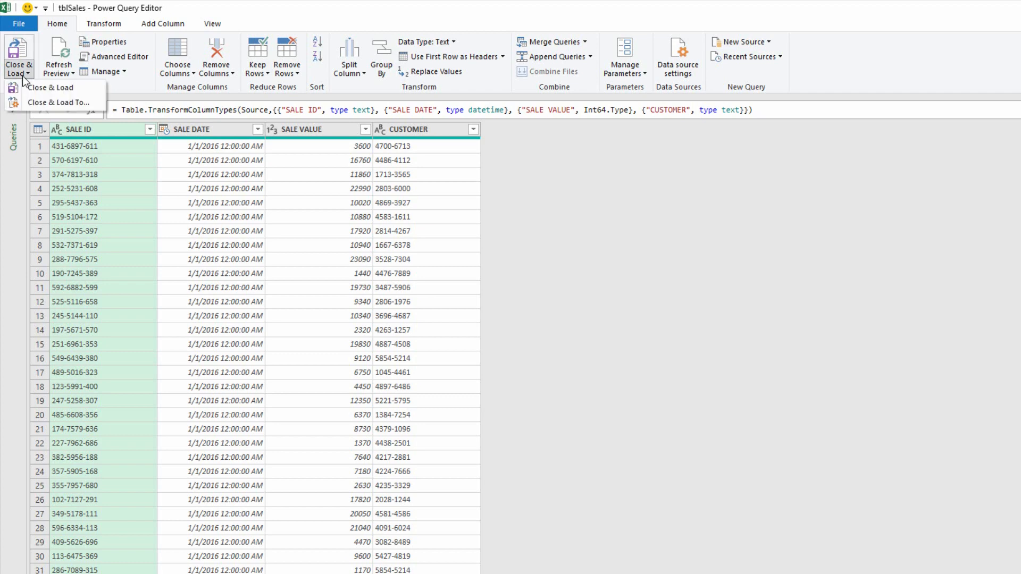
pyautogui.click(38, 100)
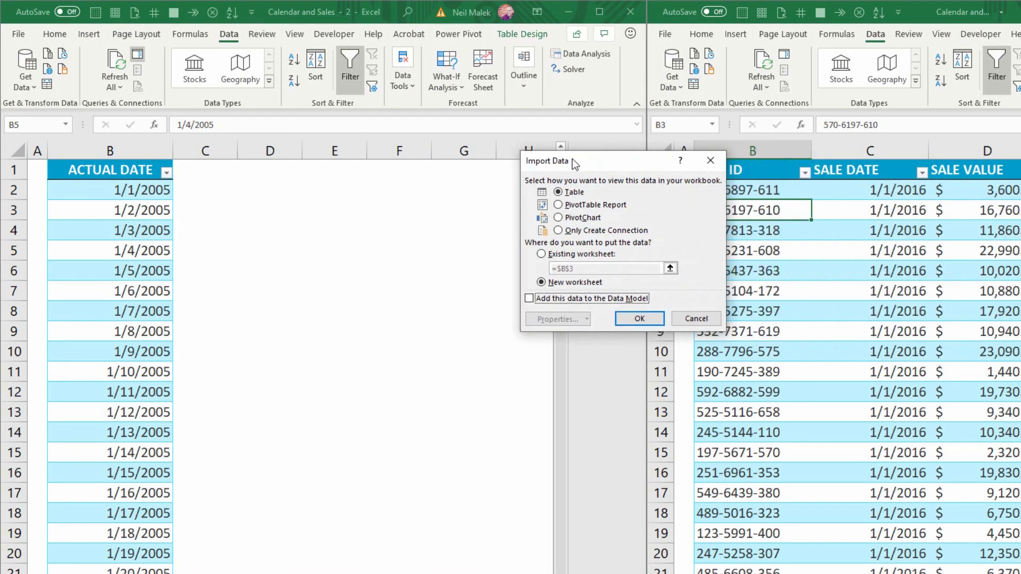
pyautogui.moveTo(567, 161); pyautogui.dragTo(484, 145)
pyautogui.click(486, 215)
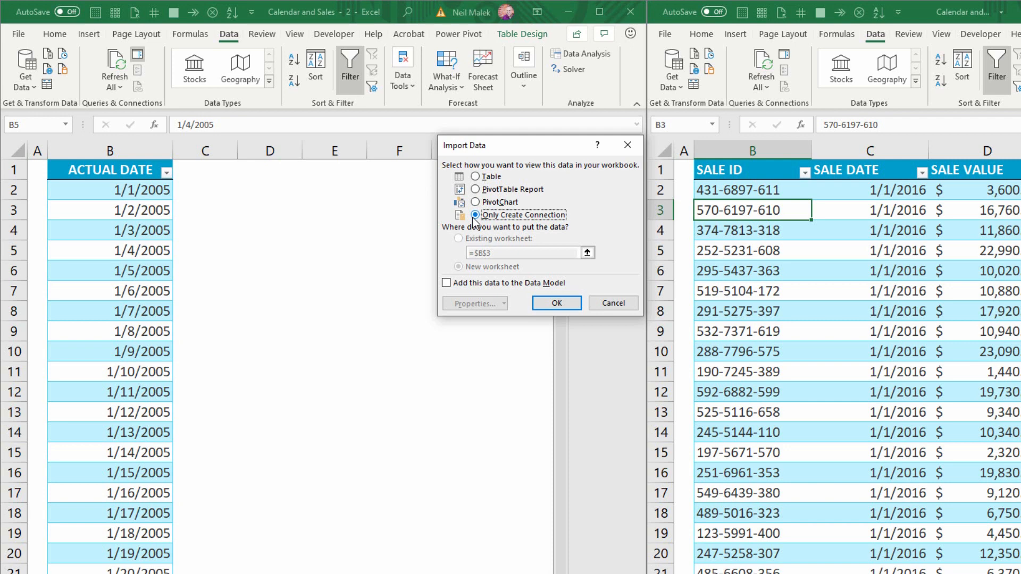
pyautogui.click(481, 284)
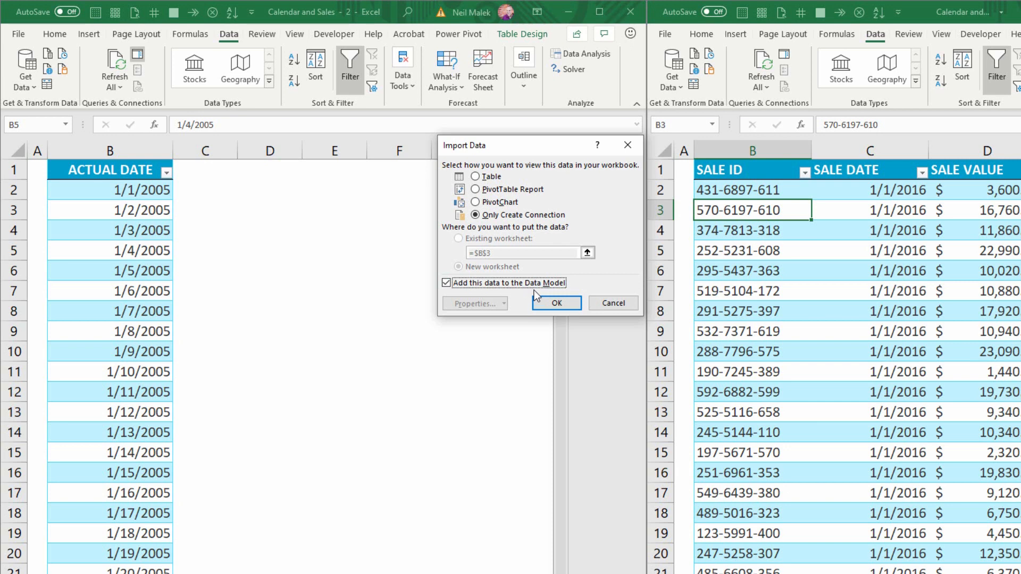
pyautogui.click(564, 307)
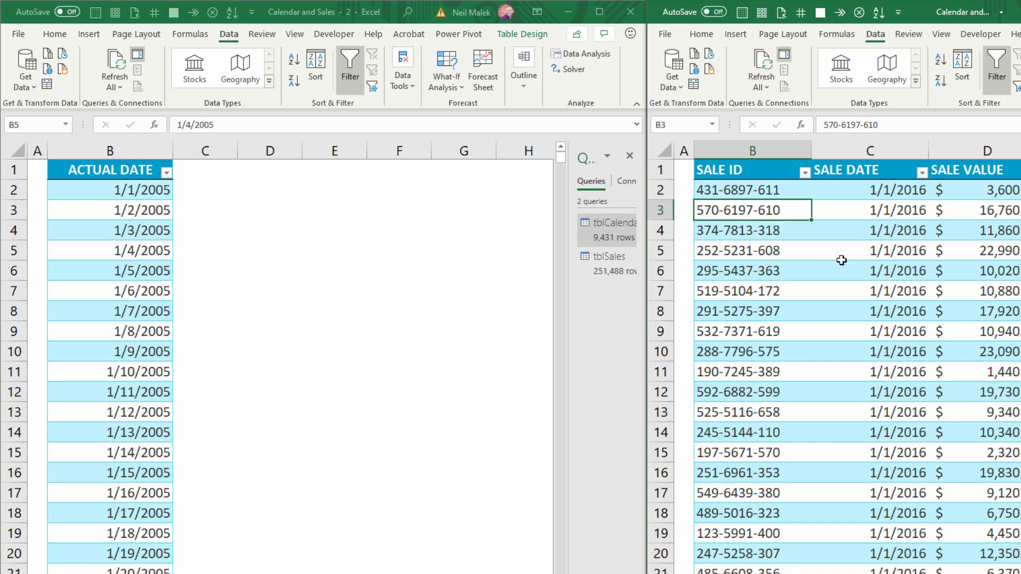
# Step: Open the Data Model in Power Pivot and view the tblSales and tblCalendar tables
pyautogui.click(458, 35)
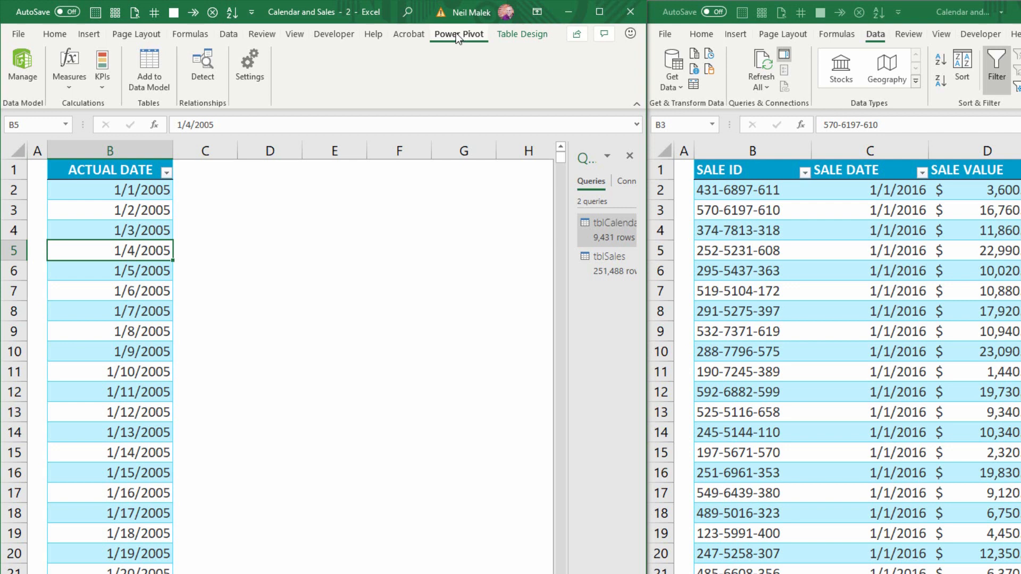
pyautogui.click(22, 74)
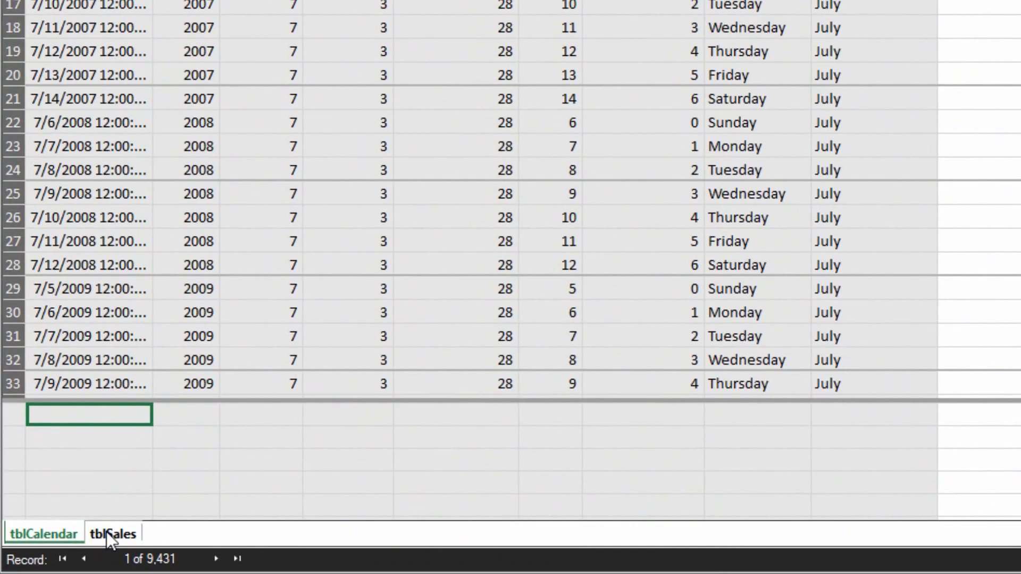
pyautogui.click(106, 532)
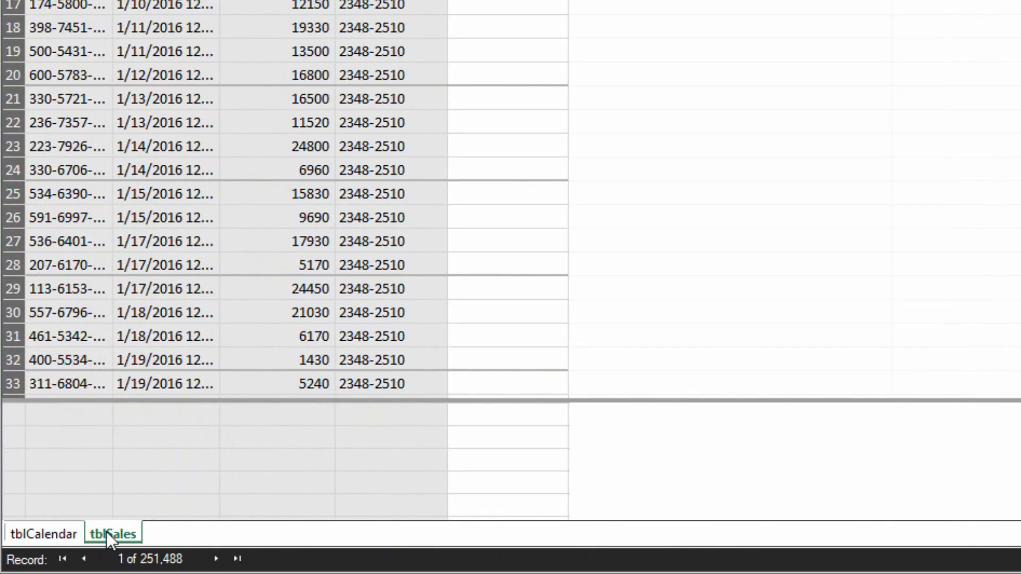
pyautogui.click(46, 532)
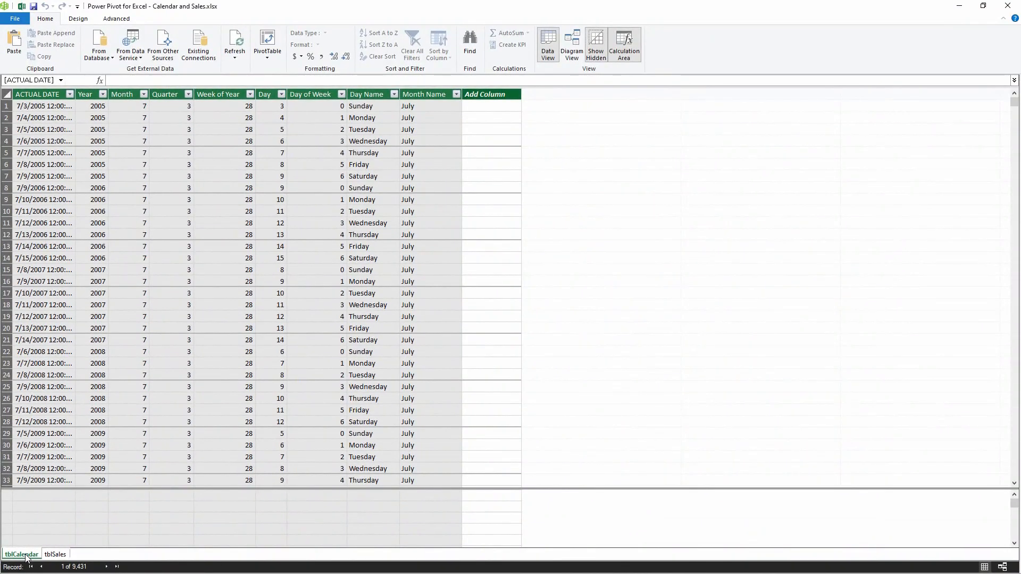
# Step: Show the model as a diagram and relate SALE DATE in tblSales to ACTUAL DATE in tblCalendar
pyautogui.click(572, 48)
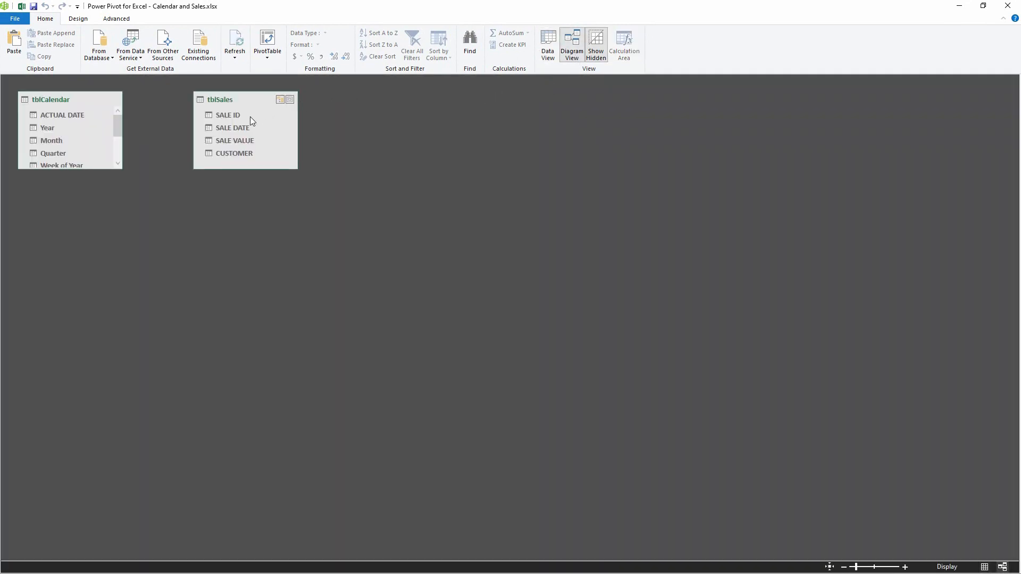
pyautogui.moveTo(232, 129); pyautogui.dragTo(62, 116)
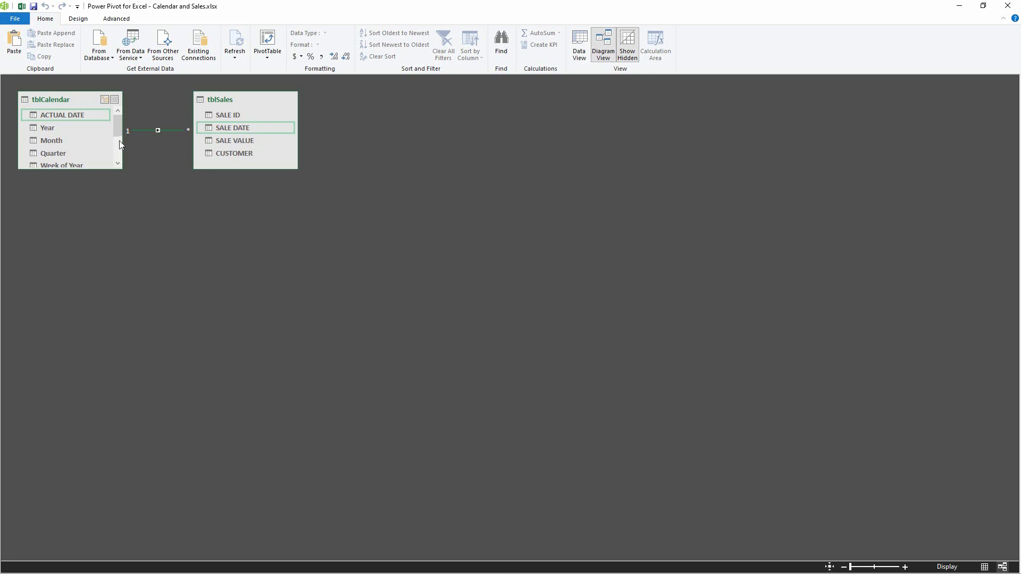
pyautogui.moveTo(119, 133)
pyautogui.mouseDown()
pyautogui.moveTo(119, 161)
pyautogui.moveTo(124, 132)
pyautogui.mouseUp()
pyautogui.click(241, 117)
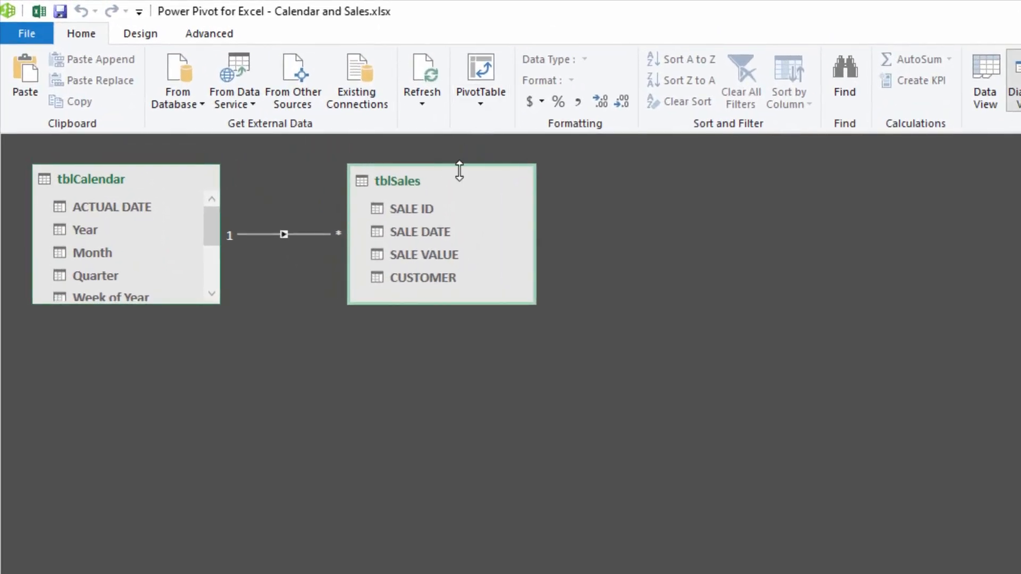
# Step: Create a PivotTable from the Data Model on a new worksheet
pyautogui.click(482, 104)
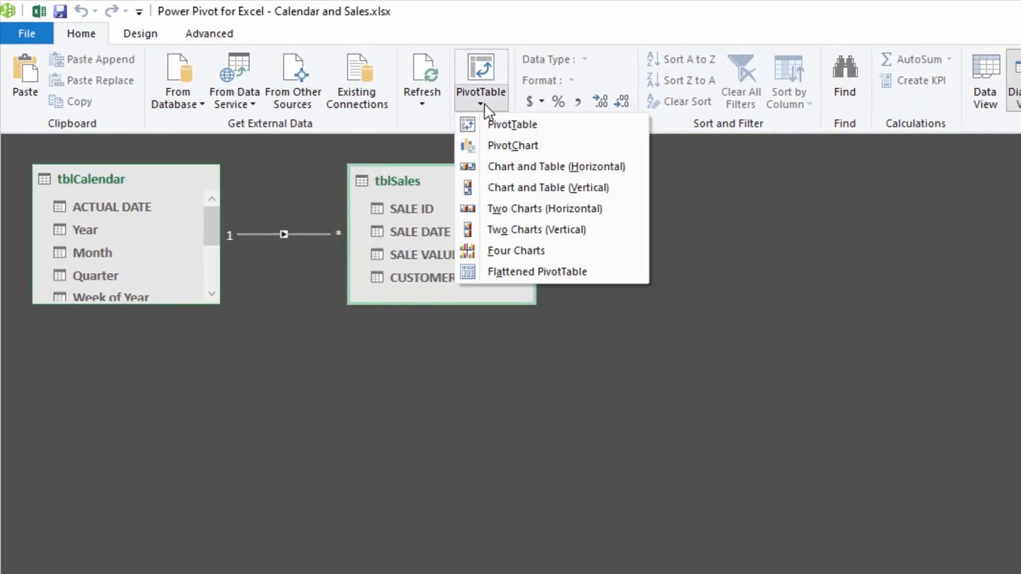
pyautogui.click(513, 126)
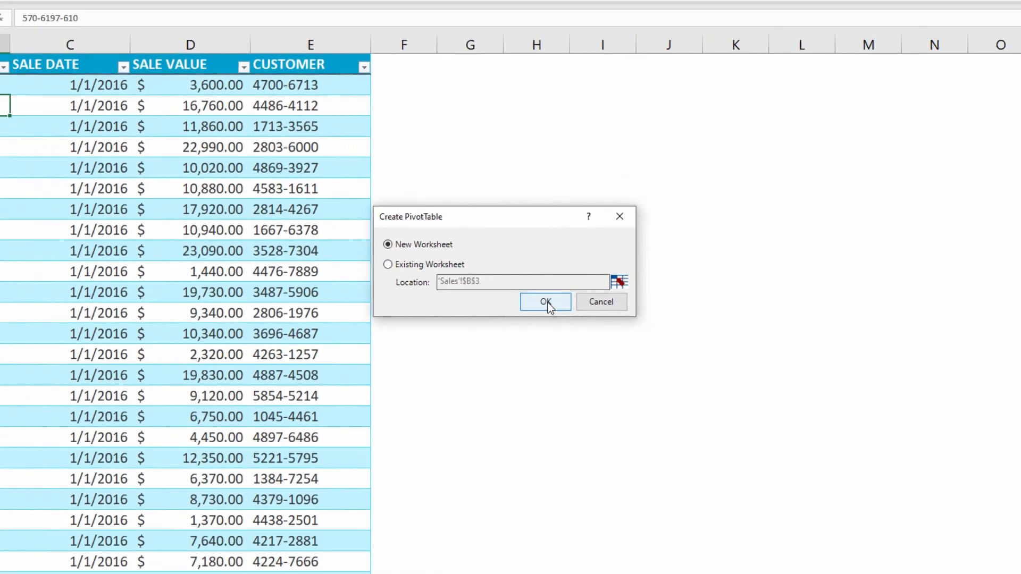
pyautogui.click(551, 281)
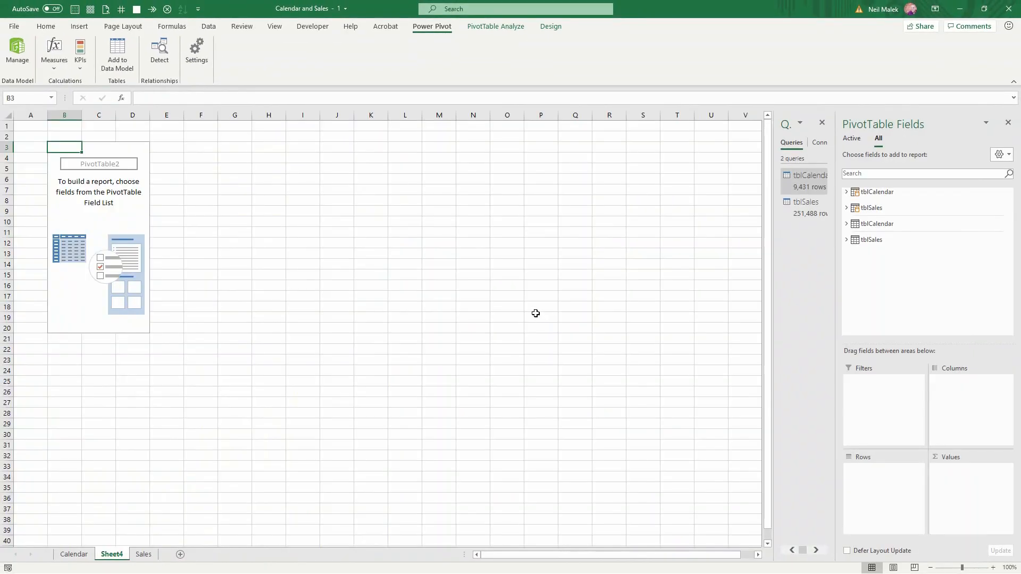
# Step: Hide the gridlines on the PivotTable worksheet and set its zoom to 160%
pyautogui.click(237, 28)
pyautogui.click(274, 26)
pyautogui.click(123, 64)
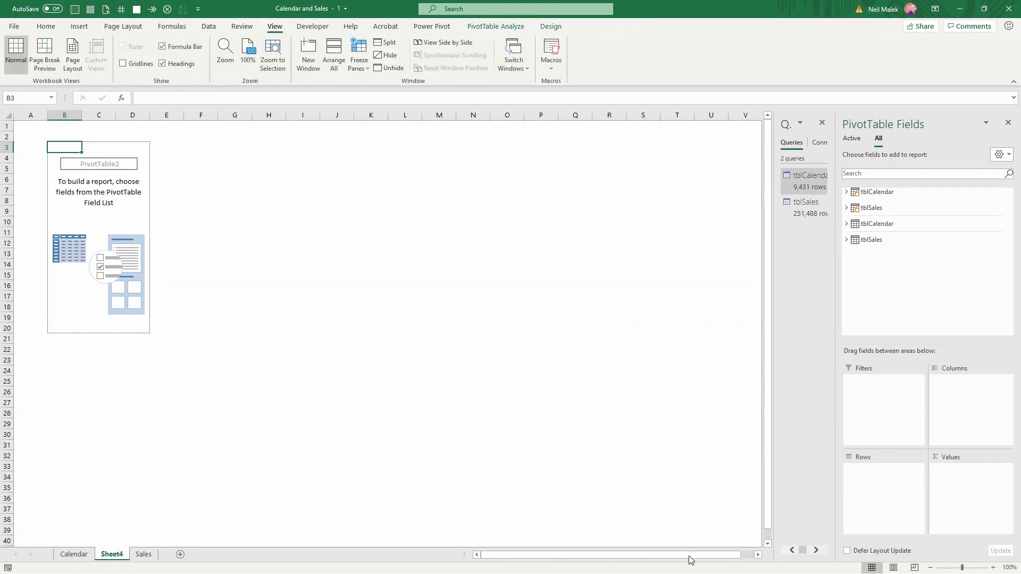
pyautogui.click(993, 567)
pyautogui.click(994, 568)
pyautogui.click(994, 568)
pyautogui.click(993, 568)
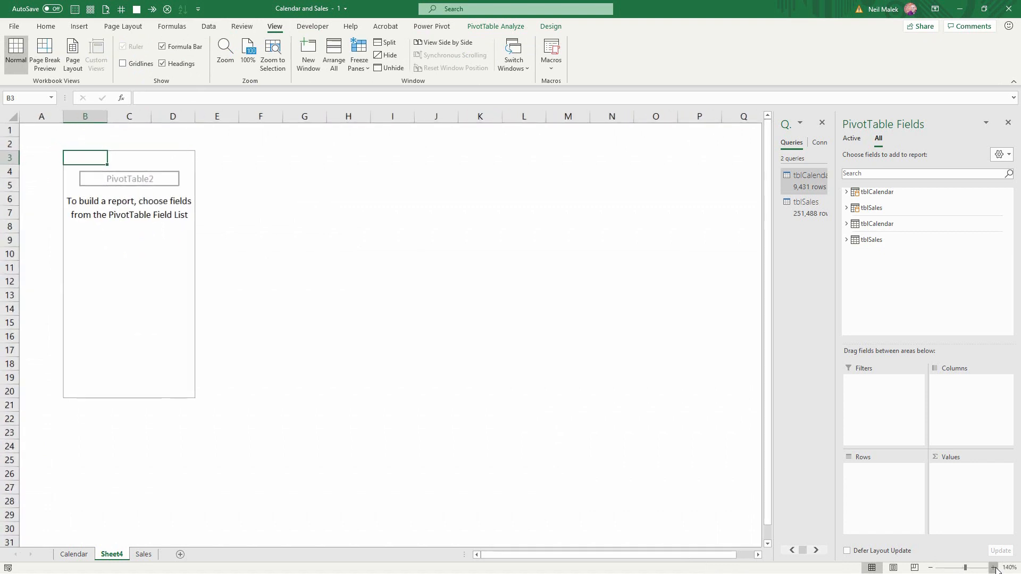
pyautogui.click(993, 568)
pyautogui.click(993, 568)
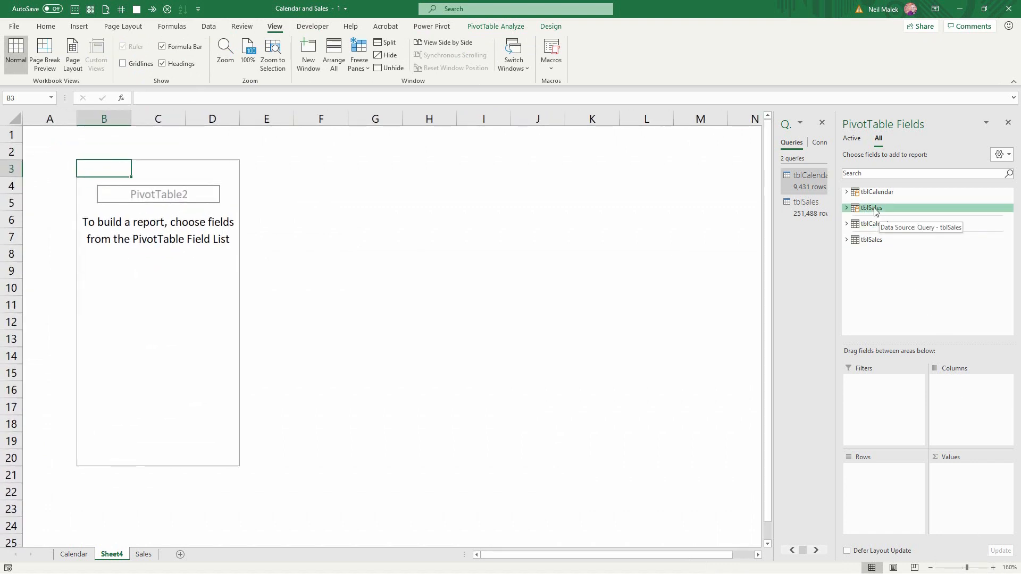
# Step: Add SALE VALUE from the Data Model's tblSales to the PivotTable values and format its sum as Accounting
pyautogui.click(846, 208)
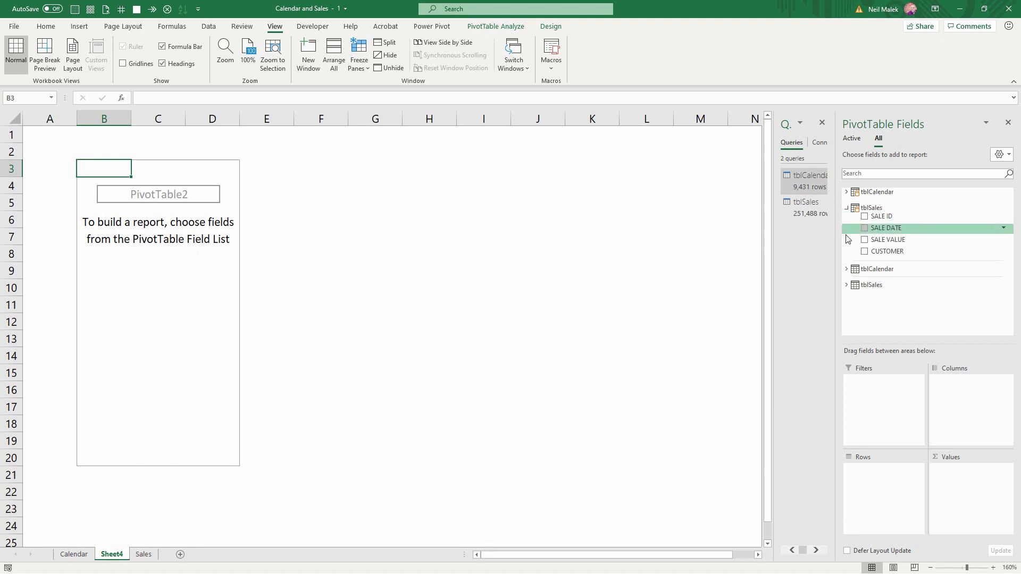
pyautogui.click(865, 240)
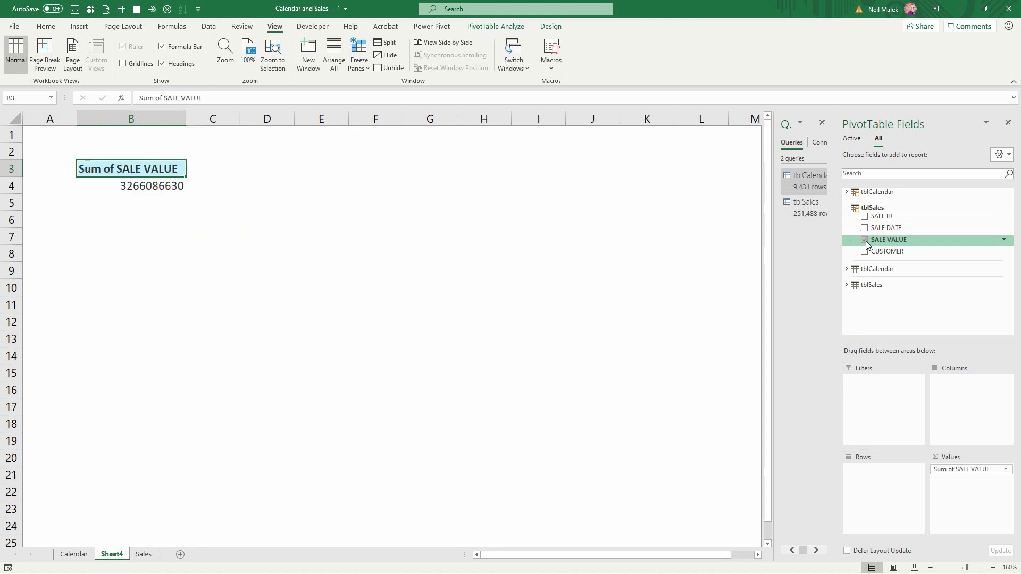
pyautogui.click(977, 470)
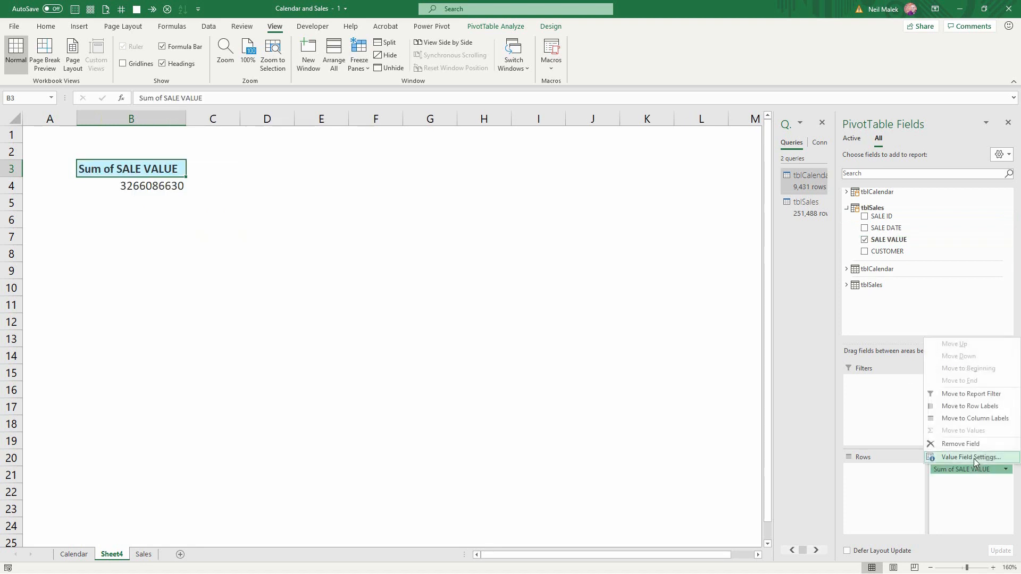
pyautogui.click(974, 458)
pyautogui.click(32, 252)
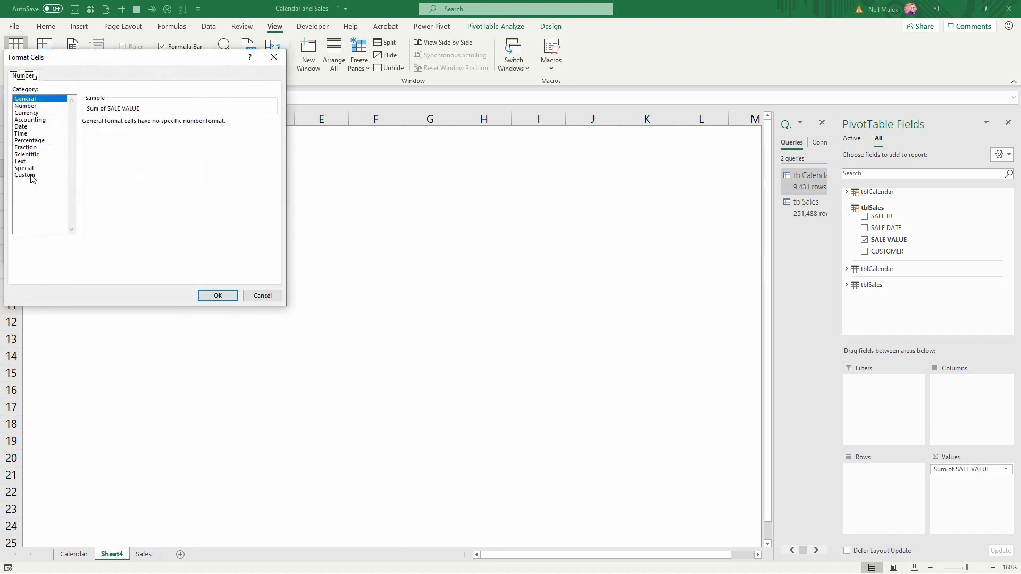
pyautogui.click(30, 119)
pyautogui.click(217, 296)
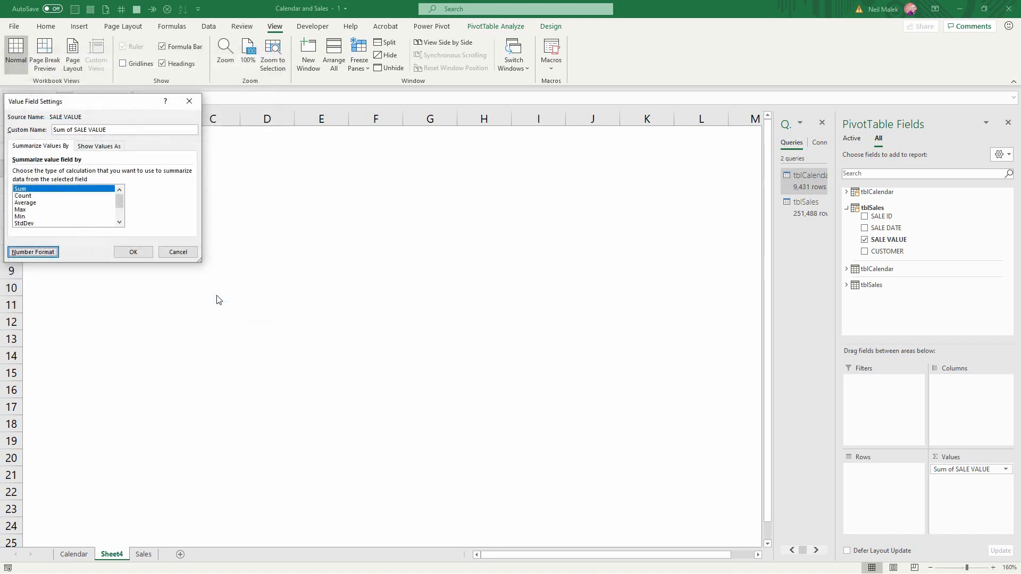
pyautogui.click(143, 250)
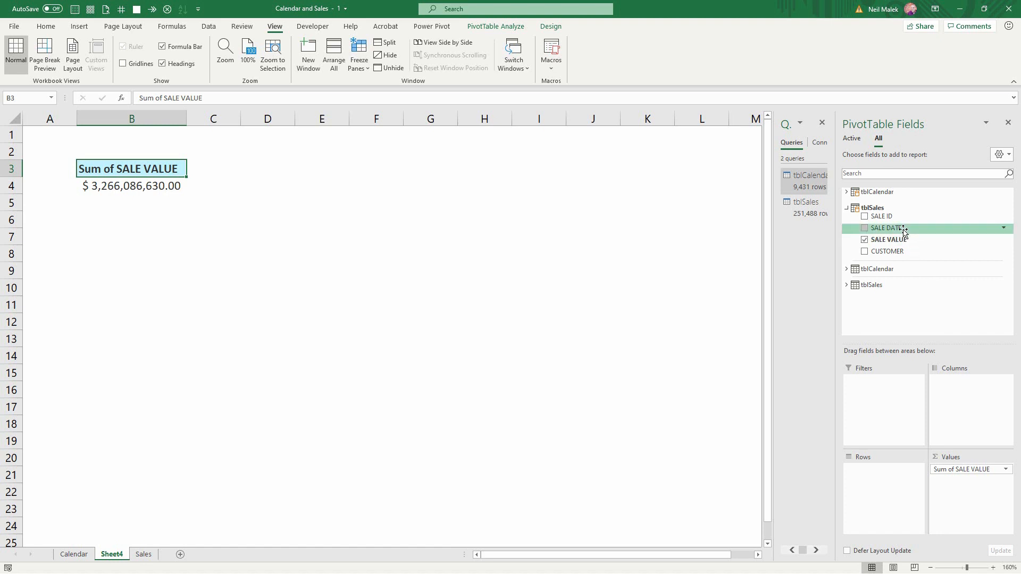
# Step: Insert a timeline for the SALE DATE field of tblSales to filter the PivotTable
pyautogui.click(508, 28)
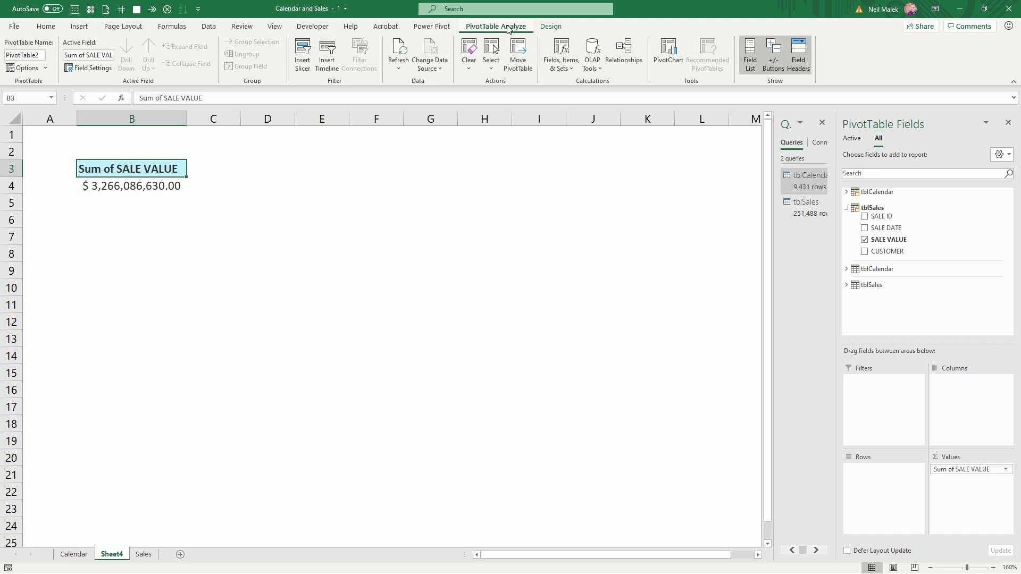
pyautogui.click(323, 64)
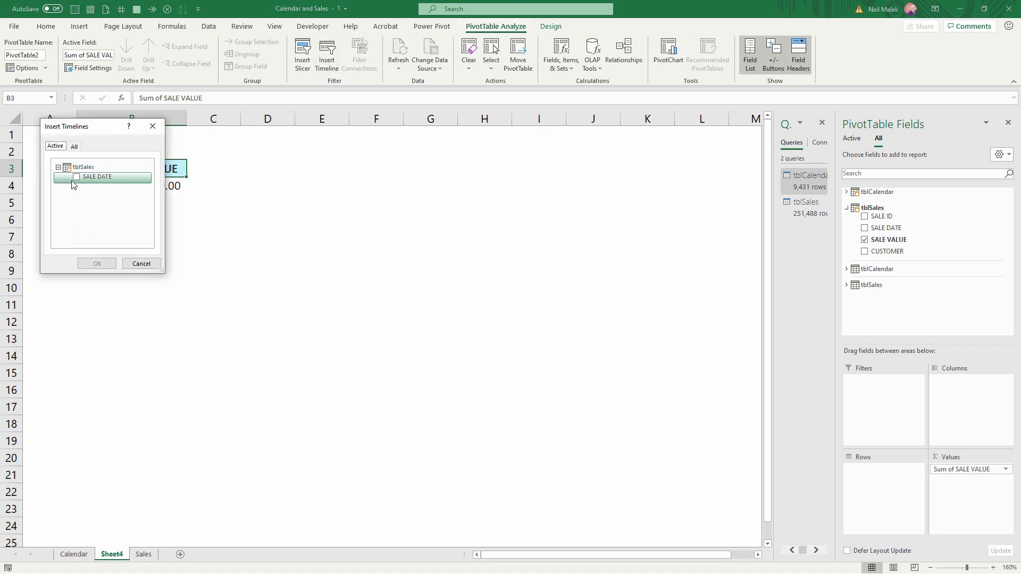
pyautogui.click(74, 179)
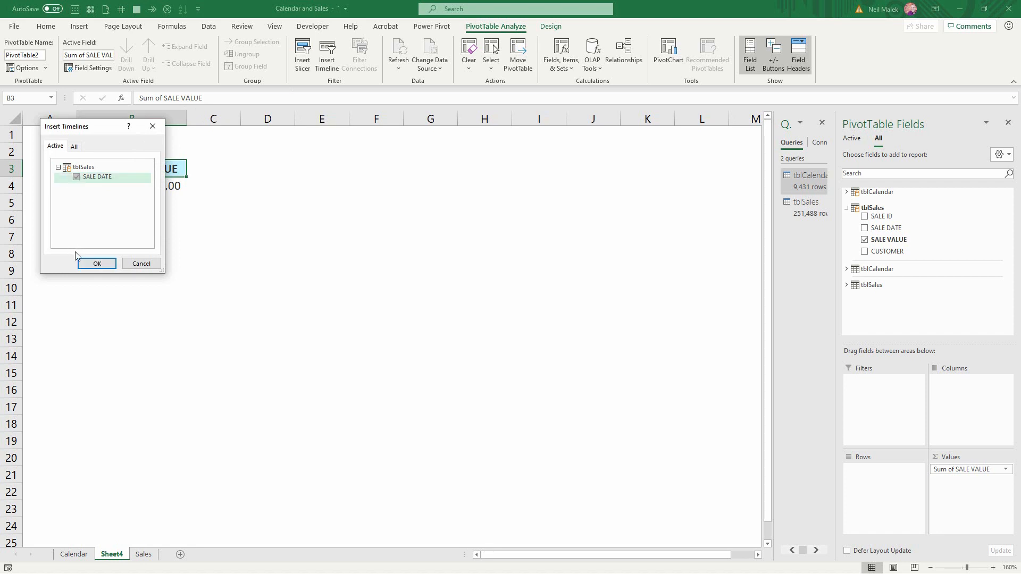
pyautogui.click(96, 263)
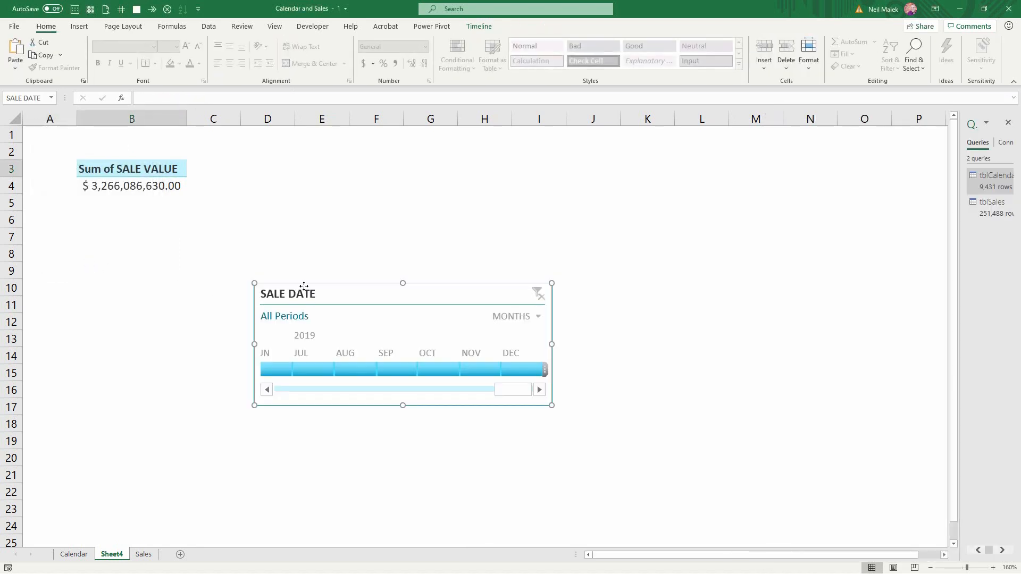
# Step: Move the SALE DATE timeline below the PivotTable and widen it to span from column A to column M
pyautogui.moveTo(304, 290); pyautogui.dragTo(293, 252)
pyautogui.moveTo(242, 307); pyautogui.dragTo(40, 301)
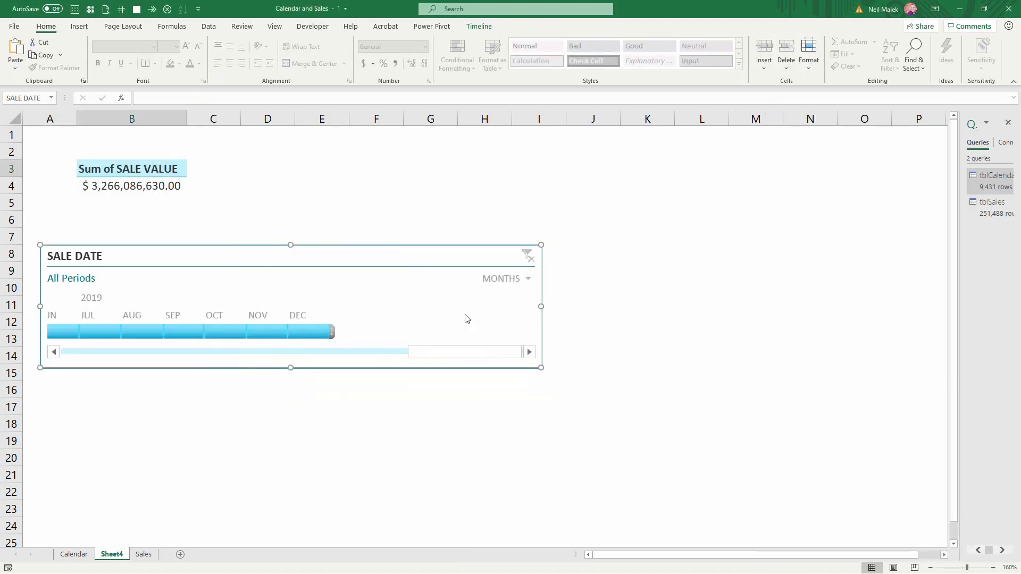
pyautogui.moveTo(492, 359); pyautogui.dragTo(336, 373)
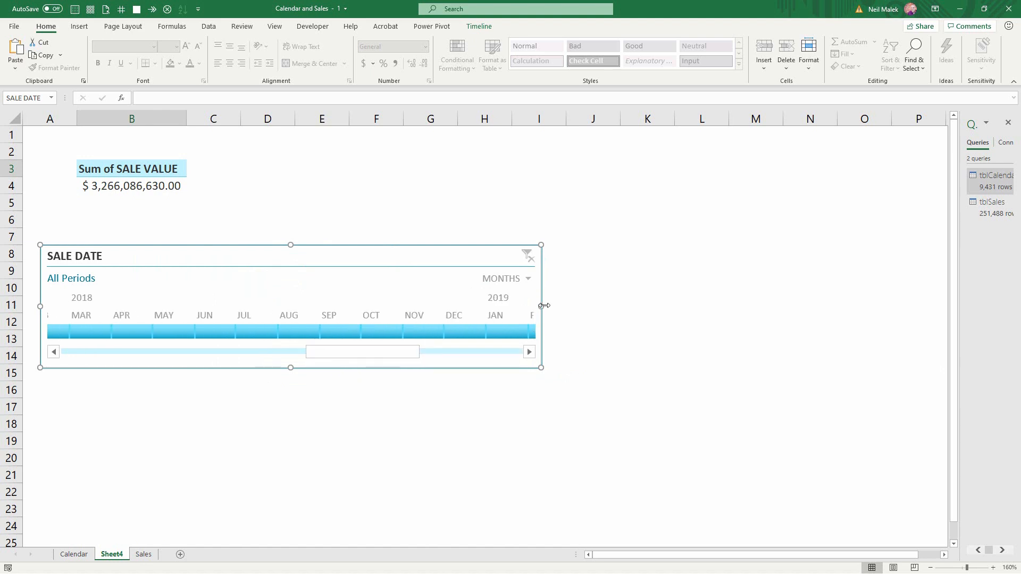
pyautogui.moveTo(541, 307); pyautogui.dragTo(759, 296)
# Step: Switch the SALE DATE timeline to years and filter it to 2017 - 2018
pyautogui.click(727, 279)
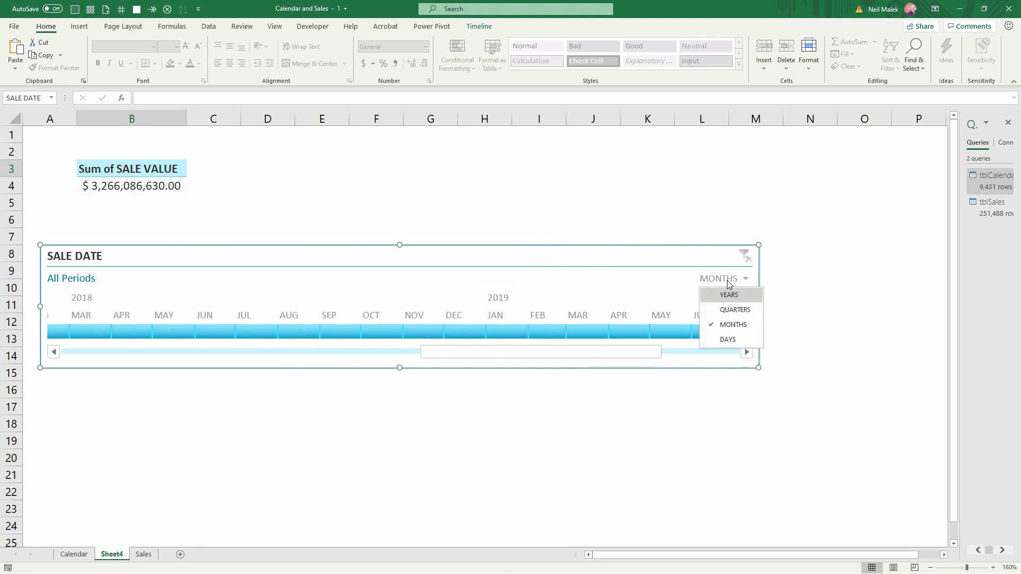
pyautogui.click(729, 295)
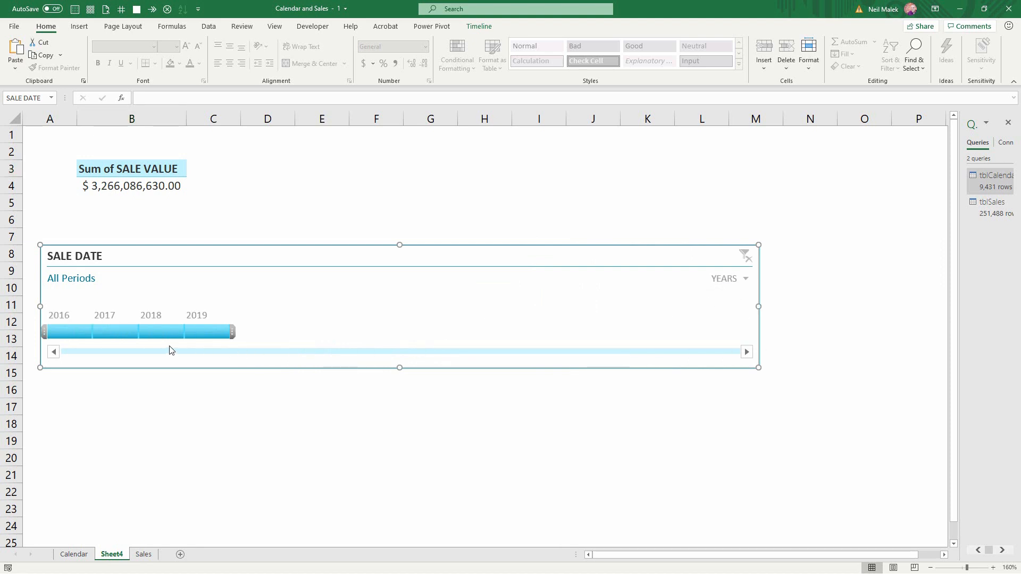
pyautogui.click(113, 333)
pyautogui.moveTo(147, 338); pyautogui.dragTo(174, 346)
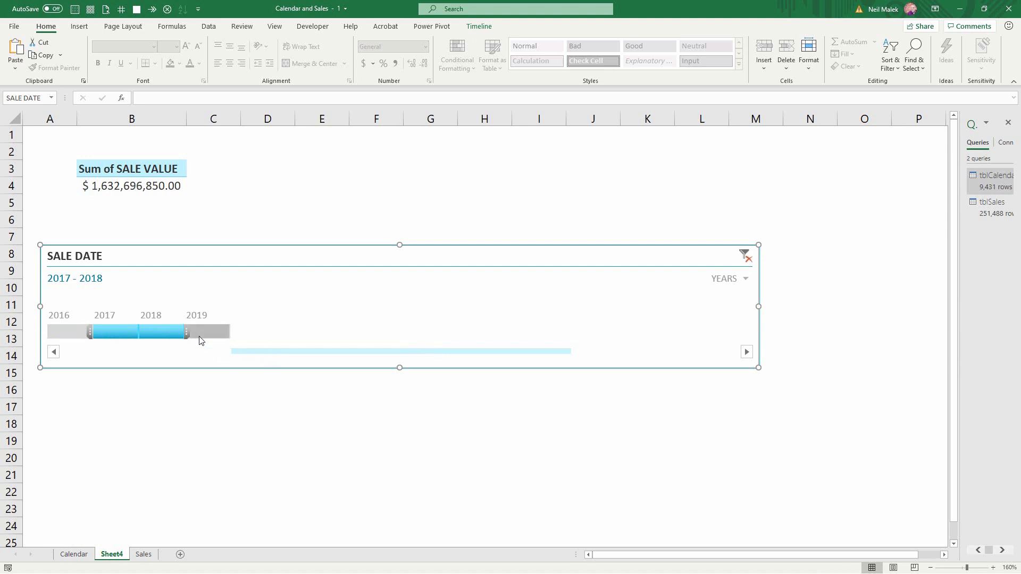
# Step: Add Month Name from tblCalendar to the PivotTable rows and reposition the timeline beside the PivotTable, starting at row 3
pyautogui.moveTo(230, 260); pyautogui.dragTo(263, 330)
pyautogui.click(147, 185)
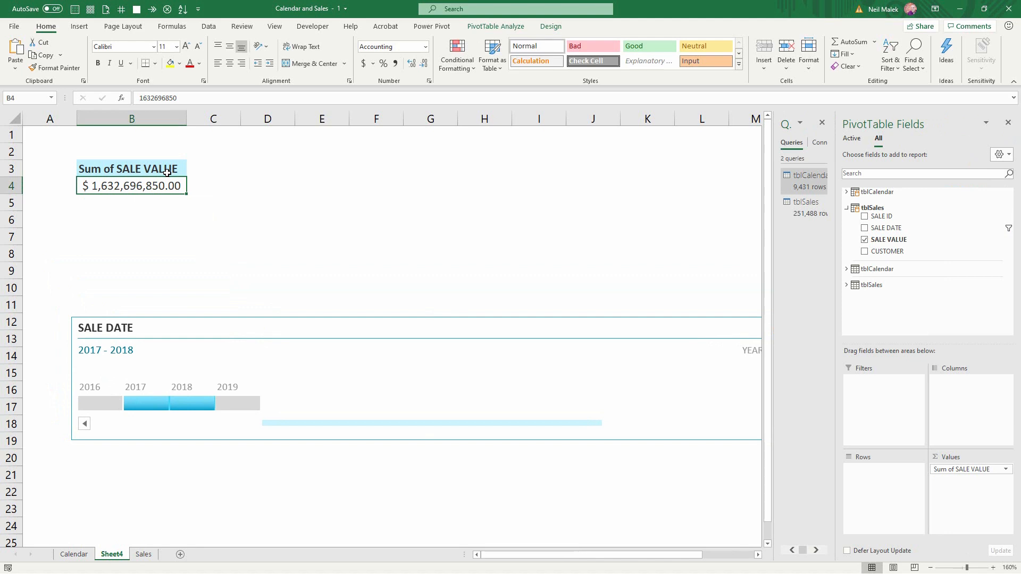
pyautogui.click(846, 192)
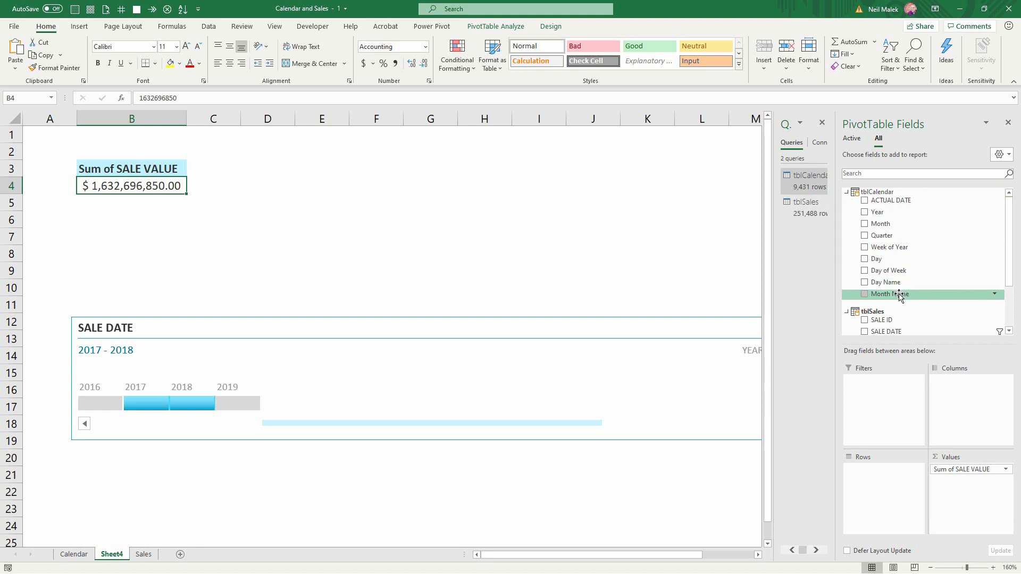
pyautogui.moveTo(898, 296); pyautogui.dragTo(884, 473)
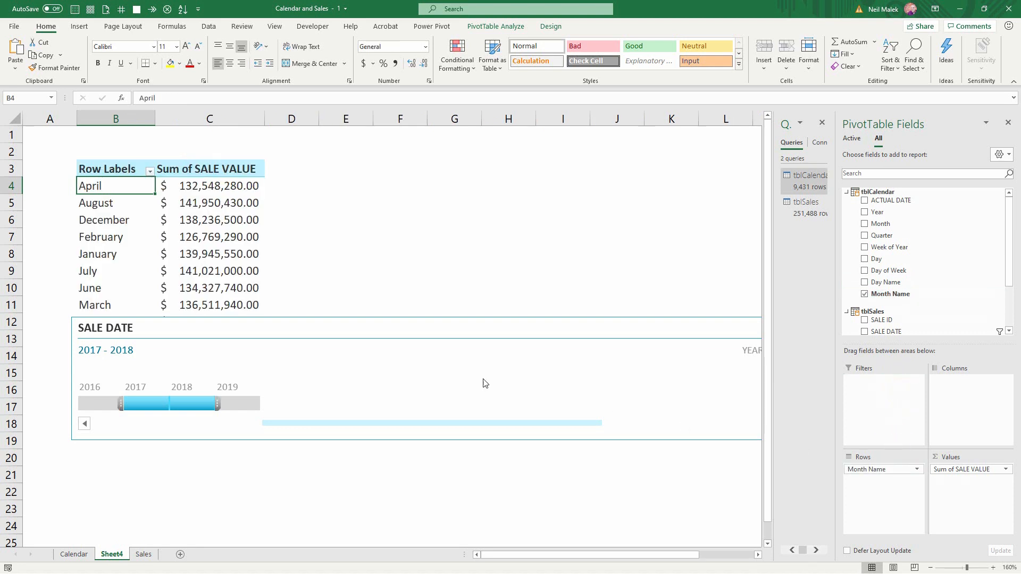
pyautogui.moveTo(328, 344); pyautogui.dragTo(329, 349)
pyautogui.moveTo(335, 379); pyautogui.dragTo(534, 169)
pyautogui.click(119, 220)
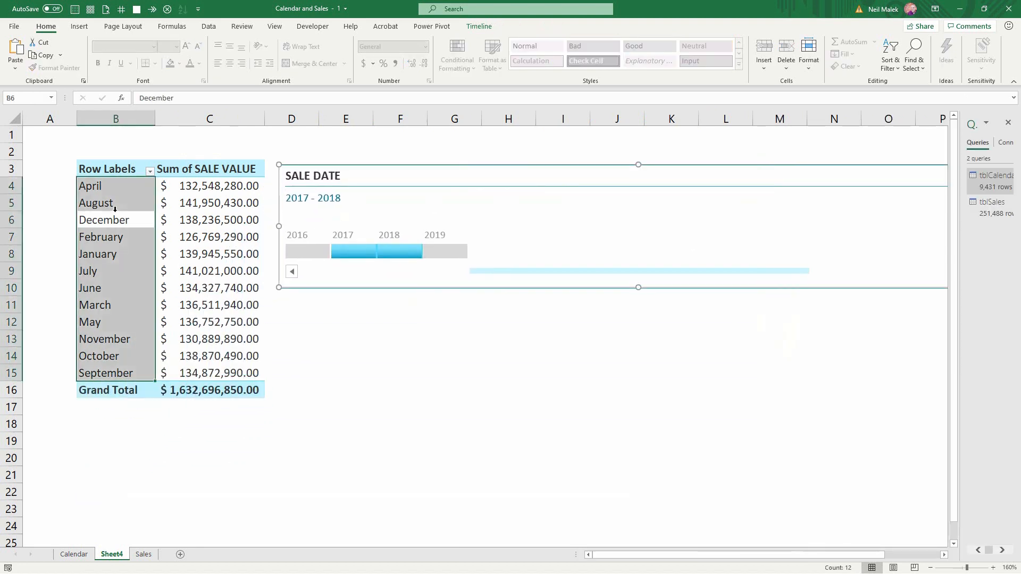
pyautogui.click(150, 171)
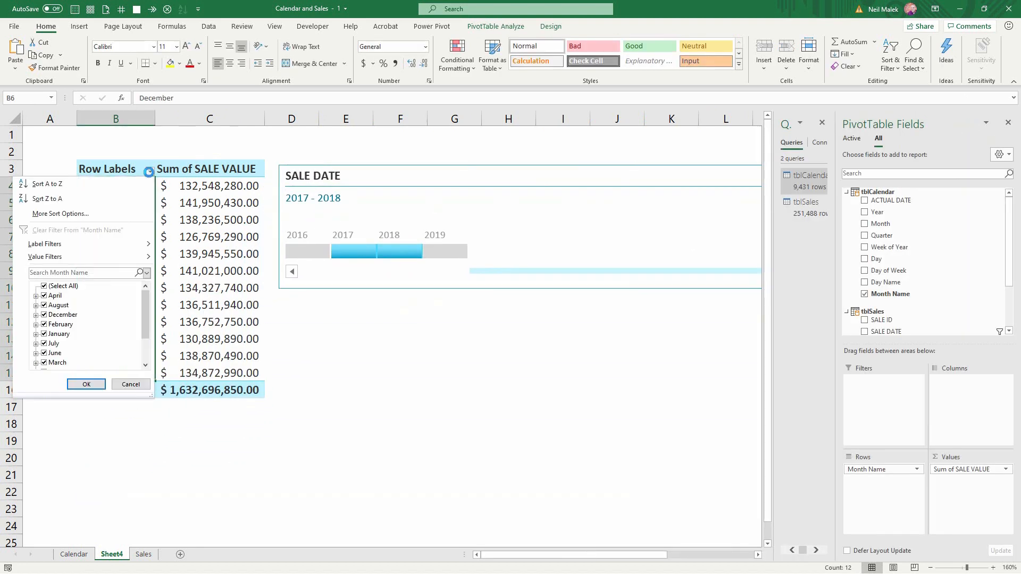
pyautogui.click(111, 215)
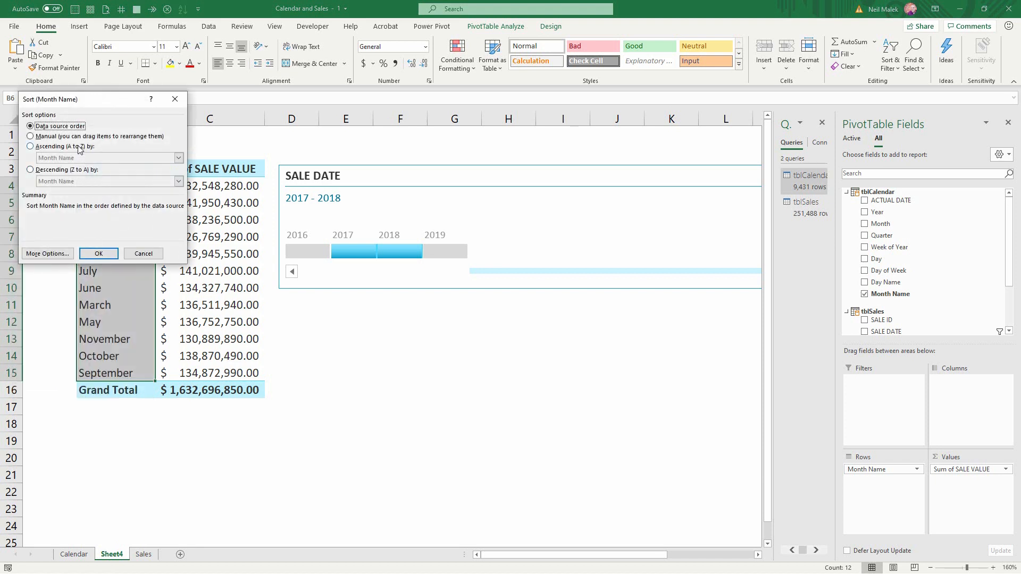
pyautogui.click(30, 146)
pyautogui.click(106, 158)
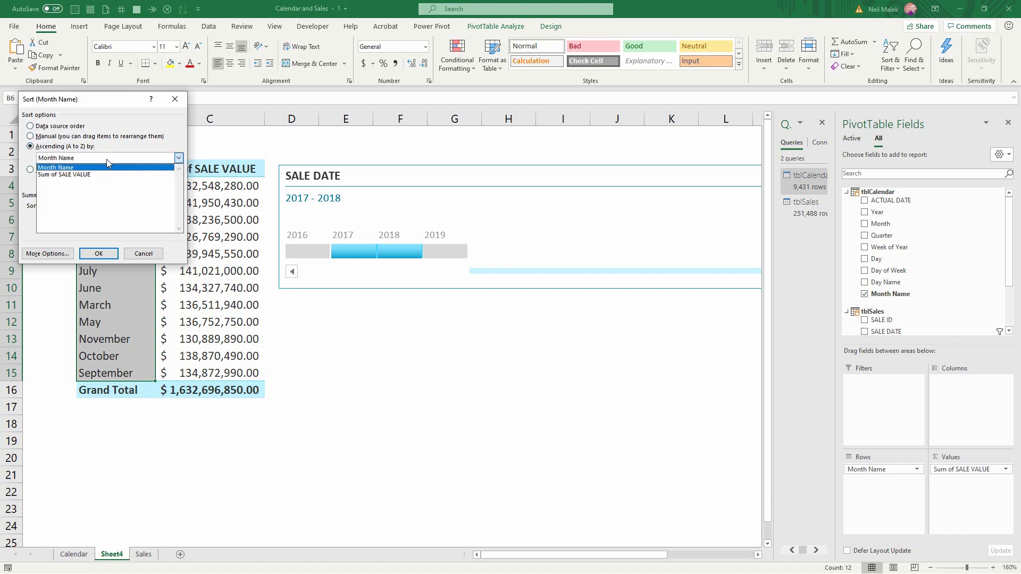
pyautogui.click(106, 159)
pyautogui.click(51, 254)
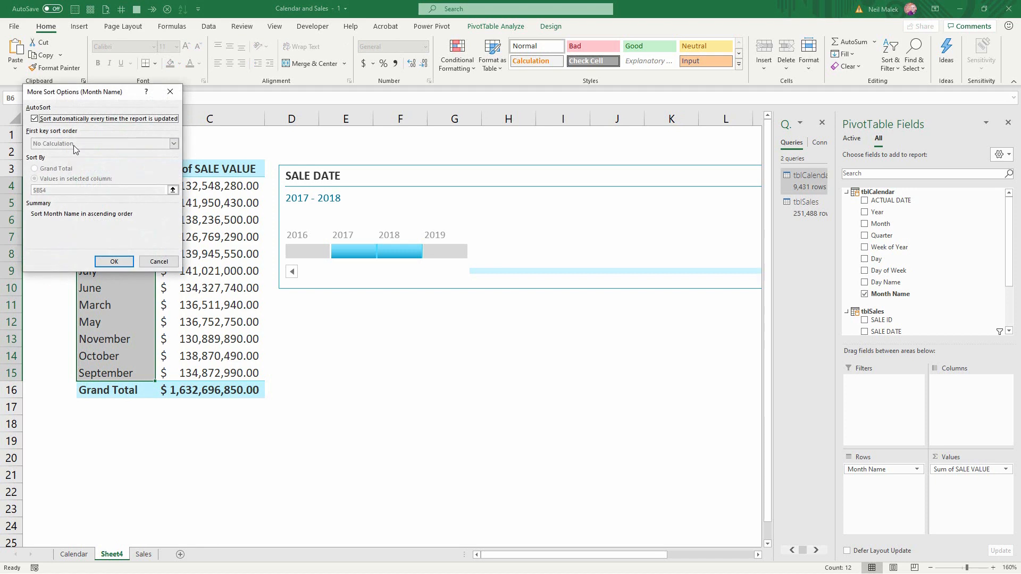
pyautogui.click(165, 265)
pyautogui.click(149, 255)
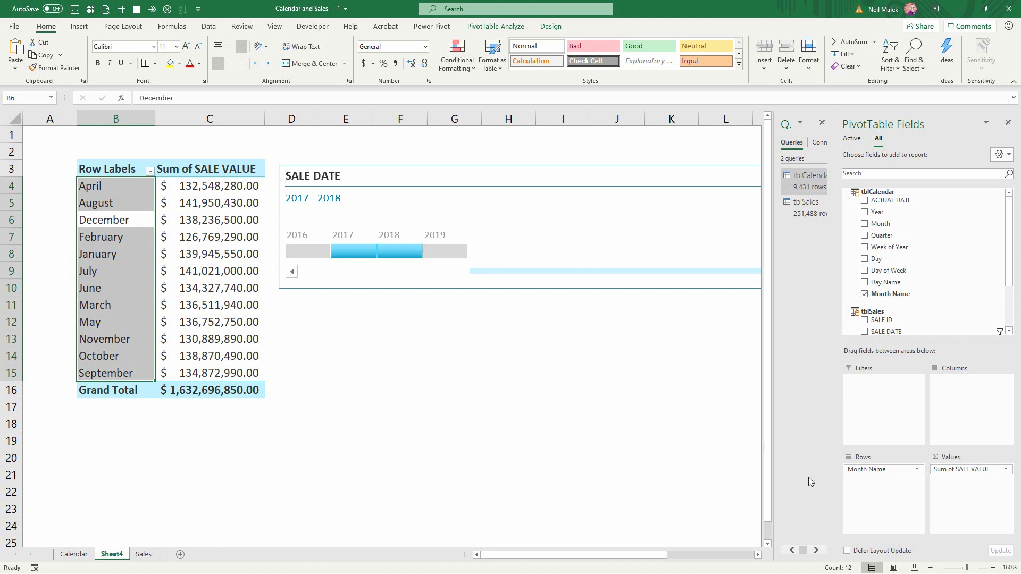
# Step: Remove Month Name from the PivotTable rows and place a slicer for tblCalendar's Day Name directly below the timeline
pyautogui.moveTo(880, 470); pyautogui.dragTo(927, 292)
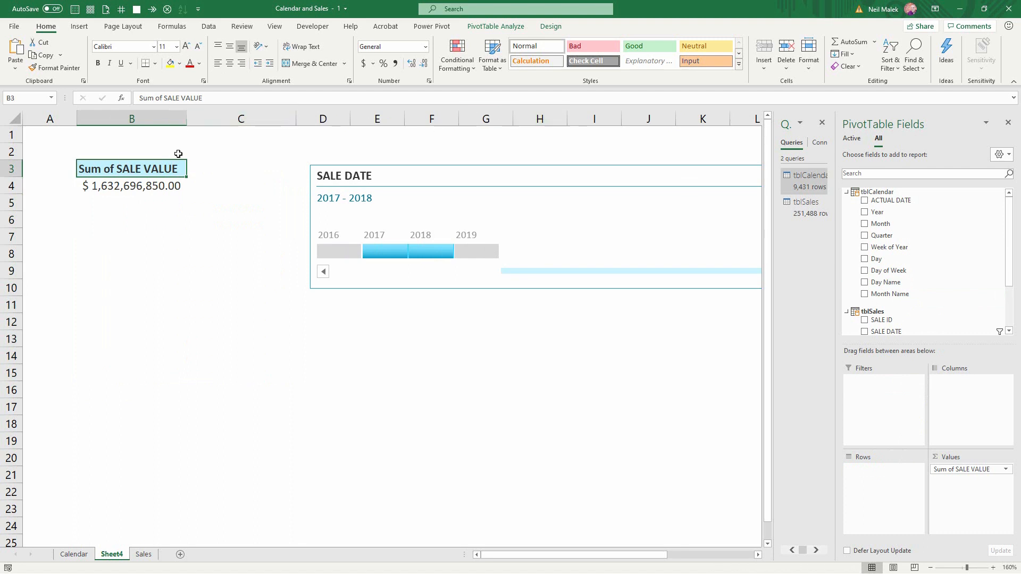
pyautogui.click(503, 30)
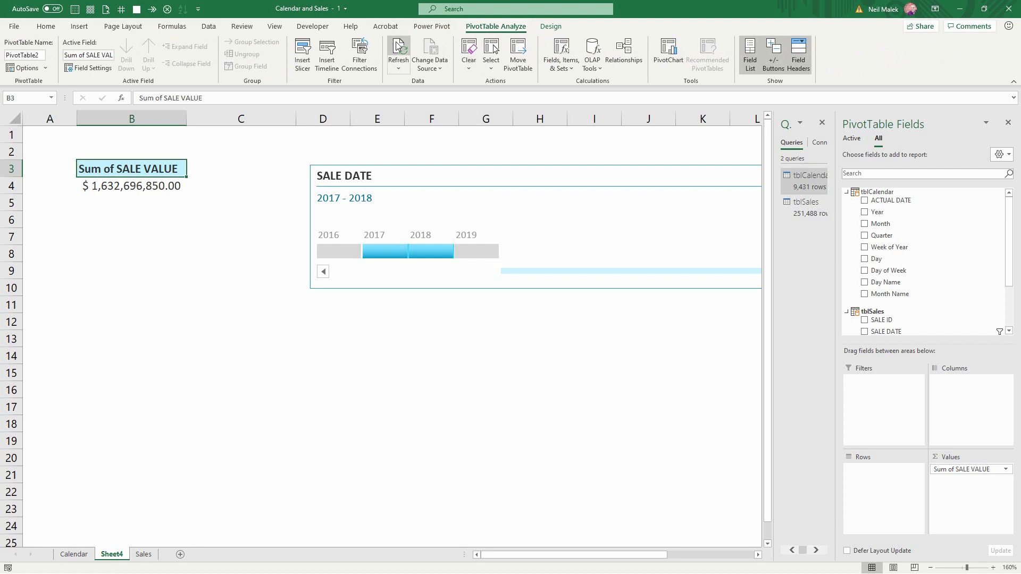
pyautogui.click(303, 56)
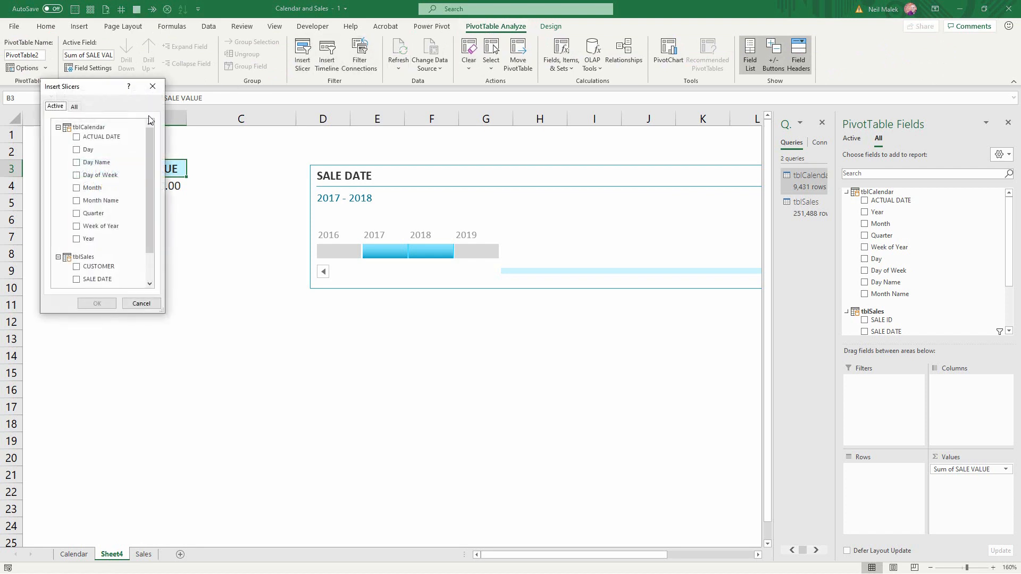
pyautogui.click(76, 175)
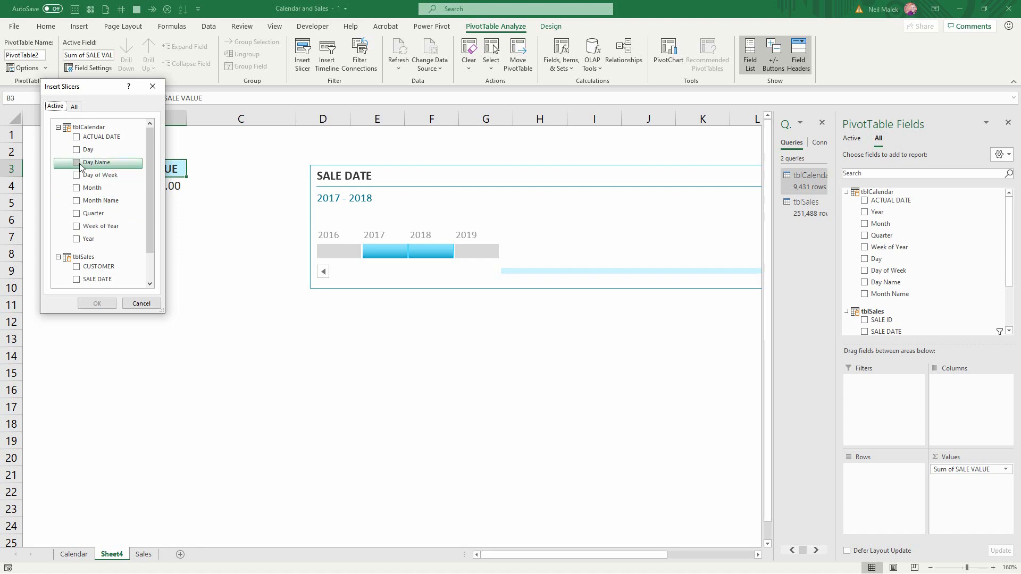
pyautogui.click(97, 303)
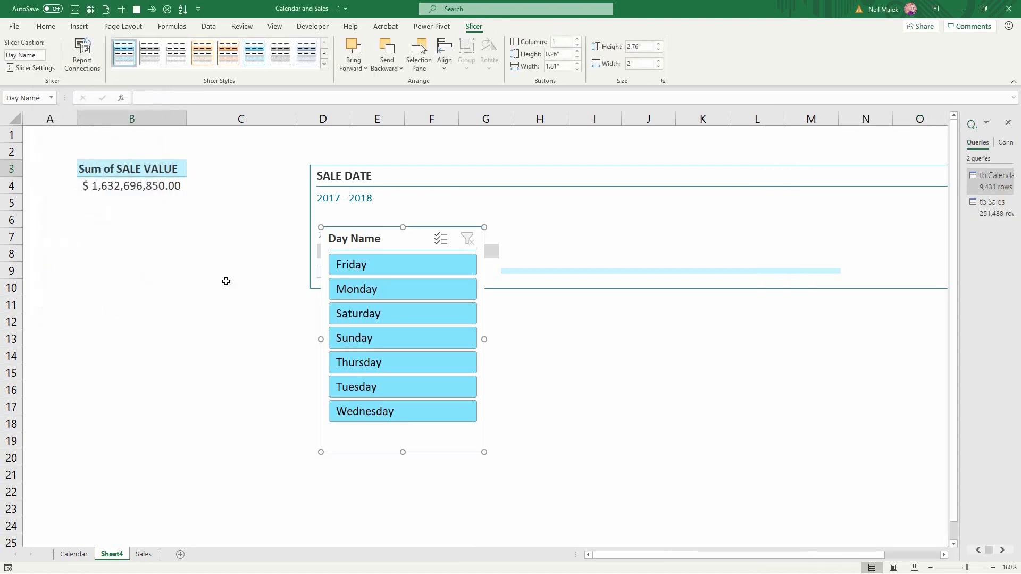
pyautogui.moveTo(357, 235); pyautogui.dragTo(155, 223)
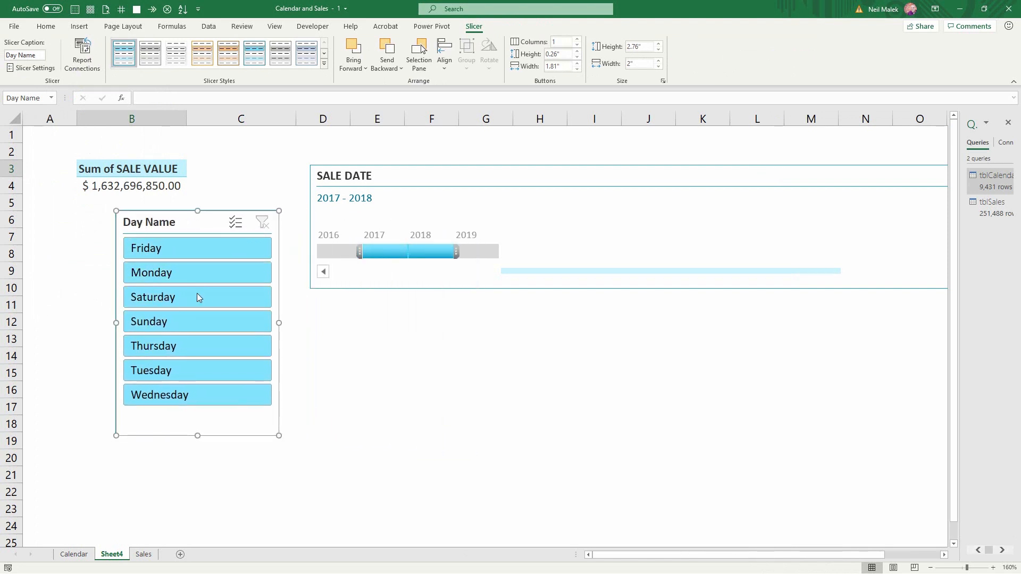
pyautogui.moveTo(185, 227); pyautogui.dragTo(380, 311)
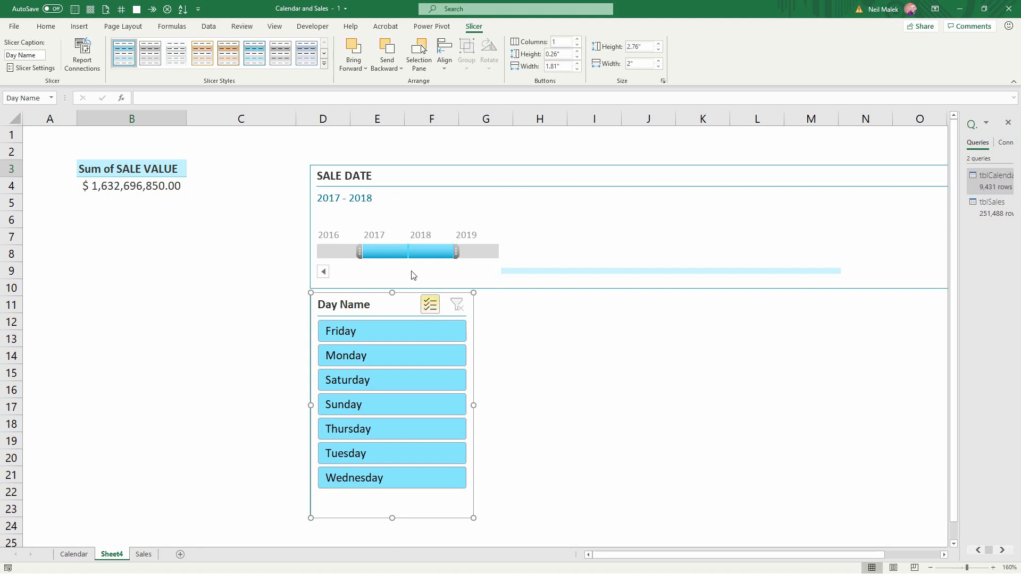
# Step: Open the Data Model in Power Pivot and select the Day Name column of tblCalendar in data view
pyautogui.click(432, 28)
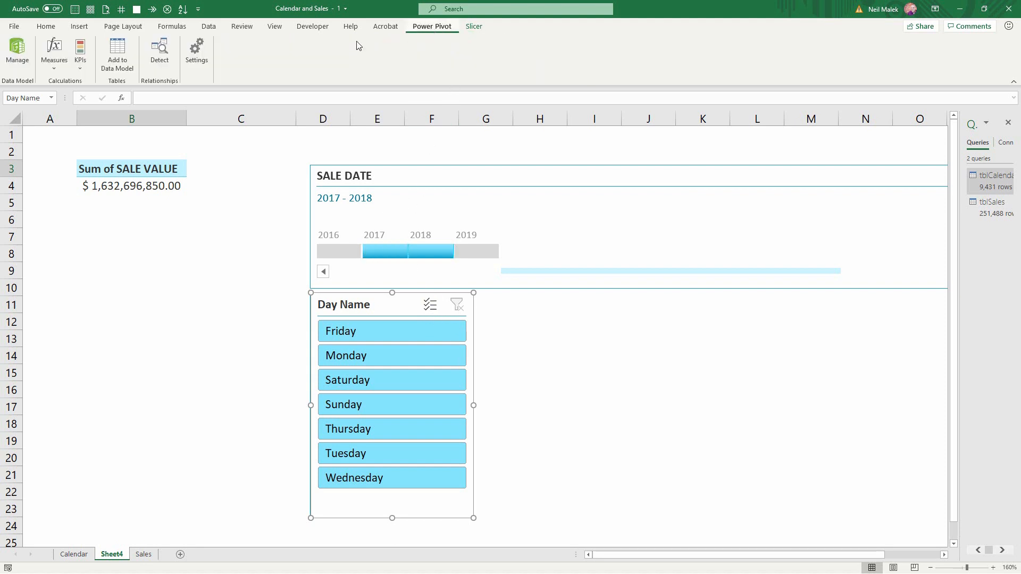
pyautogui.click(18, 53)
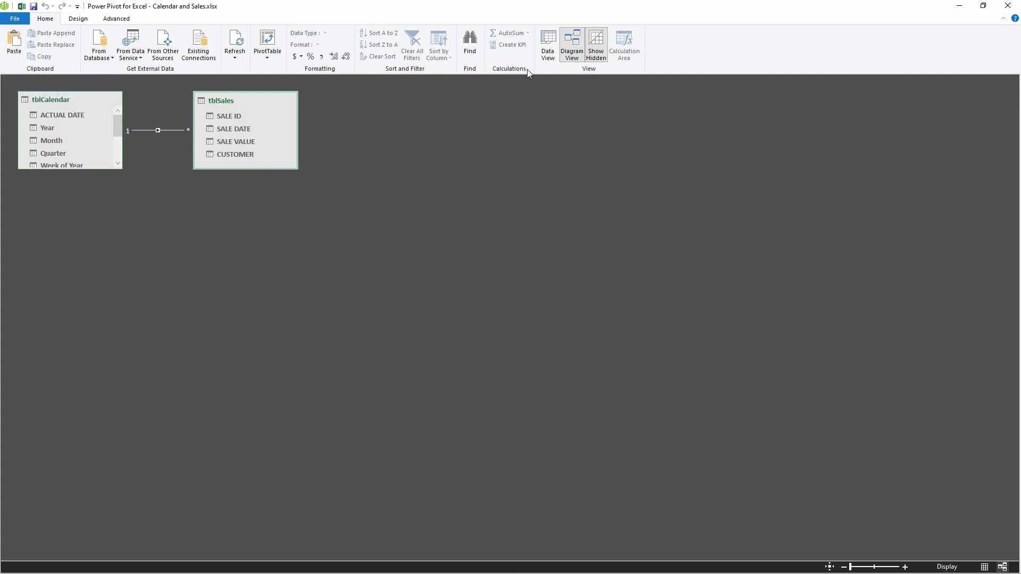
pyautogui.click(548, 46)
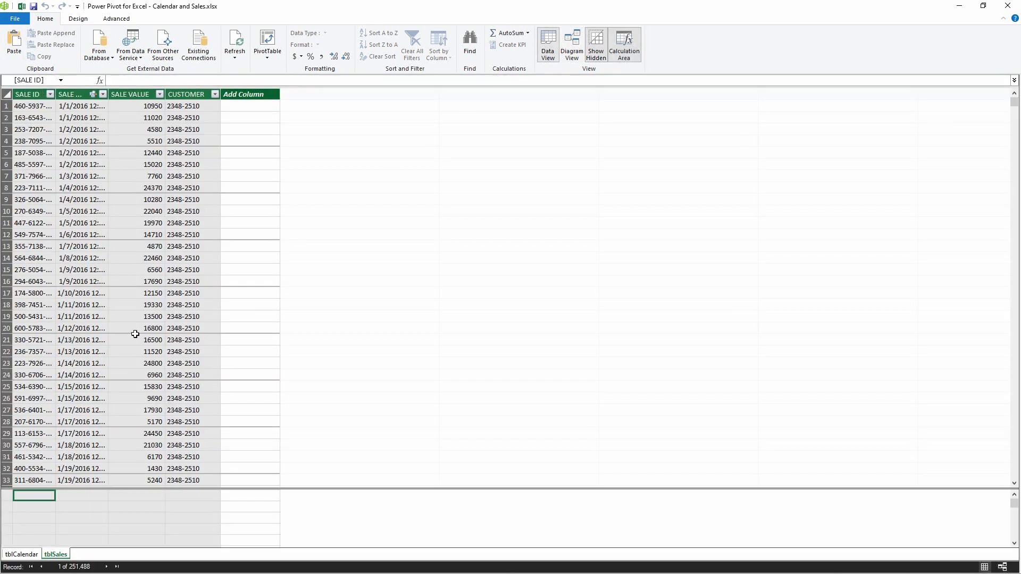
pyautogui.click(21, 554)
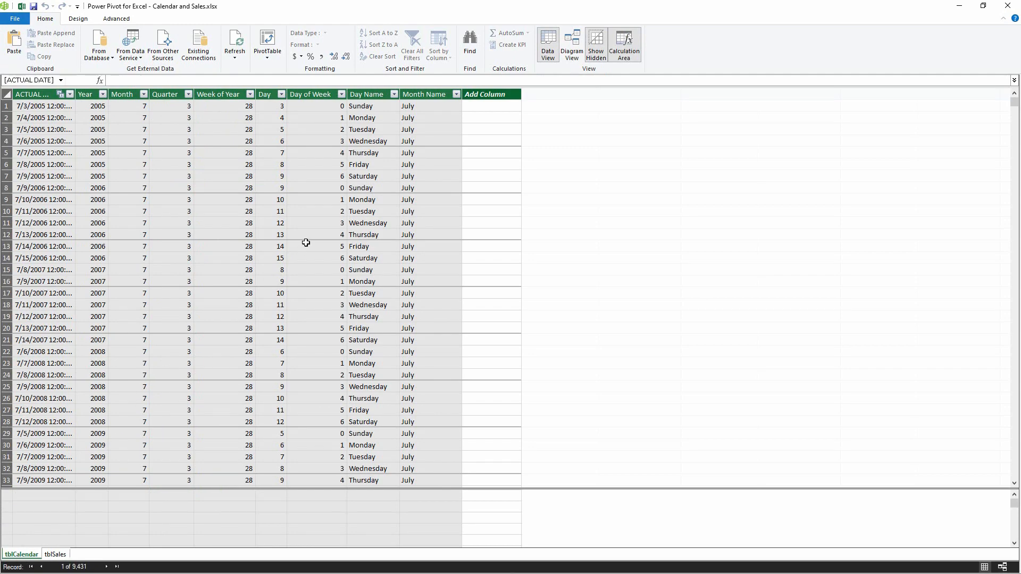
pyautogui.click(374, 94)
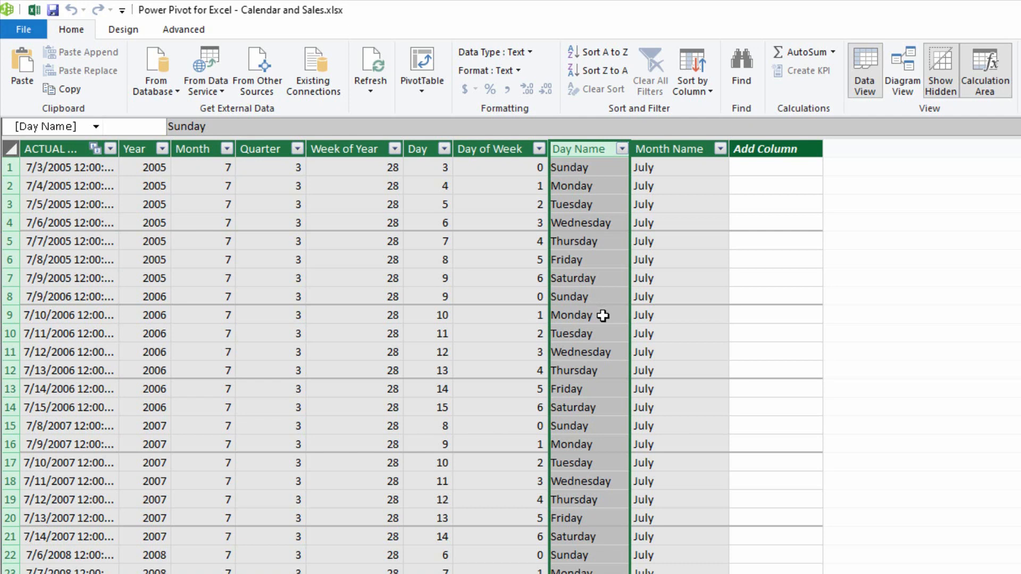
# Step: Set the Month Name column of tblCalendar to sort by the Month column
pyautogui.click(673, 139)
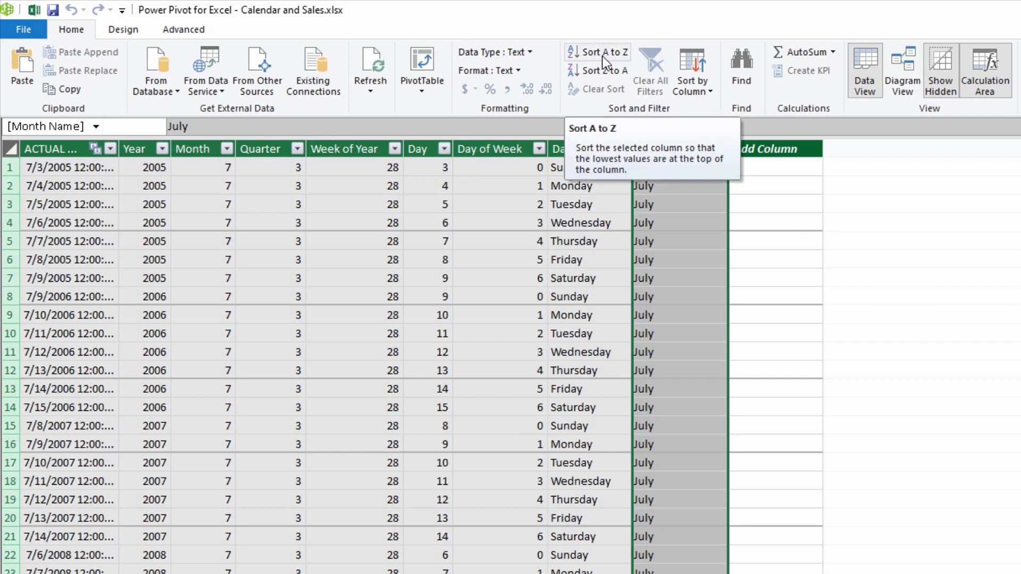
pyautogui.click(688, 92)
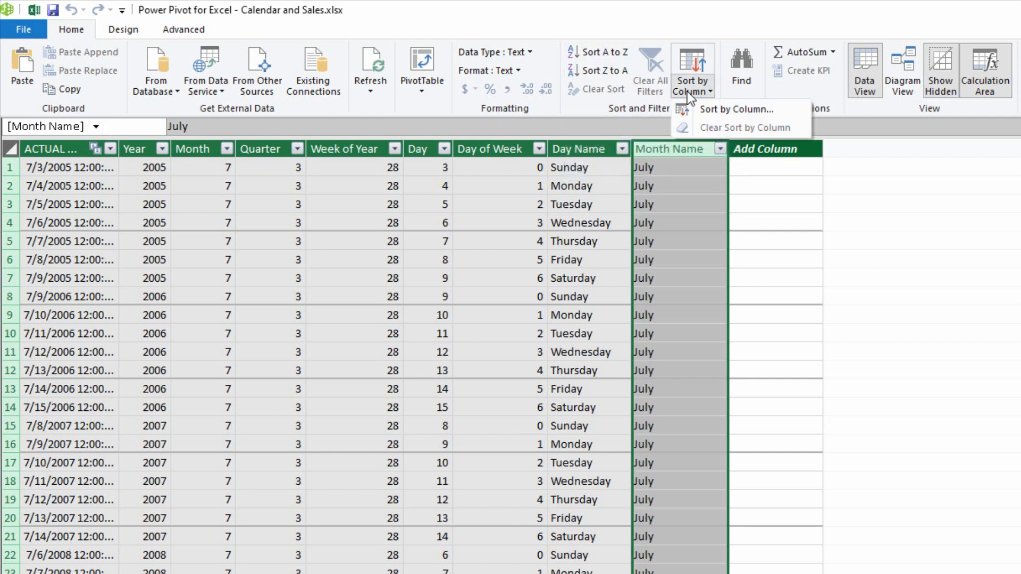
pyautogui.click(717, 111)
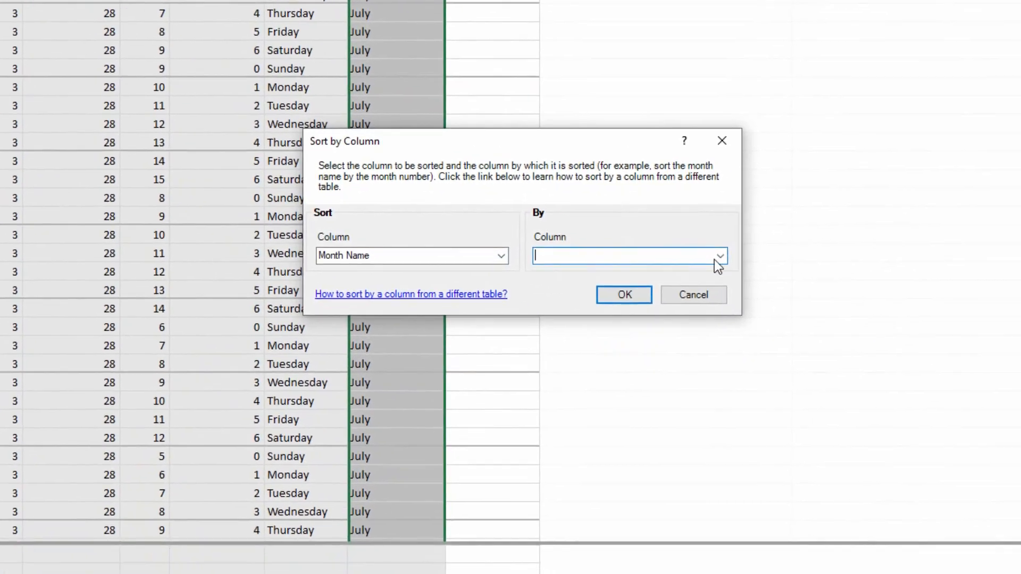
pyautogui.click(719, 257)
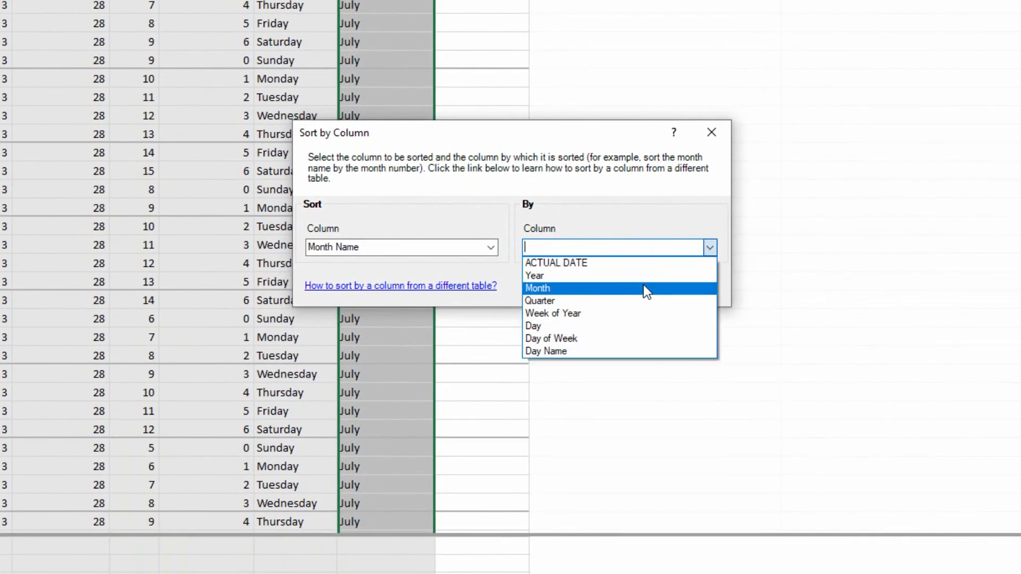
pyautogui.click(655, 298)
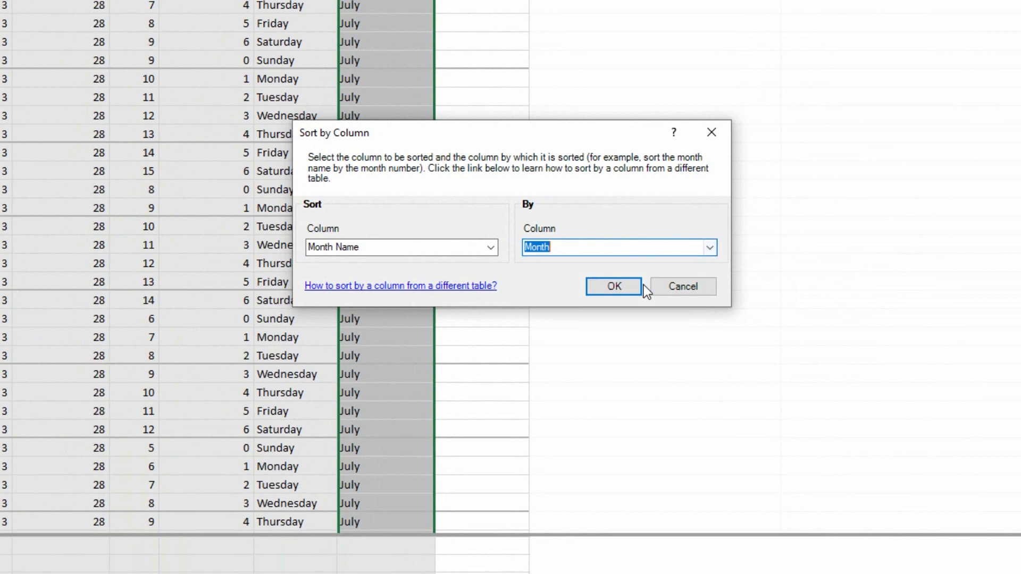
pyautogui.click(616, 284)
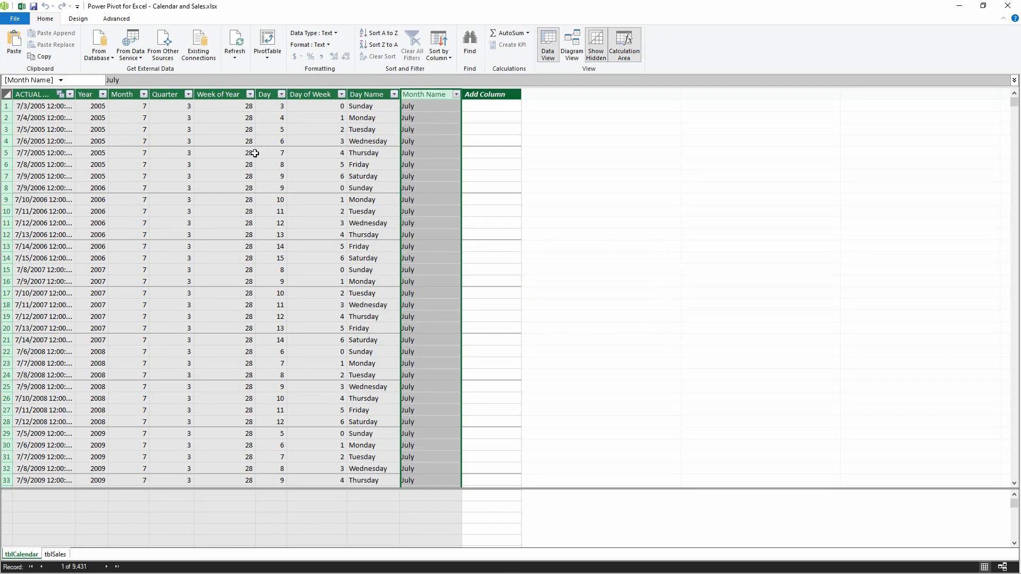
# Step: Switch back to the Excel workbook, delete the Day Name slicer and add Month Name to the PivotTable rows
pyautogui.click(21, 7)
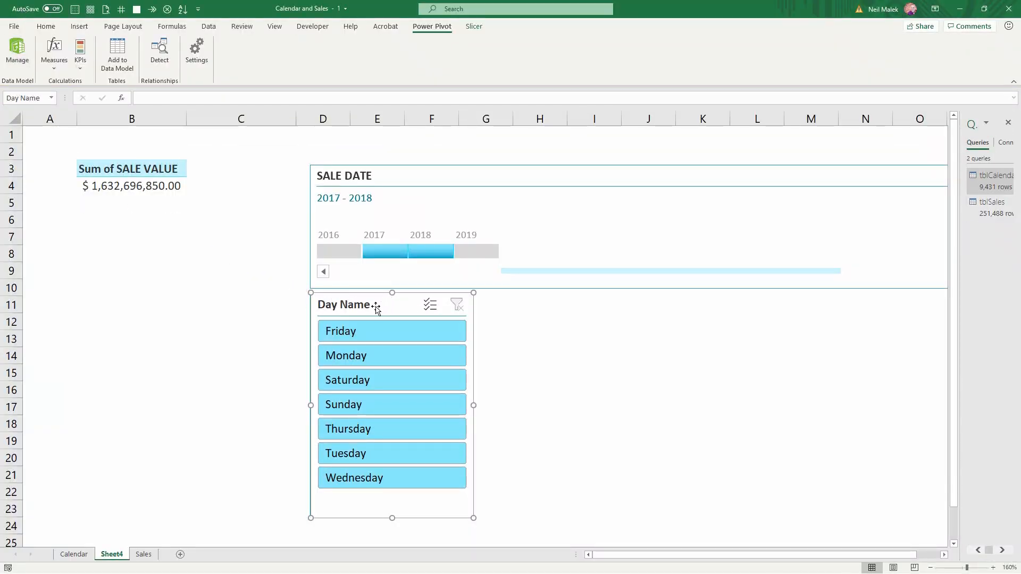
pyautogui.press('Delete')
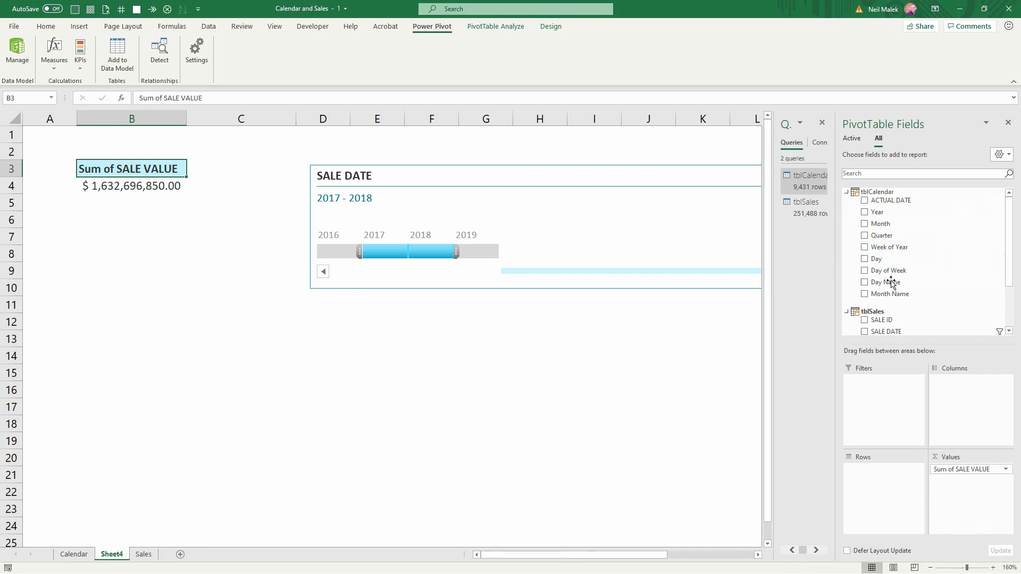
pyautogui.moveTo(886, 297); pyautogui.dragTo(878, 474)
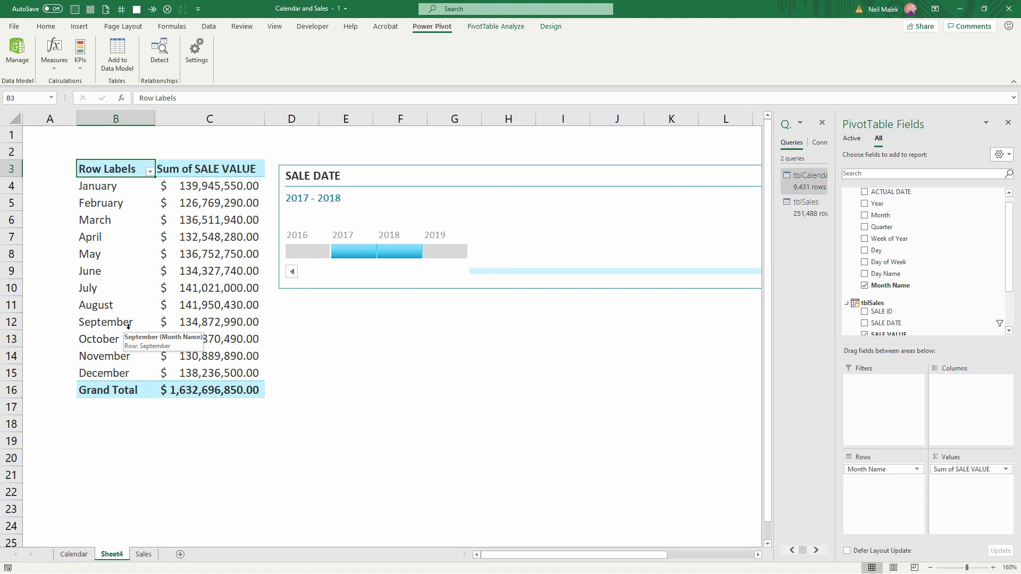
pyautogui.click(17, 60)
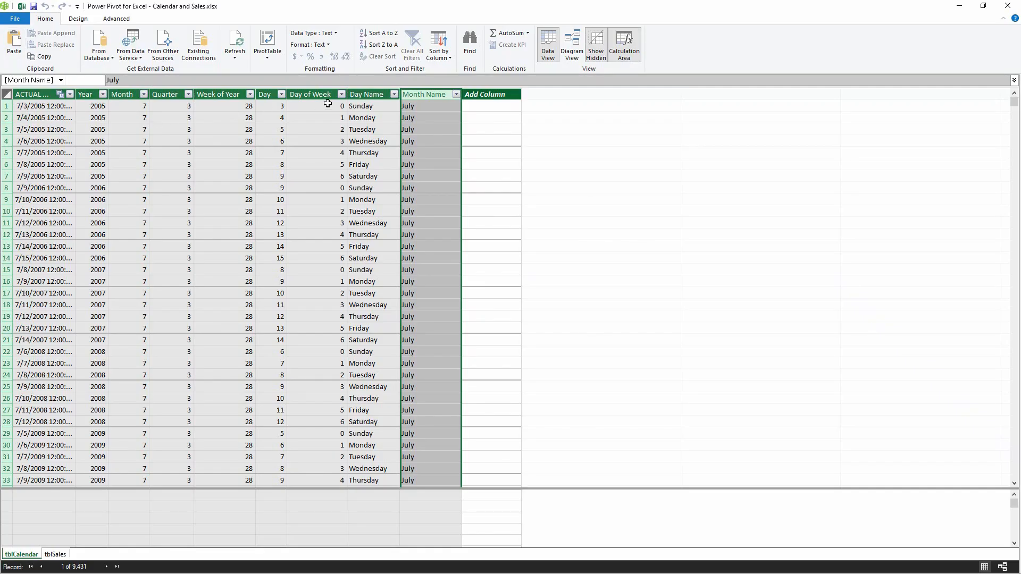
pyautogui.click(362, 95)
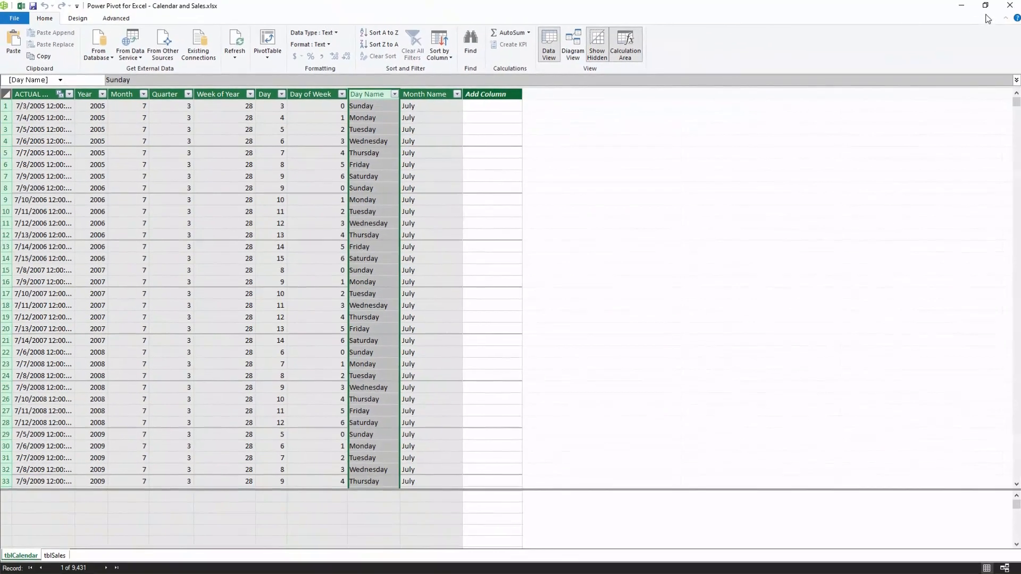
pyautogui.click(1008, 8)
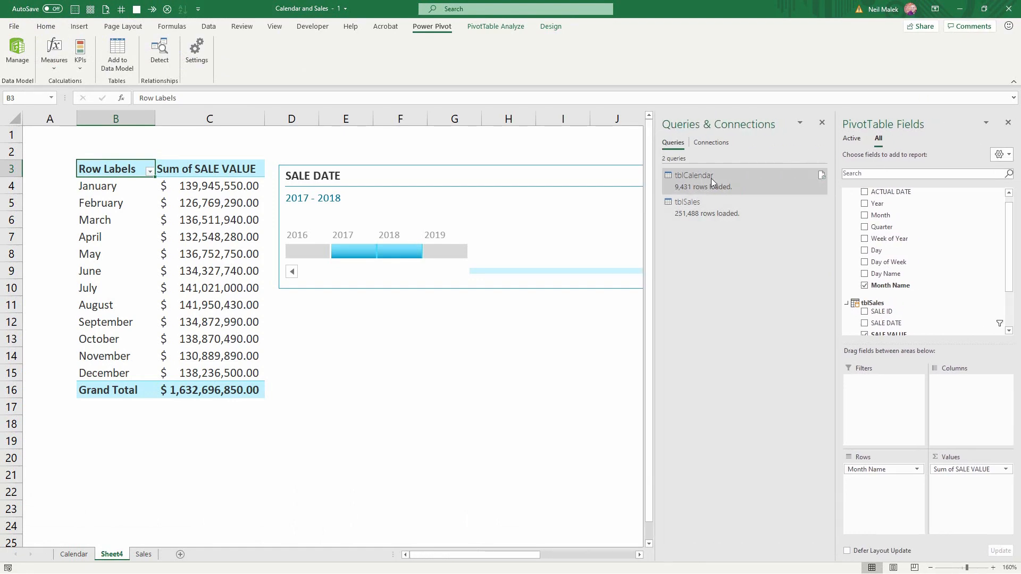
# Step: Open the tblCalendar query in the Power Query Editor and start a custom column named "Day Number (sort)"
pyautogui.doubleClick(710, 178)
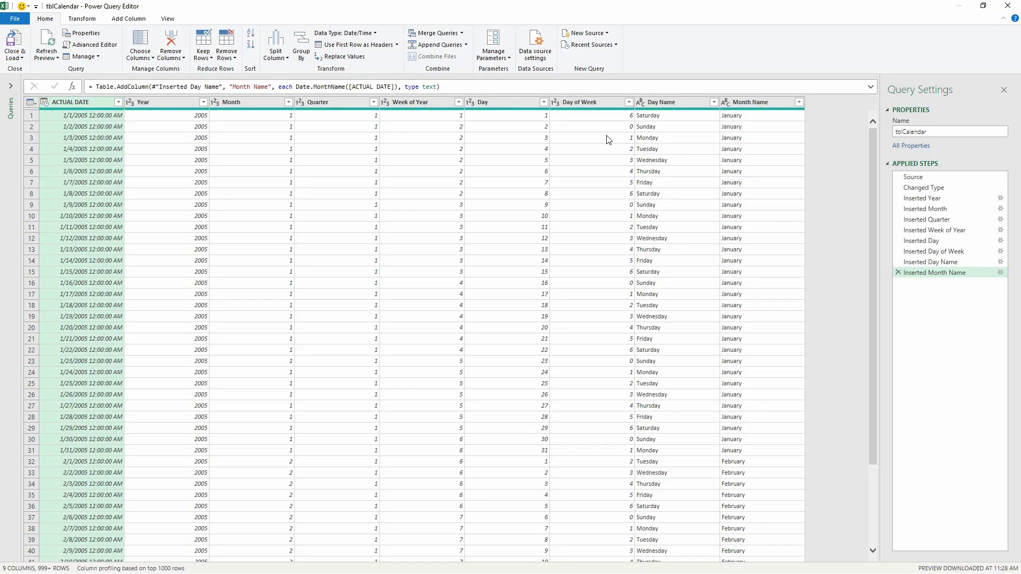
pyautogui.click(602, 104)
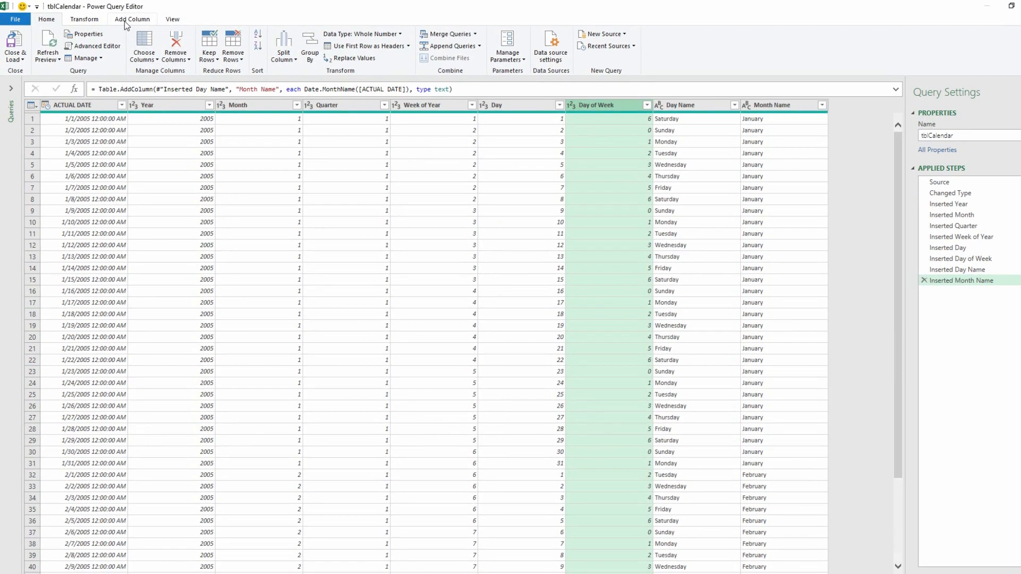
pyautogui.click(125, 20)
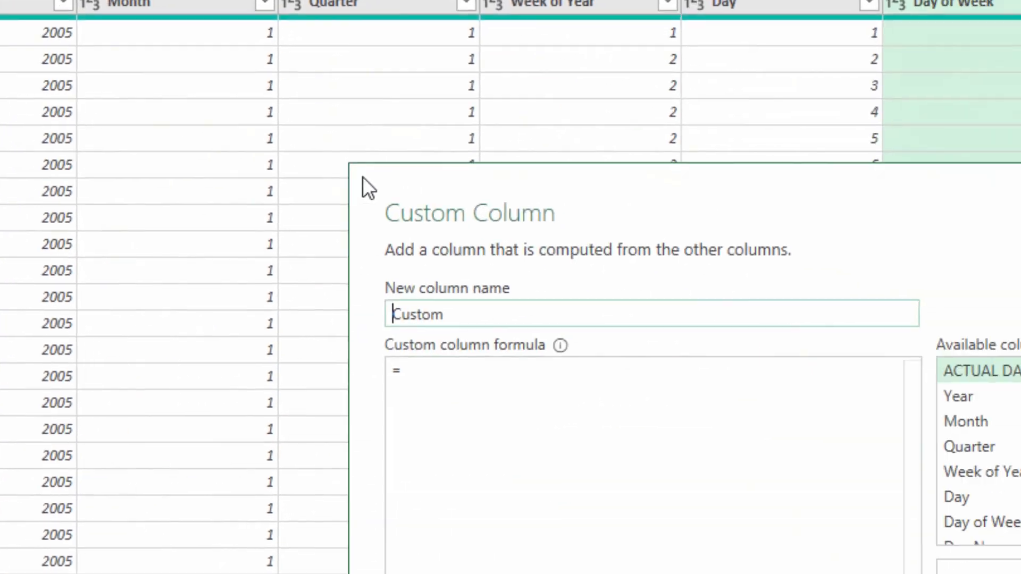
pyautogui.moveTo(239, 165); pyautogui.dragTo(43, 158)
pyautogui.press('BackSpace')
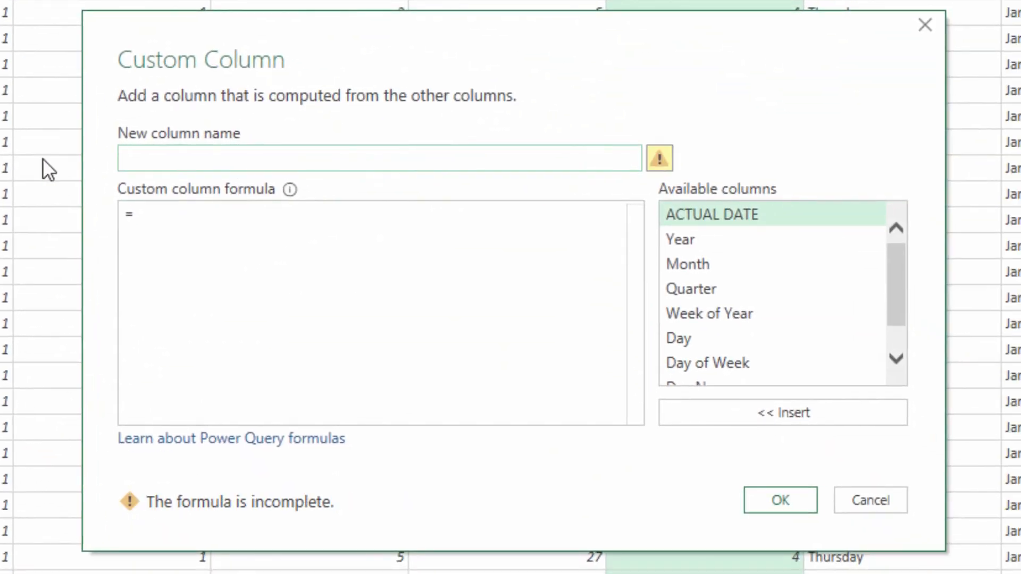
pyautogui.write('Day')
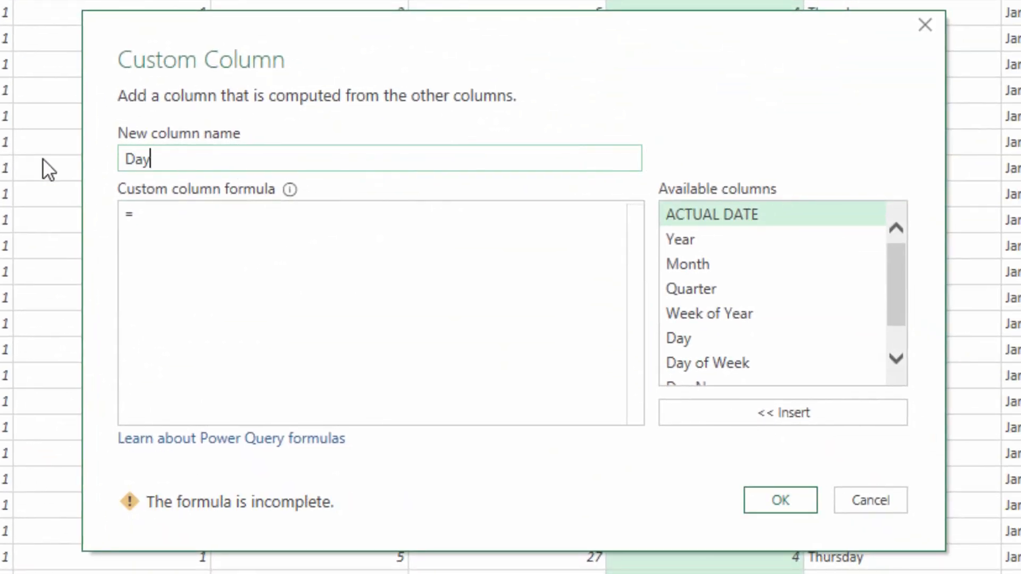
pyautogui.write(' Number (sort)')
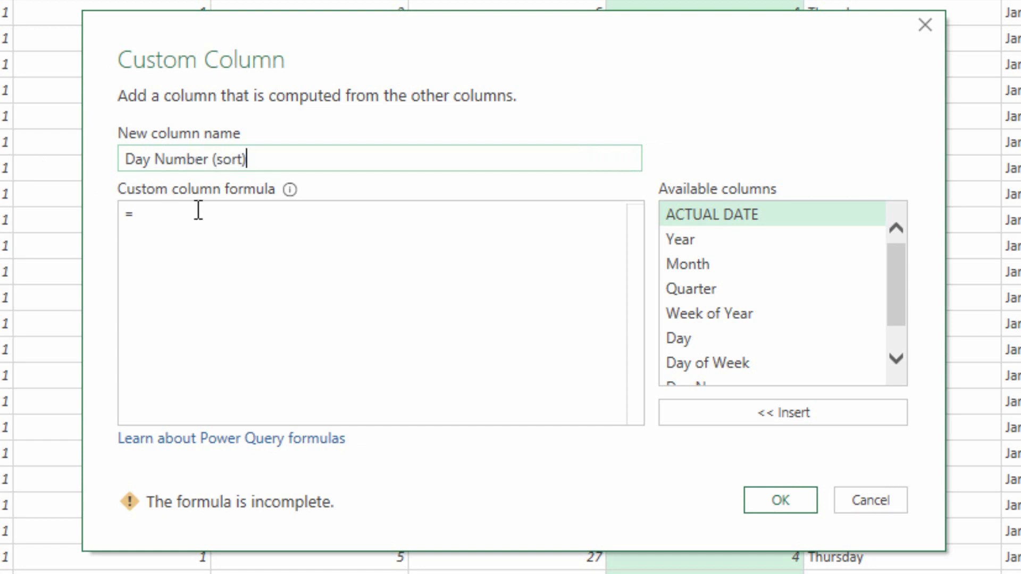
# Step: Create the custom column with the formula "if [Day of Week]=0 then [Day of Week]+7 else [Day of Week]"
pyautogui.click(230, 214)
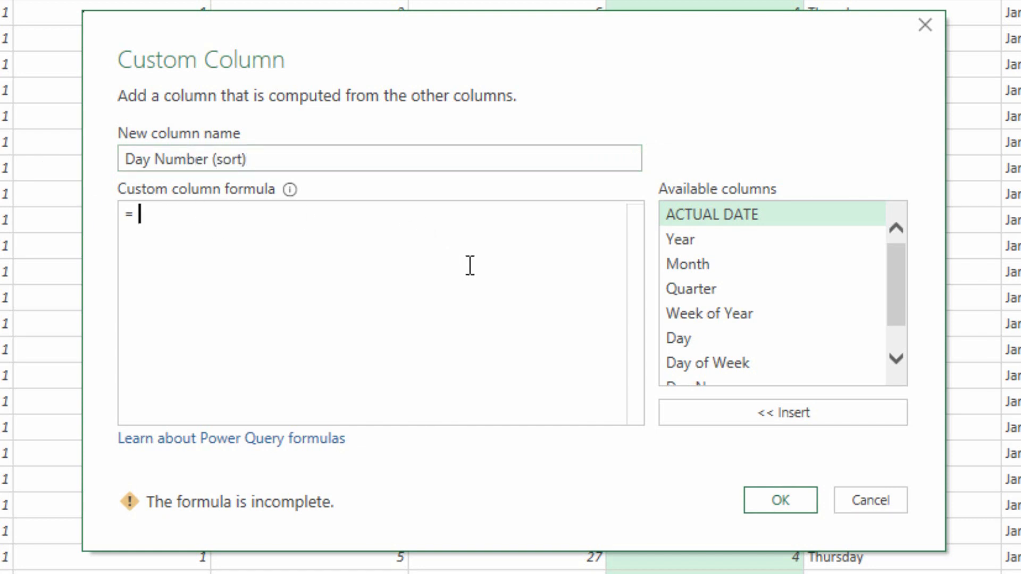
pyautogui.write('if')
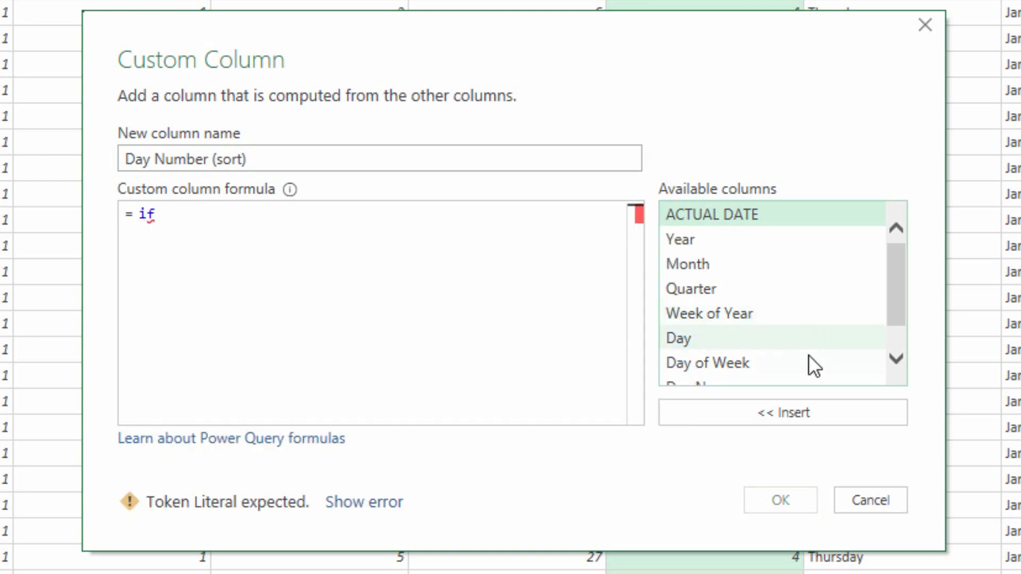
pyautogui.doubleClick(770, 359)
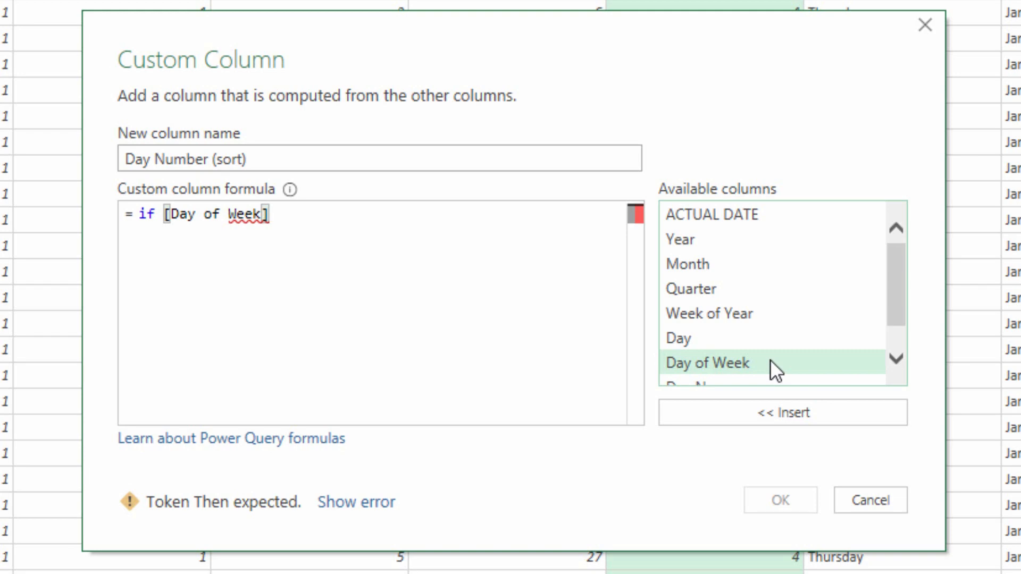
pyautogui.write('=0 then')
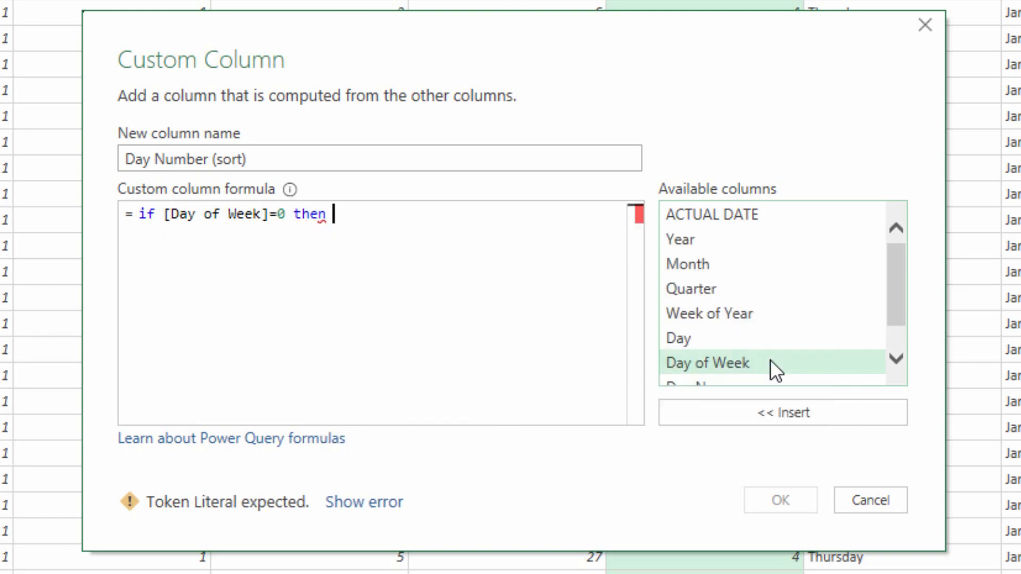
pyautogui.doubleClick(770, 359)
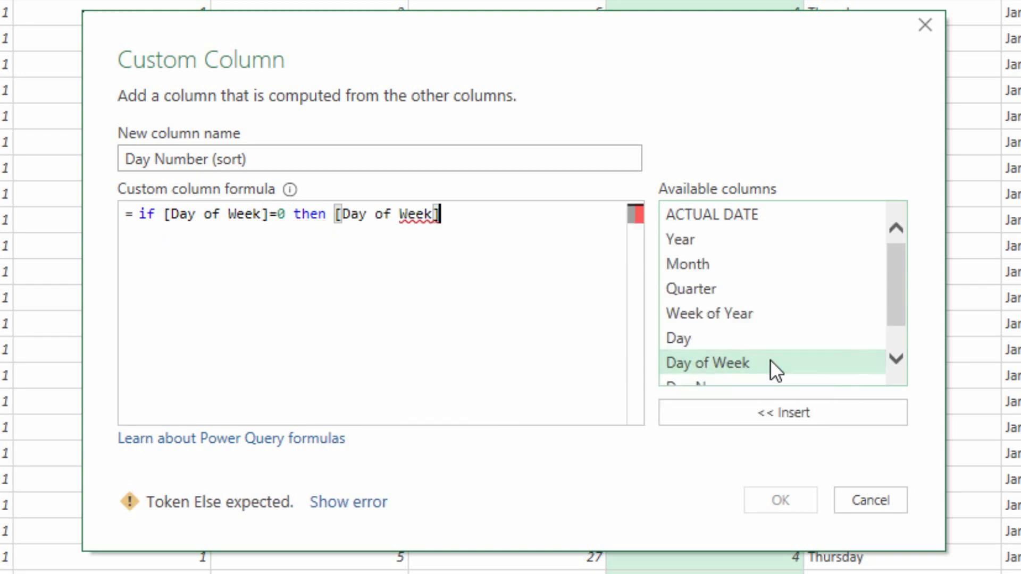
pyautogui.write('+7')
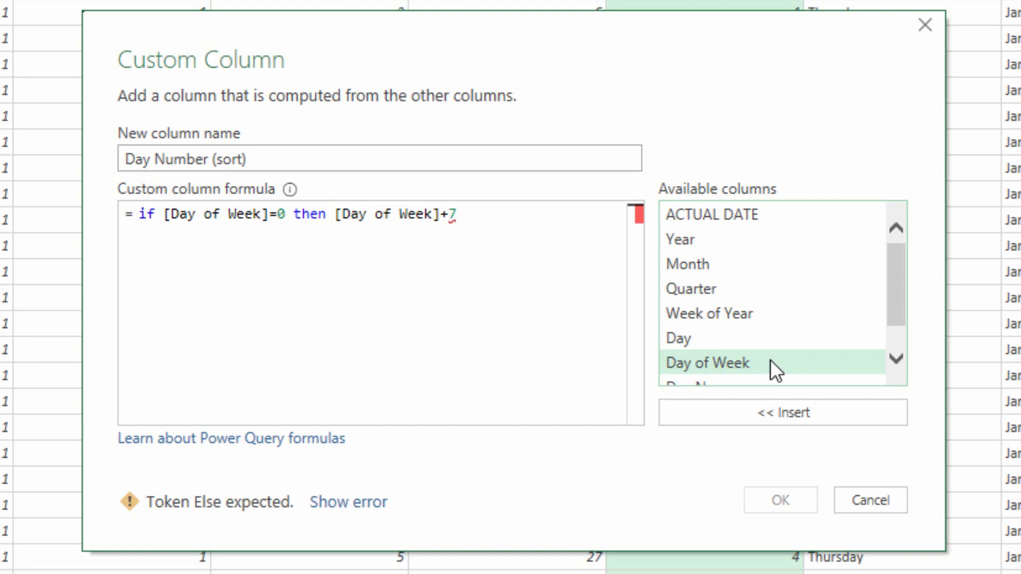
pyautogui.write(' else')
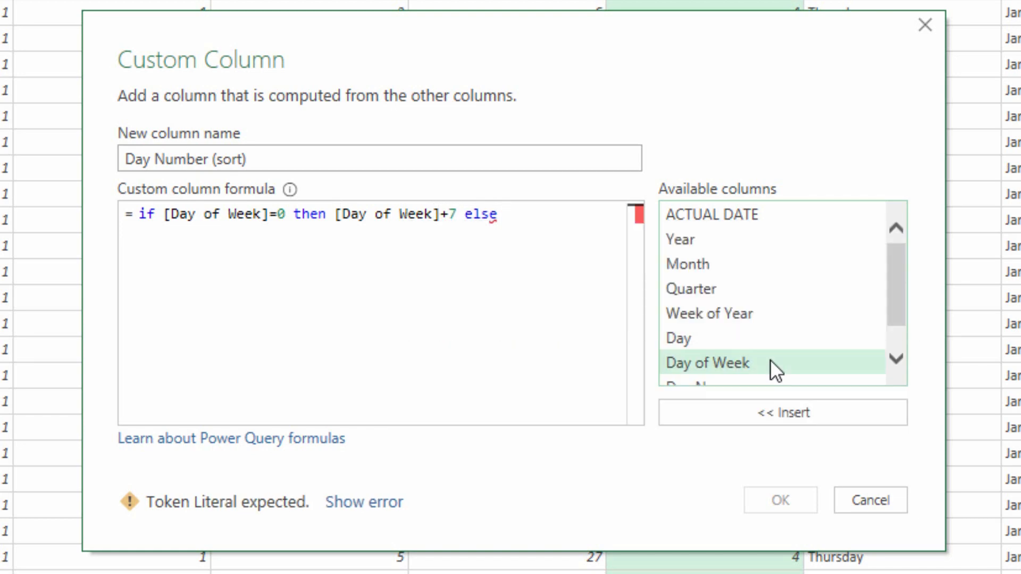
pyautogui.doubleClick(770, 360)
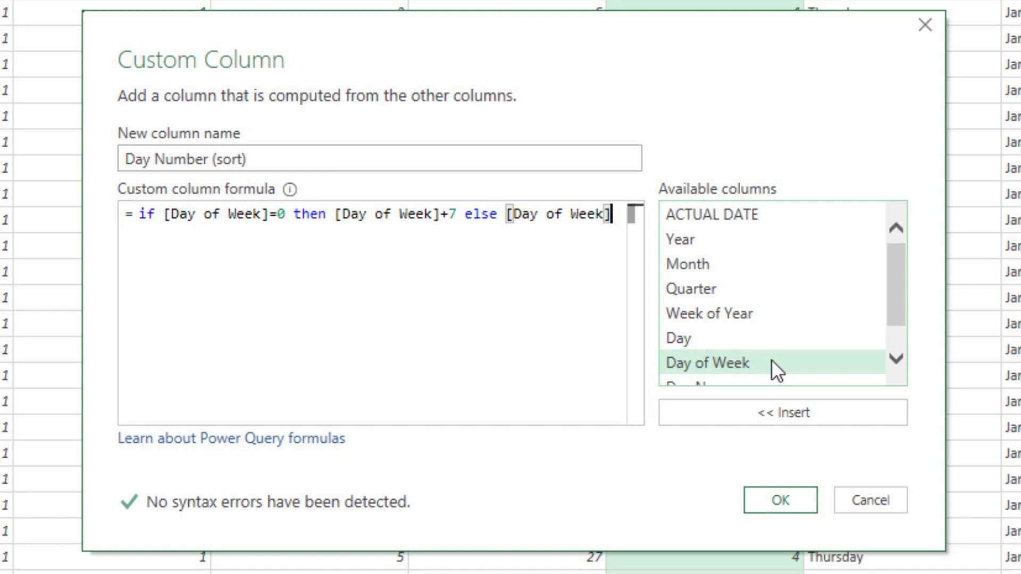
pyautogui.click(782, 502)
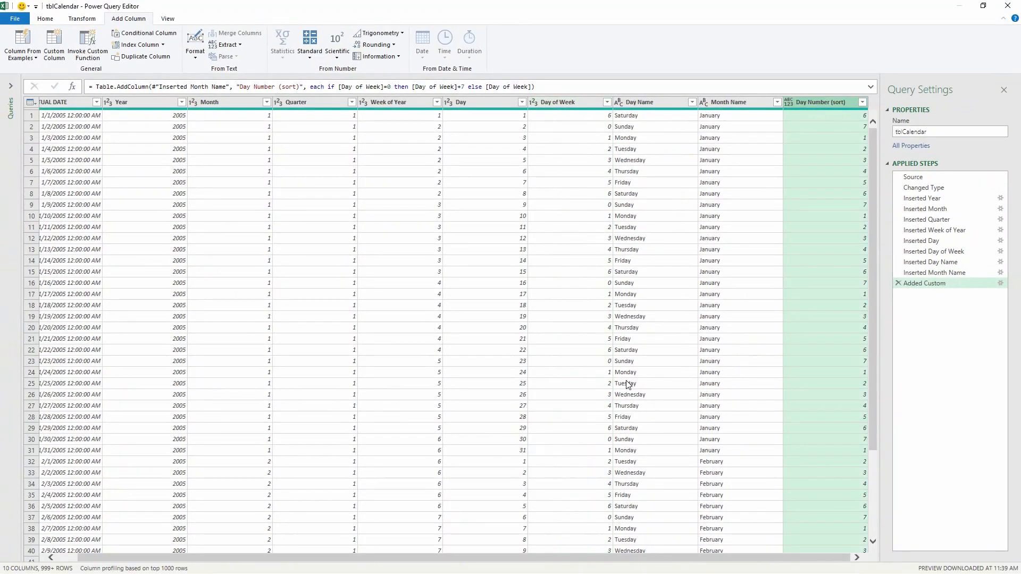
# Step: Change the Day Number (sort) column's data type to Whole Number and load the query back to the workbook
pyautogui.click(788, 103)
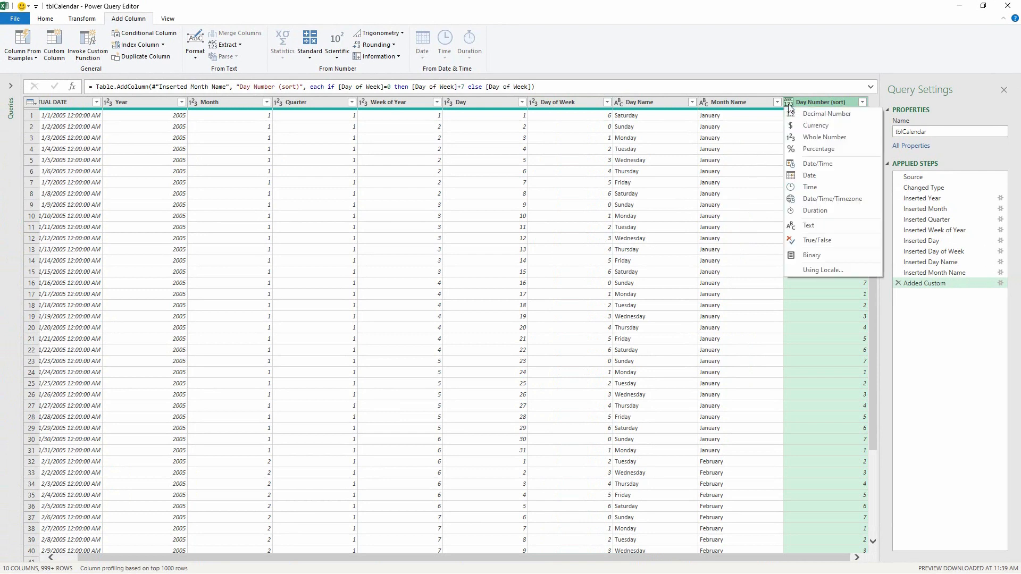
pyautogui.click(802, 138)
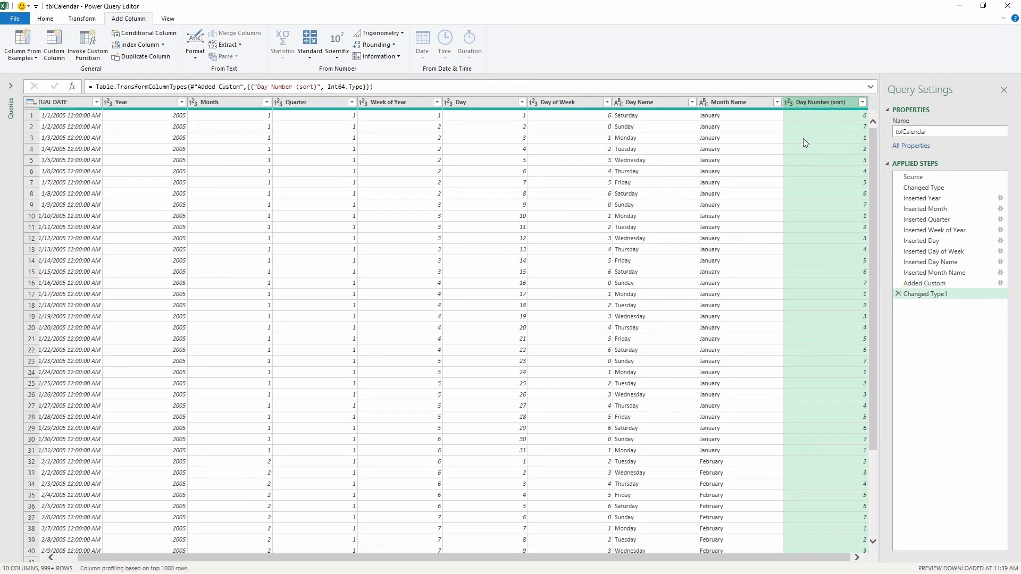
pyautogui.click(51, 20)
pyautogui.click(20, 37)
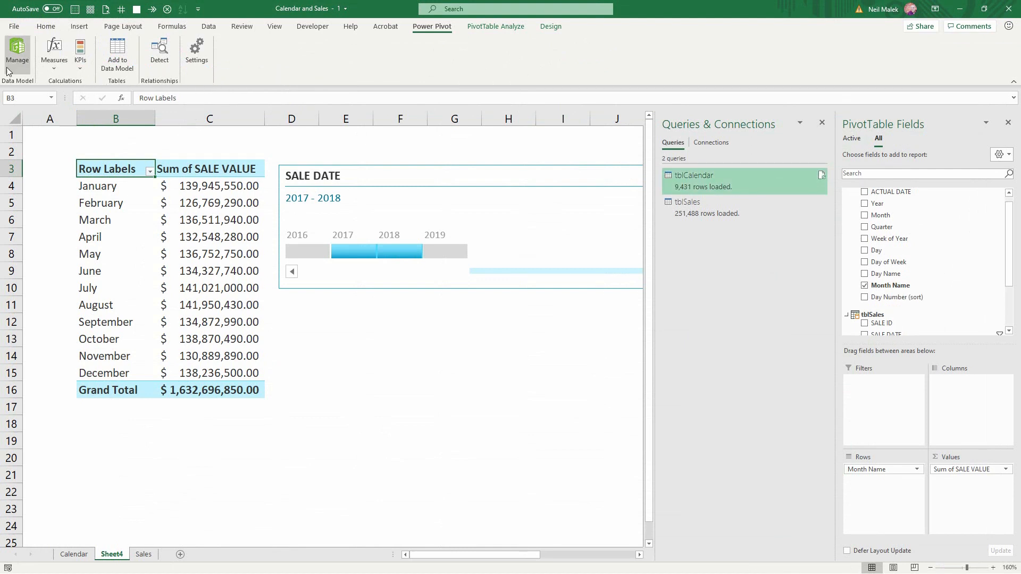
# Step: Open the Data Model in Power Pivot and sort tblCalendar's Day Name column by Day Number (sort)
pyautogui.click(17, 53)
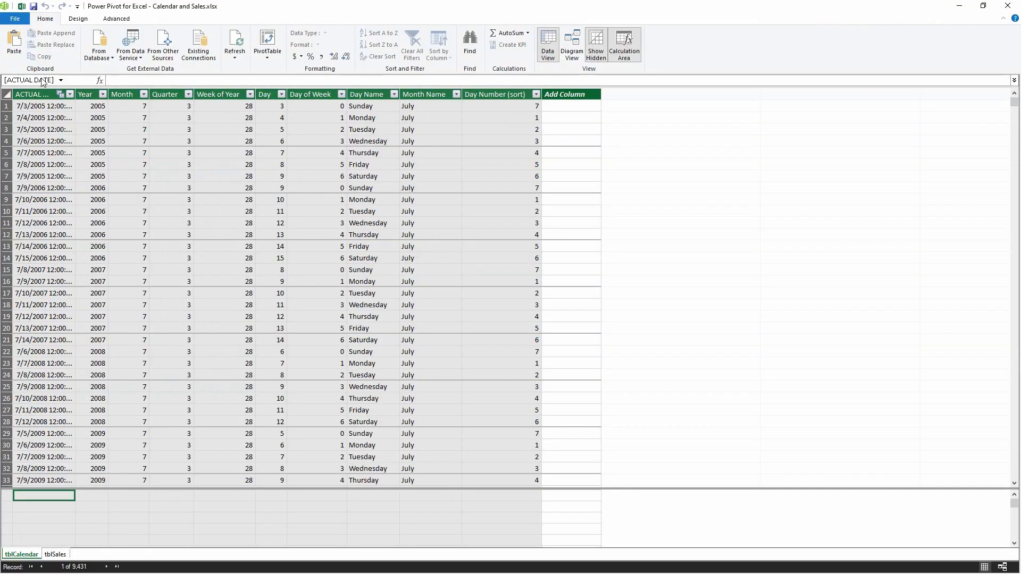
pyautogui.click(366, 94)
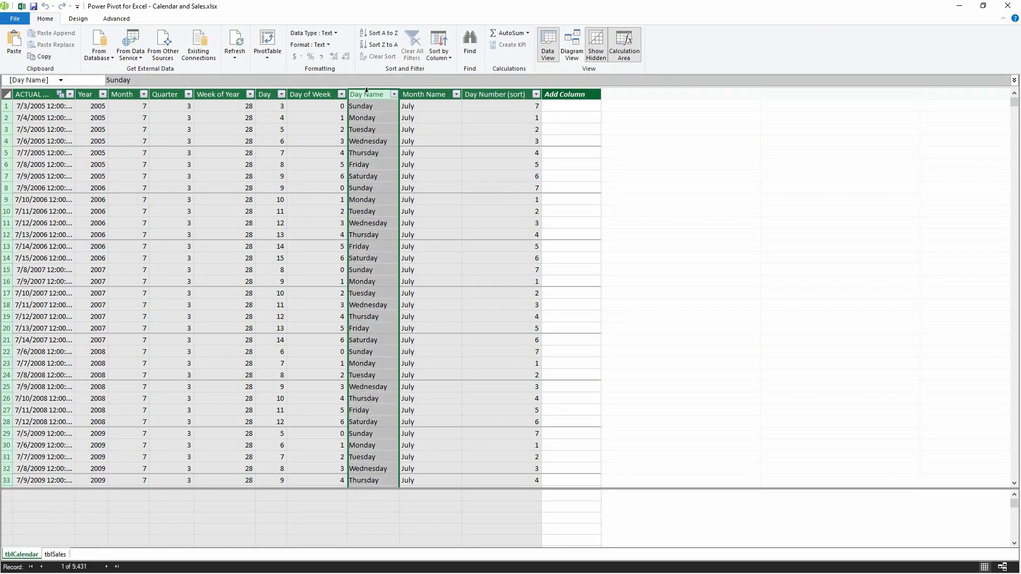
pyautogui.click(444, 59)
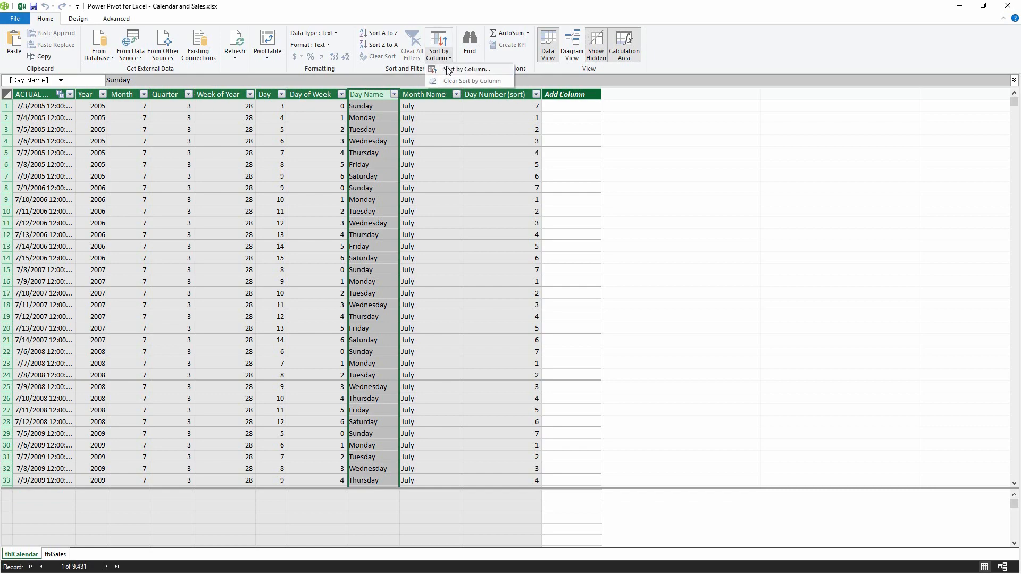
pyautogui.click(448, 70)
pyautogui.click(638, 306)
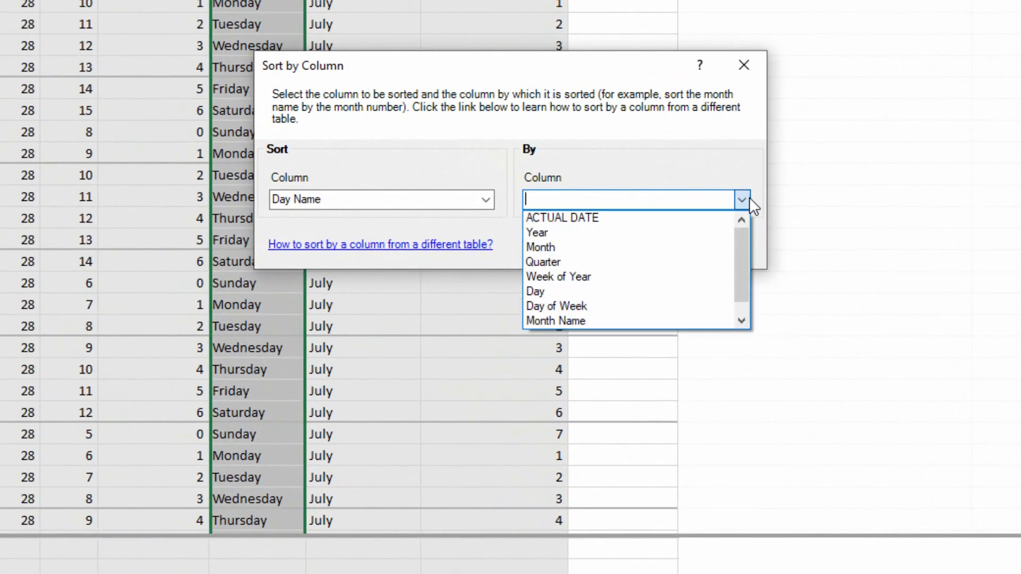
pyautogui.scroll(-1, 741, 285)
pyautogui.click(605, 318)
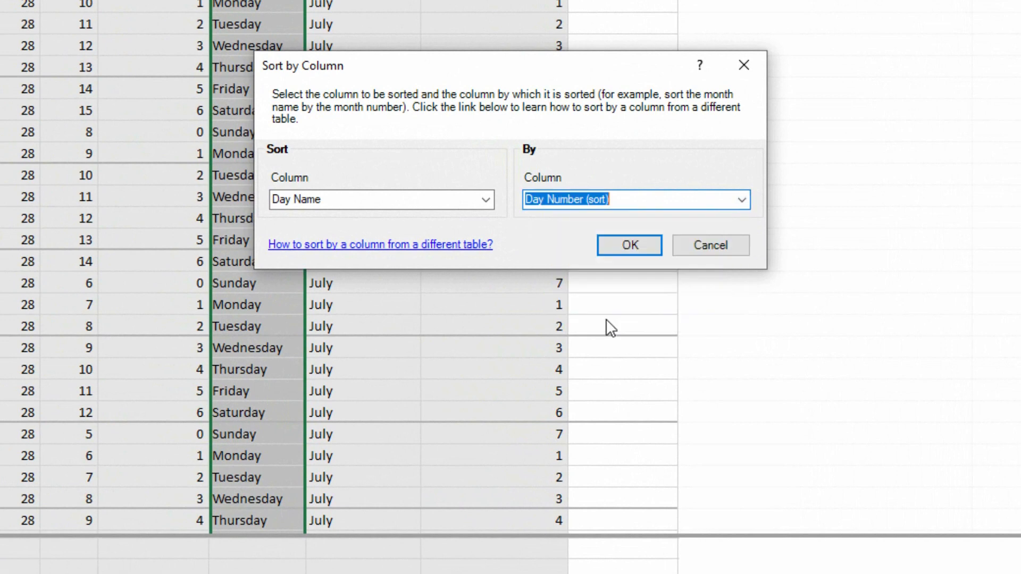
pyautogui.click(627, 250)
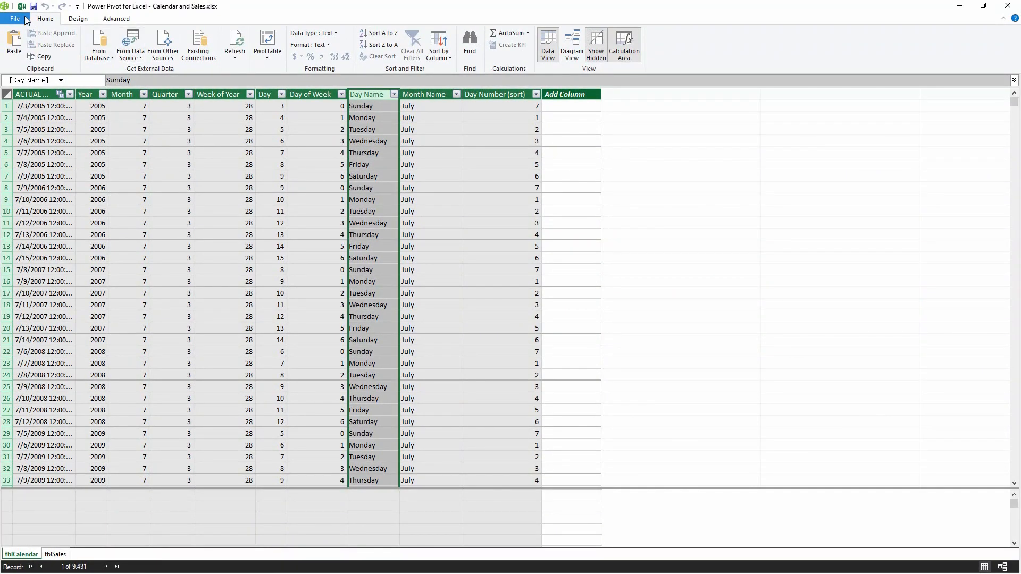
# Step: Switch back to the Excel workbook and replace Month Name with Day Name in the PivotTable rows
pyautogui.click(21, 7)
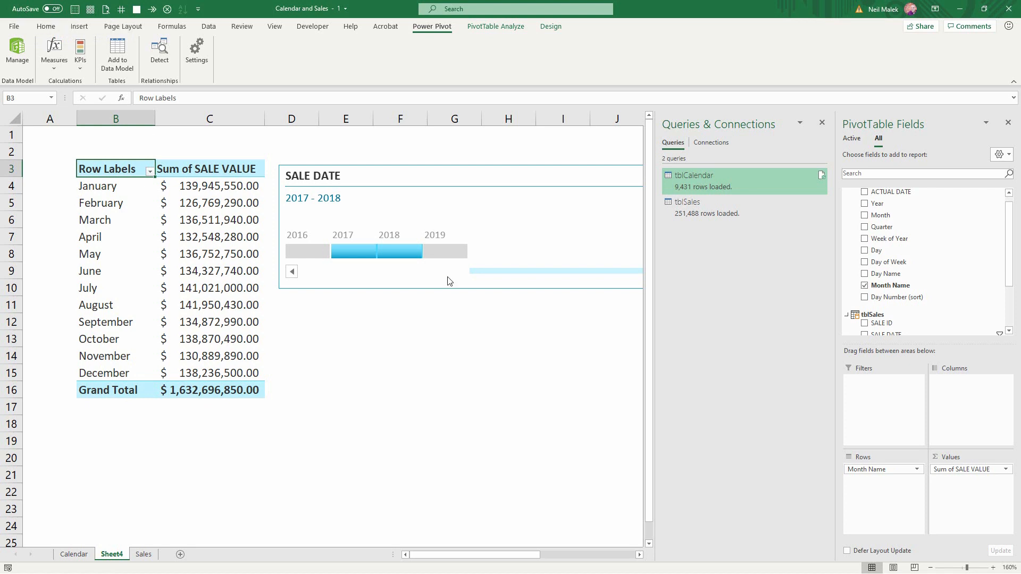
pyautogui.moveTo(867, 470); pyautogui.dragTo(895, 481)
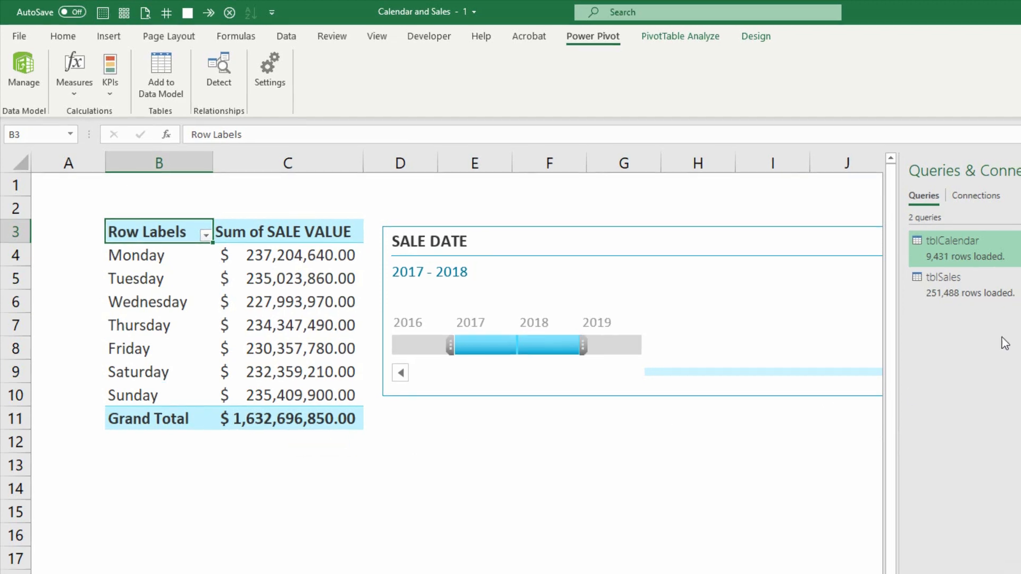
# Step: Open the tblCalendar query in the Power Query Editor and move the Year column directly after Month Name
pyautogui.moveTo(983, 247)
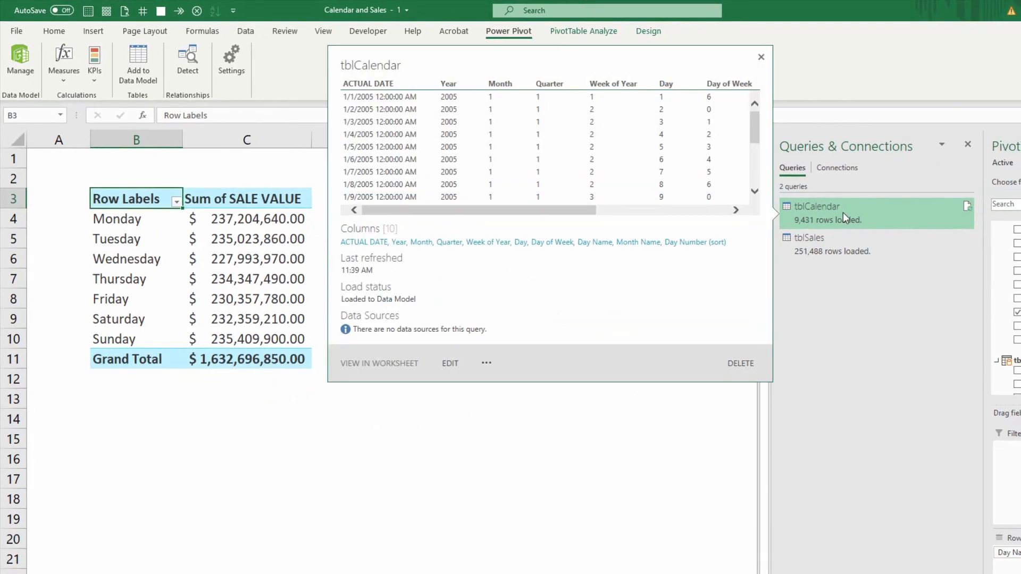
pyautogui.doubleClick(843, 213)
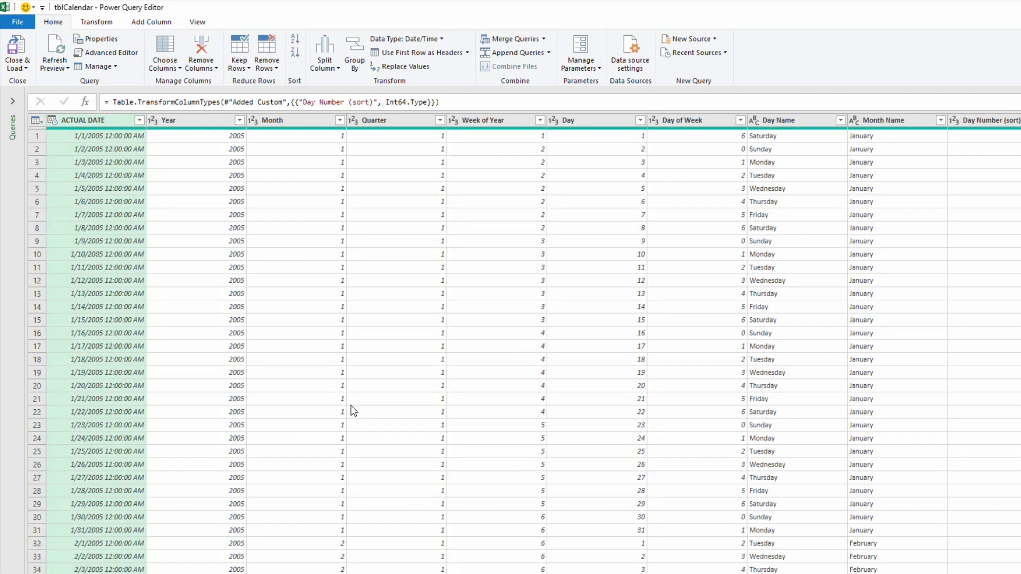
pyautogui.moveTo(201, 123); pyautogui.dragTo(950, 122)
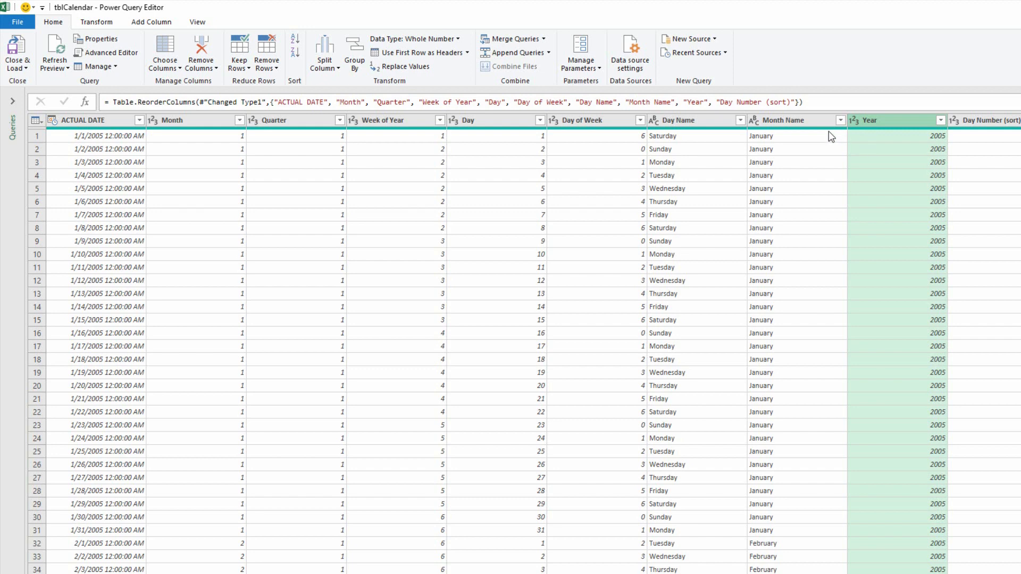
# Step: Add a column from examples, using "Jan 2005" for the first row and "Feb 2005" for the first February row
pyautogui.click(138, 24)
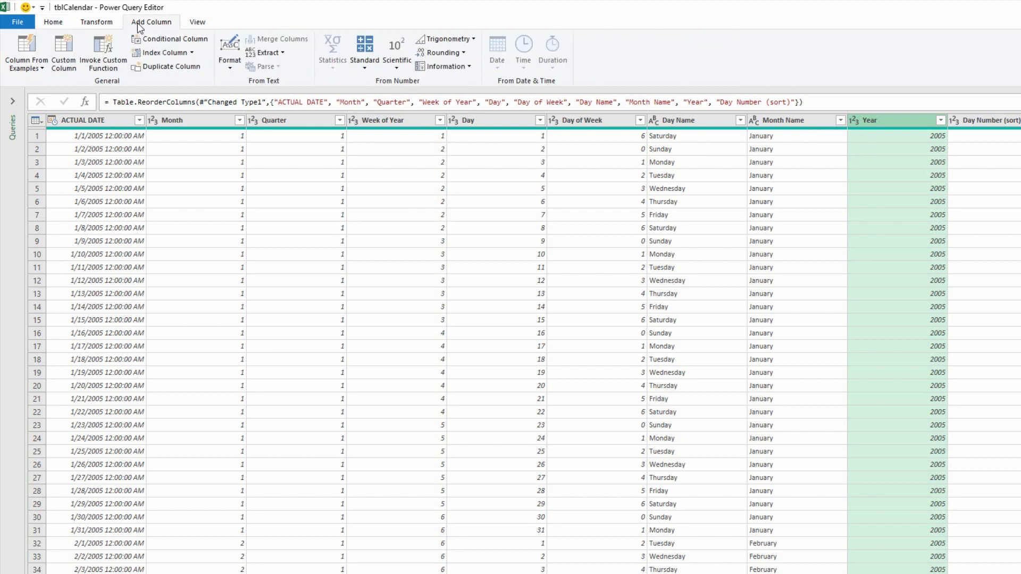
pyautogui.click(25, 48)
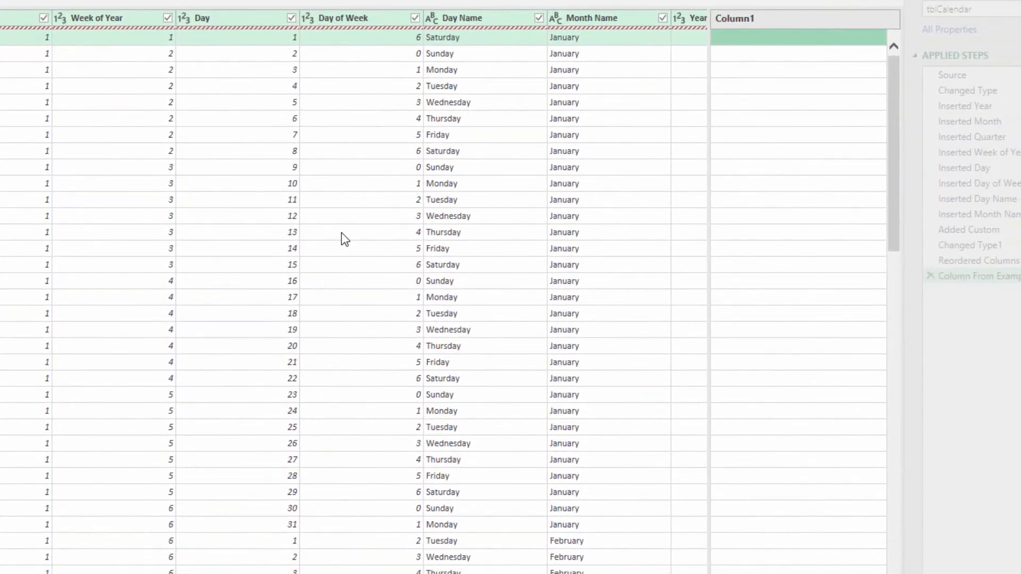
pyautogui.write('J')
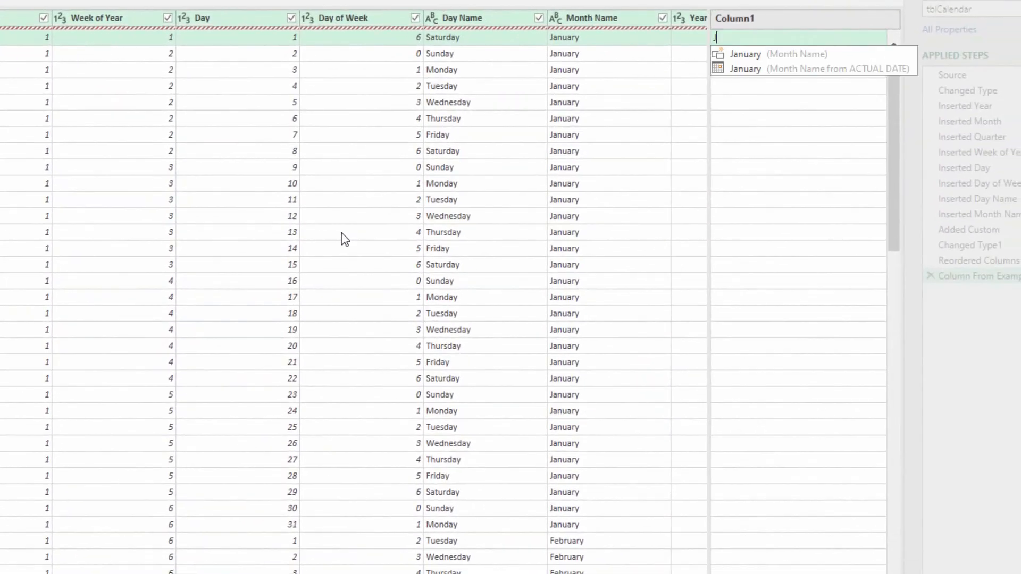
pyautogui.write('an 200')
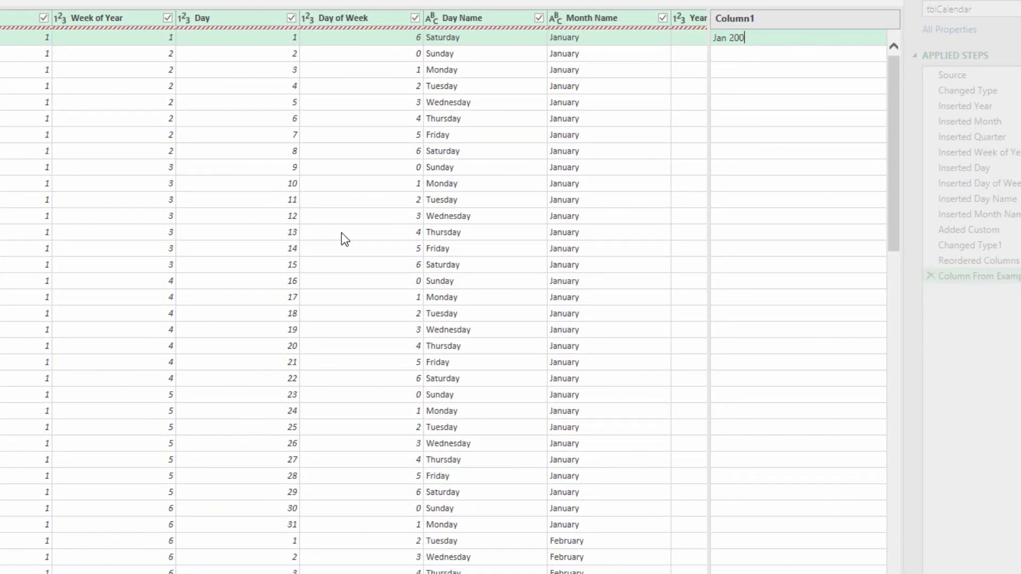
pyautogui.press('Return')
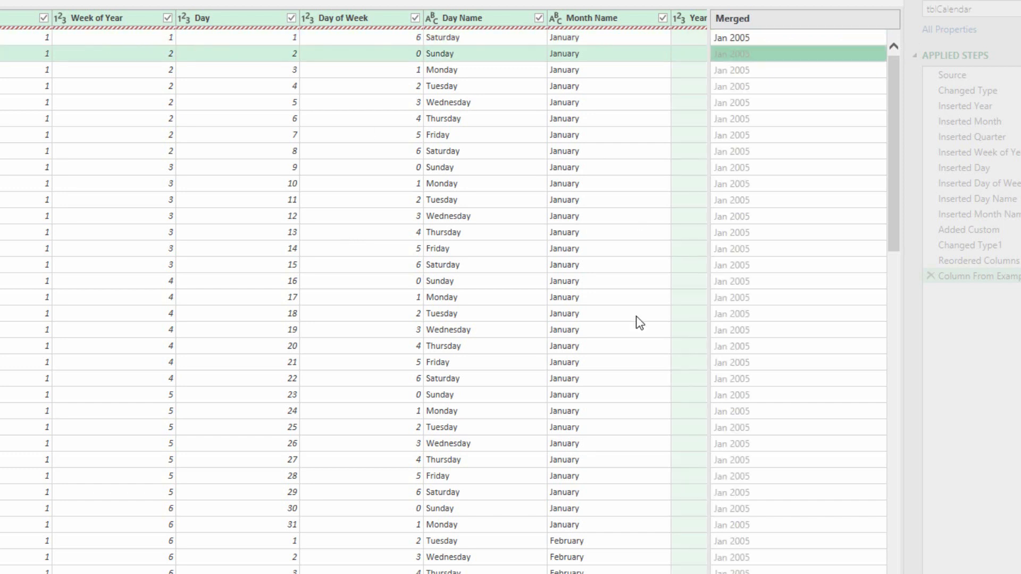
pyautogui.click(723, 545)
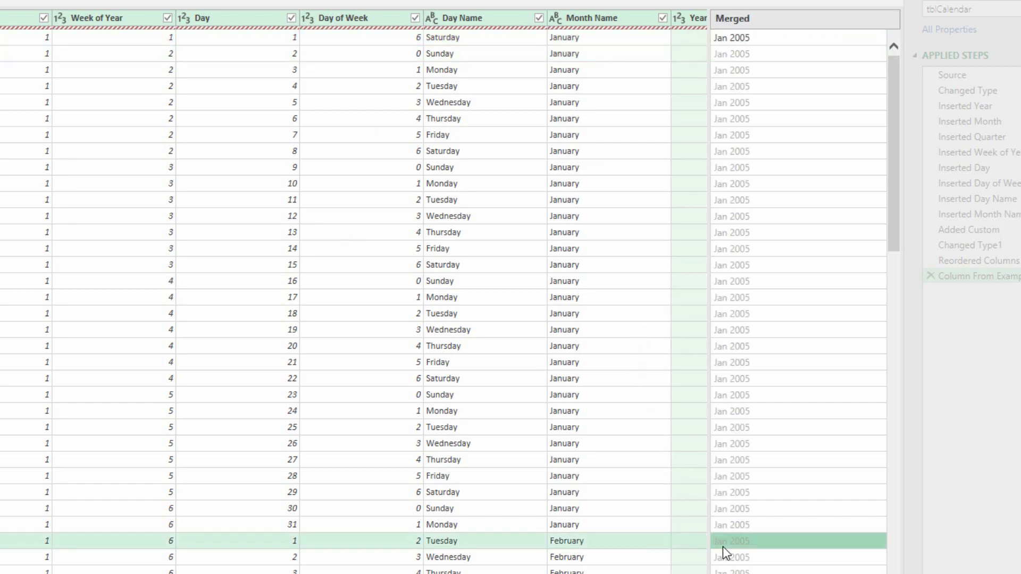
pyautogui.write('Feb 200')
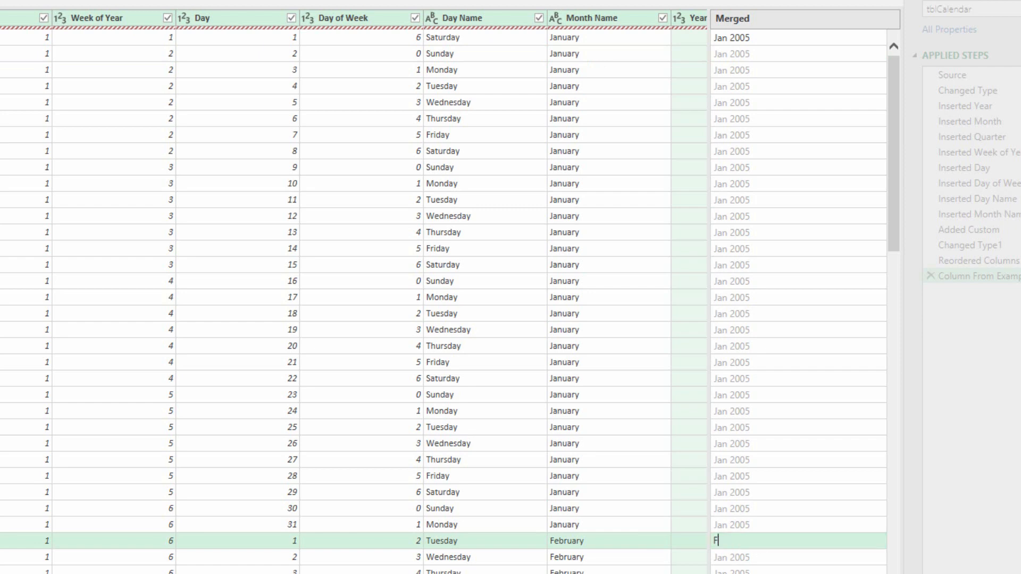
pyautogui.write('5')
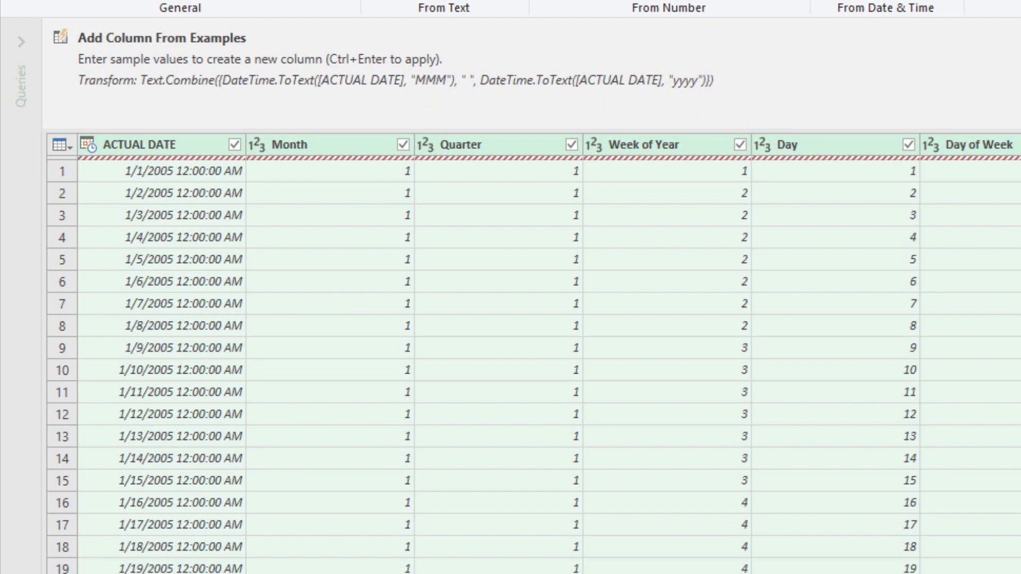
pyautogui.hotkey('ctrl', 'Return')
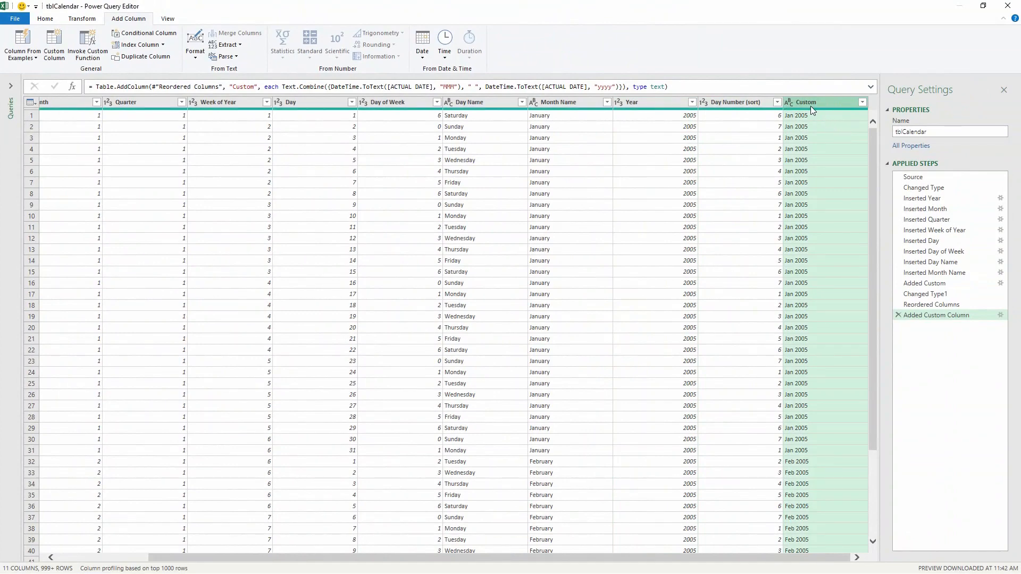
# Step: Rename the new Custom column "Month-Year" and load the query back to the workbook
pyautogui.doubleClick(809, 103)
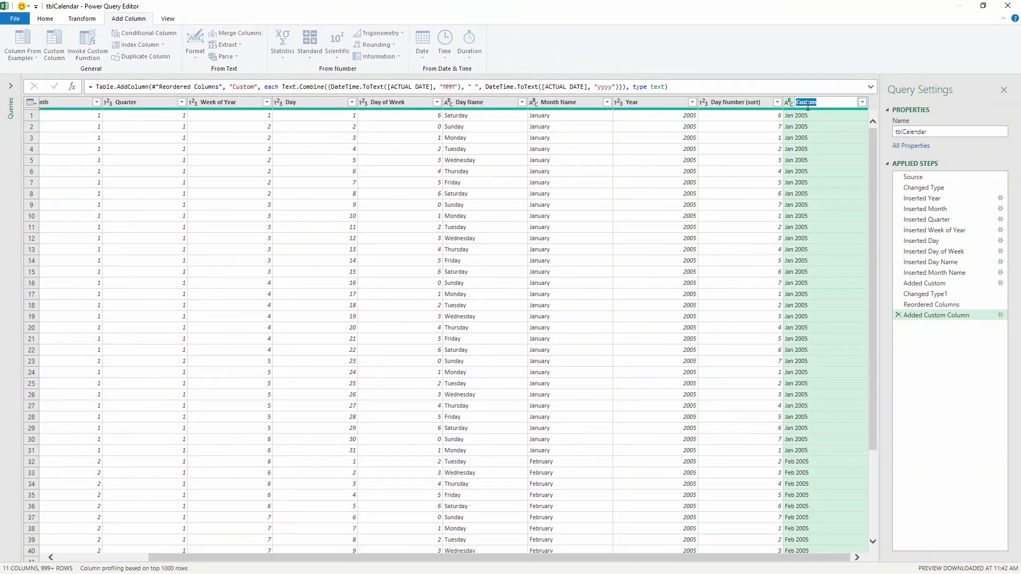
pyautogui.write('Month-Year')
pyautogui.press('Return')
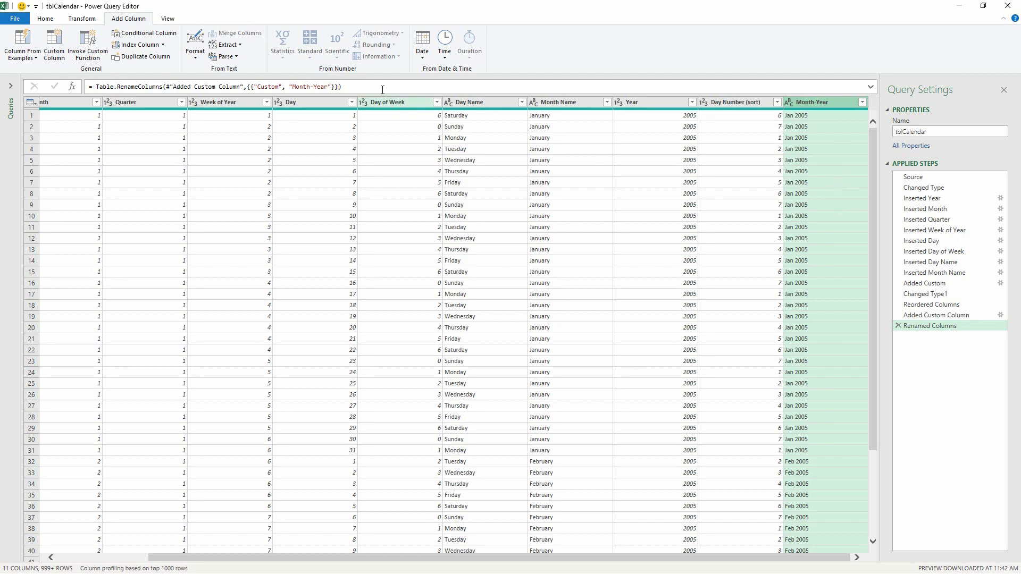
pyautogui.click(41, 20)
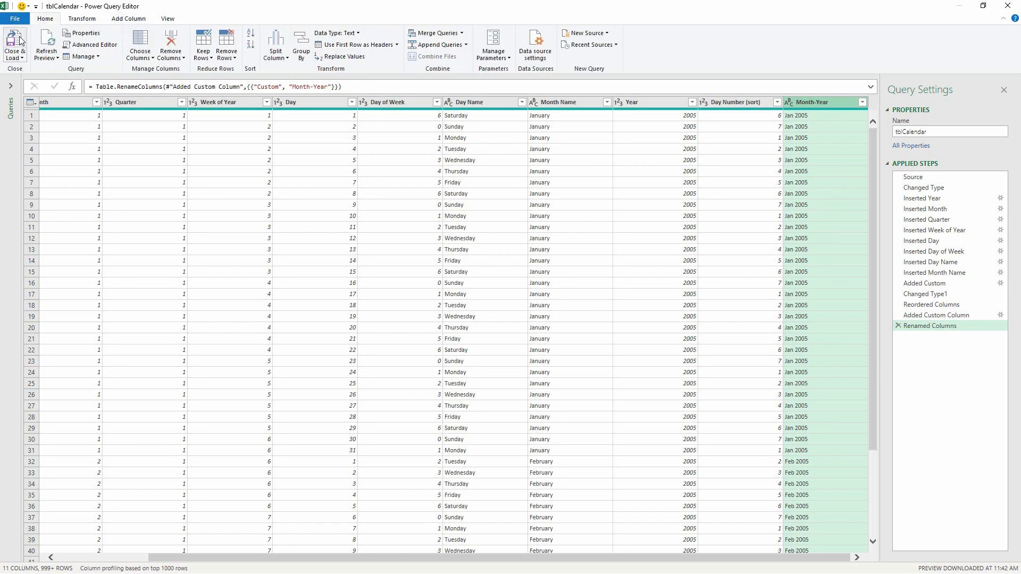
pyautogui.click(20, 40)
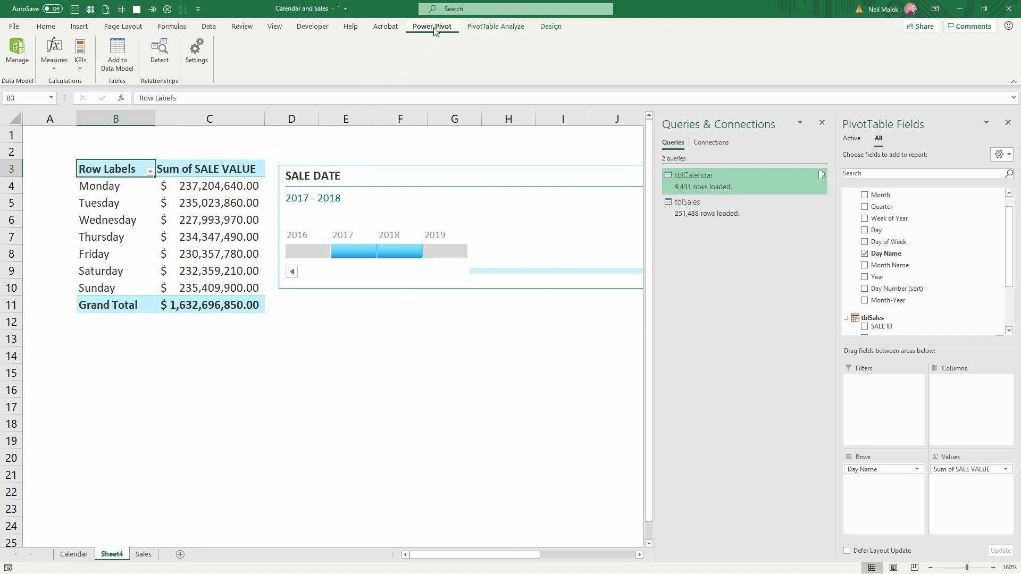
# Step: Open the Data Model in Power Pivot and try to sort the Month-Year column by ACTUAL DATE
pyautogui.click(17, 62)
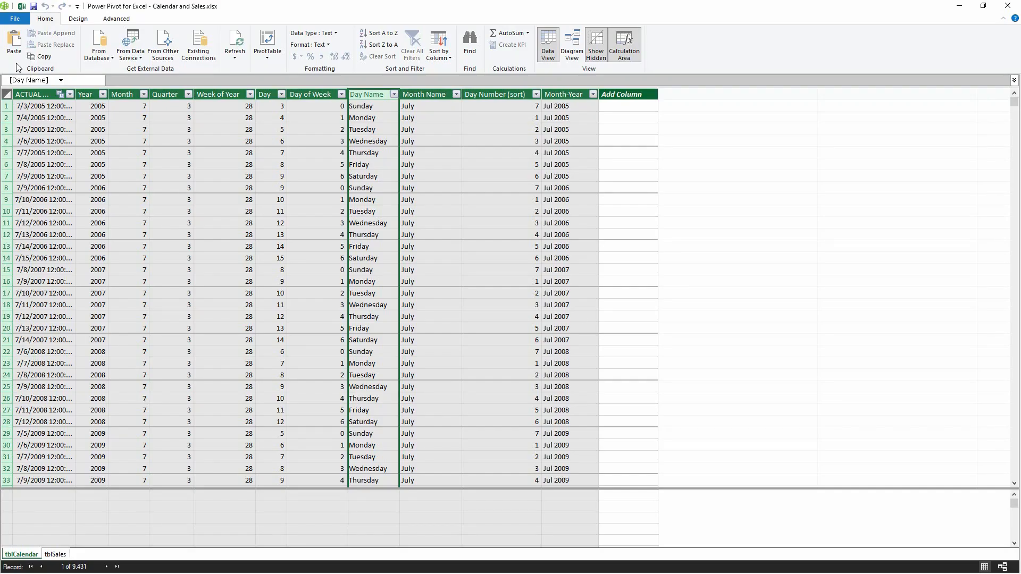
pyautogui.click(564, 94)
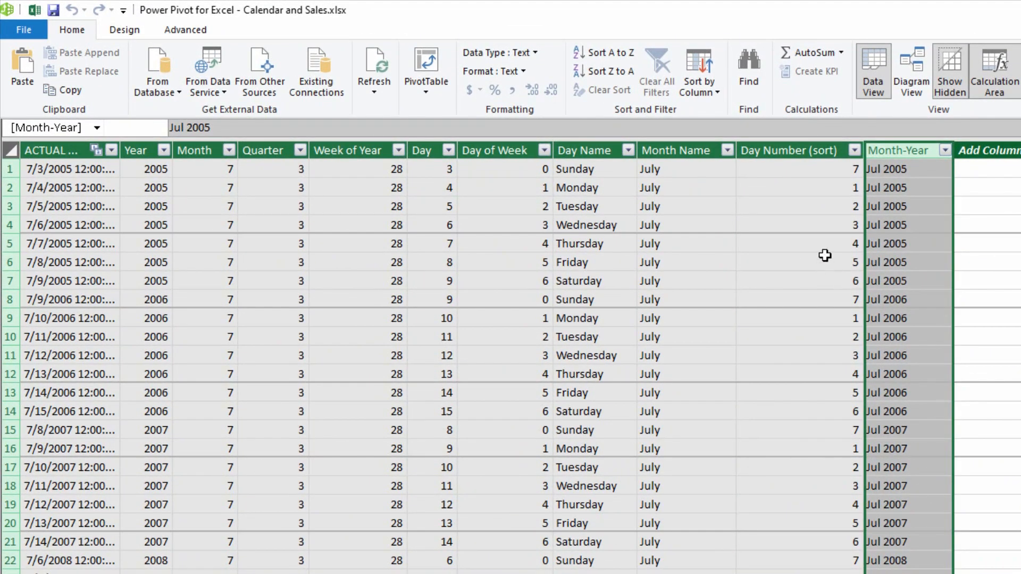
pyautogui.click(713, 62)
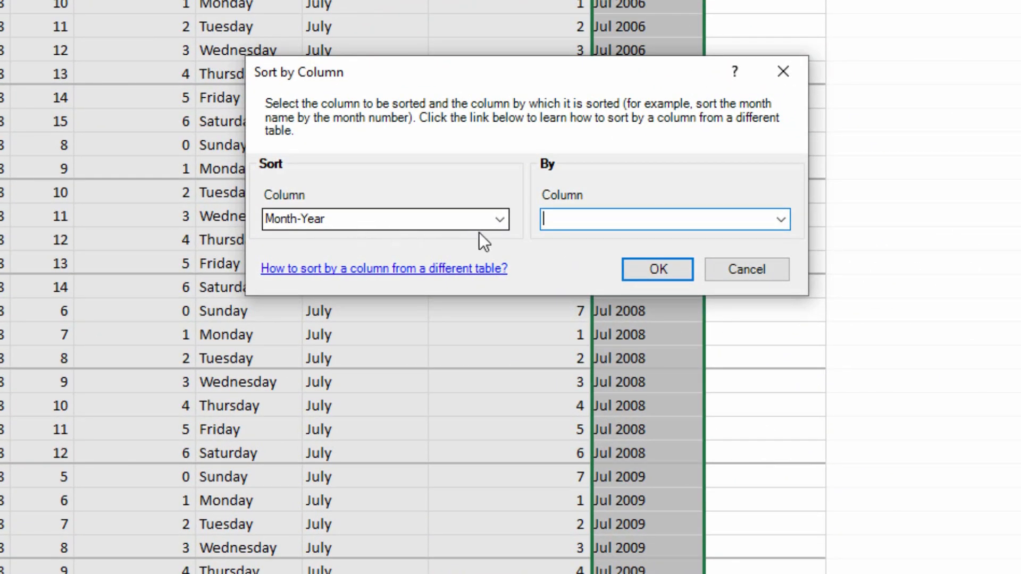
pyautogui.click(790, 216)
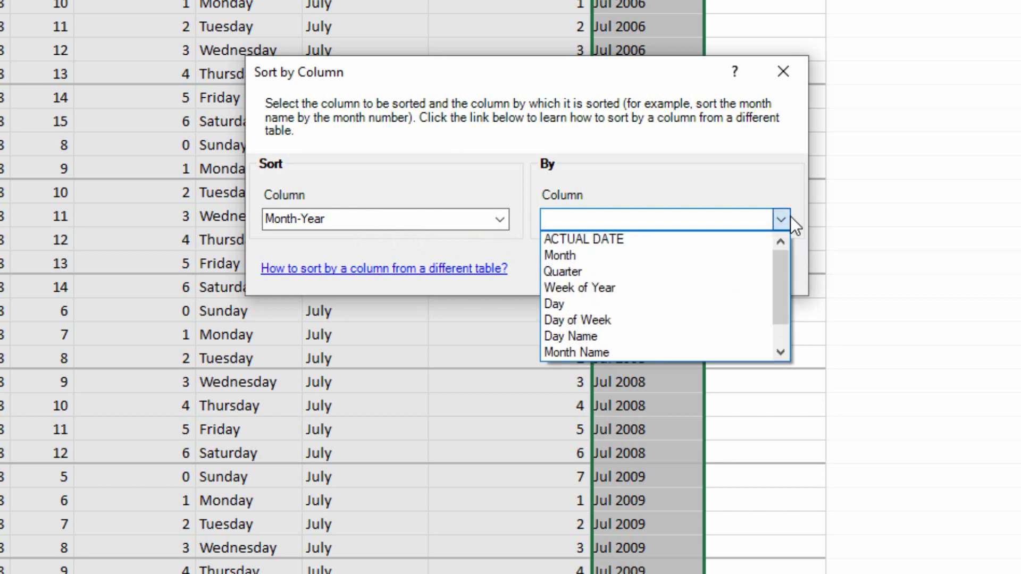
pyautogui.click(676, 240)
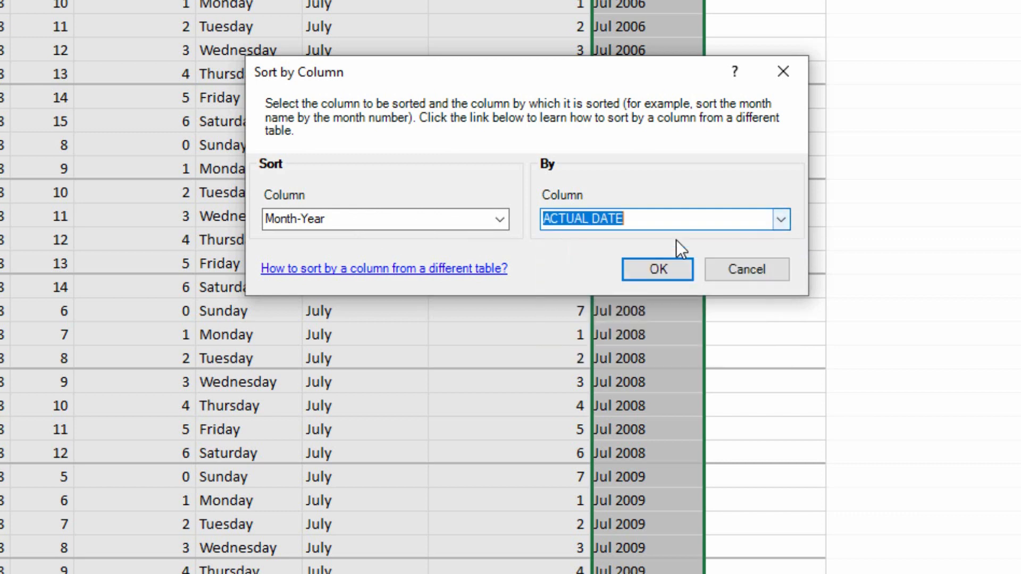
pyautogui.click(650, 278)
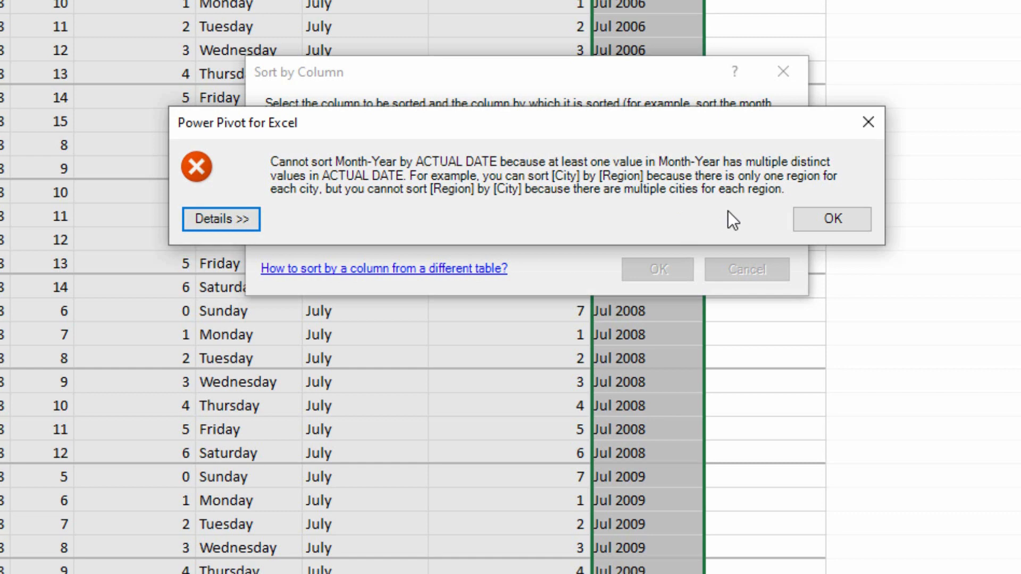
pyautogui.click(817, 219)
pyautogui.click(780, 272)
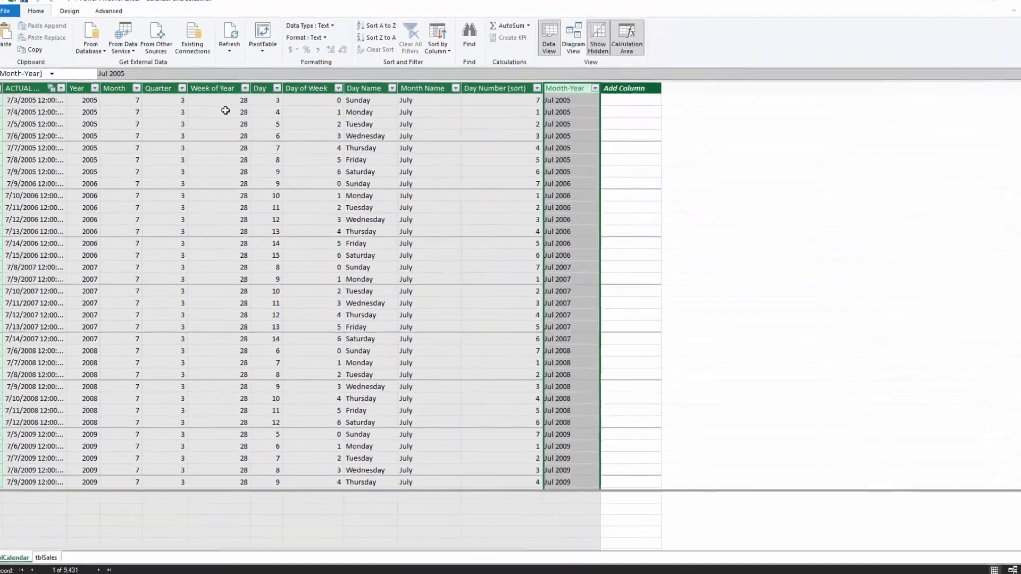
# Step: Return to the Excel workbook, reopen the tblCalendar query in the Power Query Editor and review its columns
pyautogui.click(17, 7)
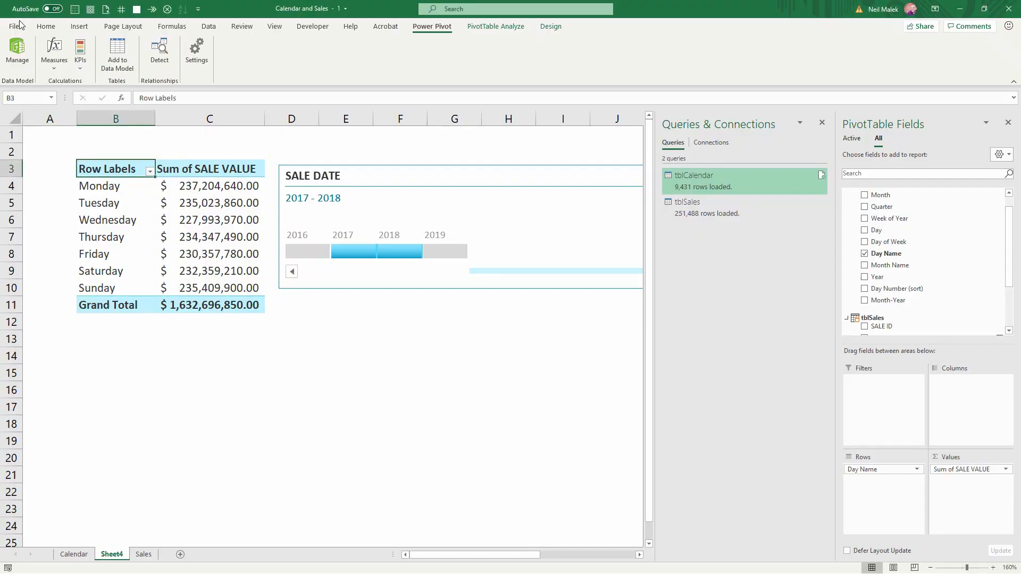
pyautogui.doubleClick(729, 181)
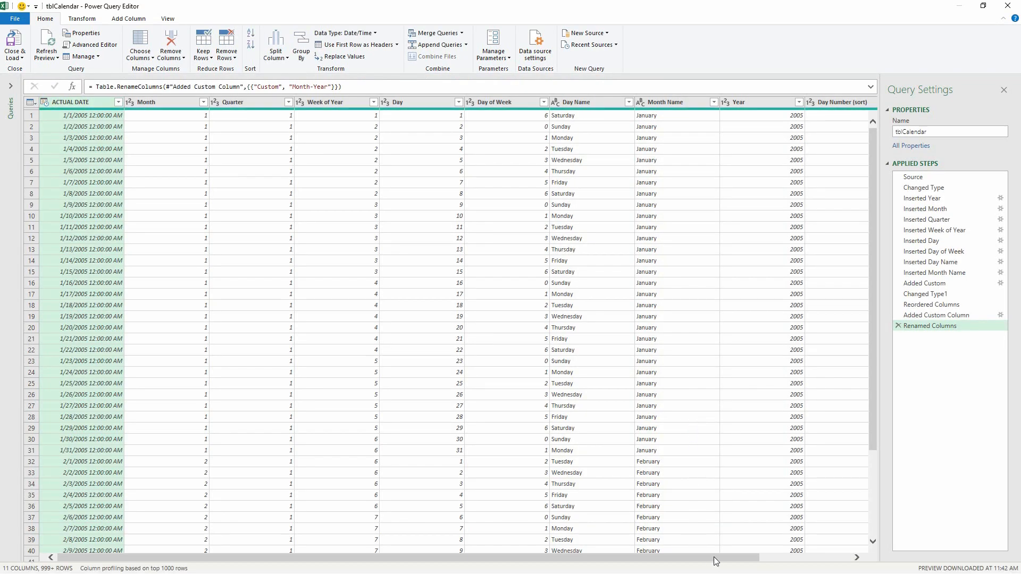
pyautogui.moveTo(715, 559); pyautogui.dragTo(847, 557)
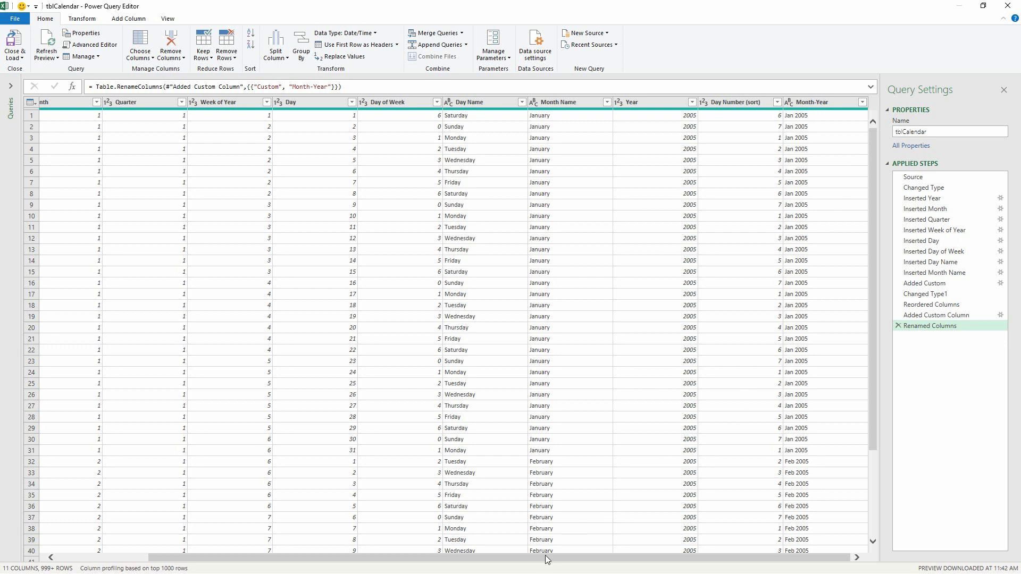
pyautogui.moveTo(547, 558); pyautogui.dragTo(435, 558)
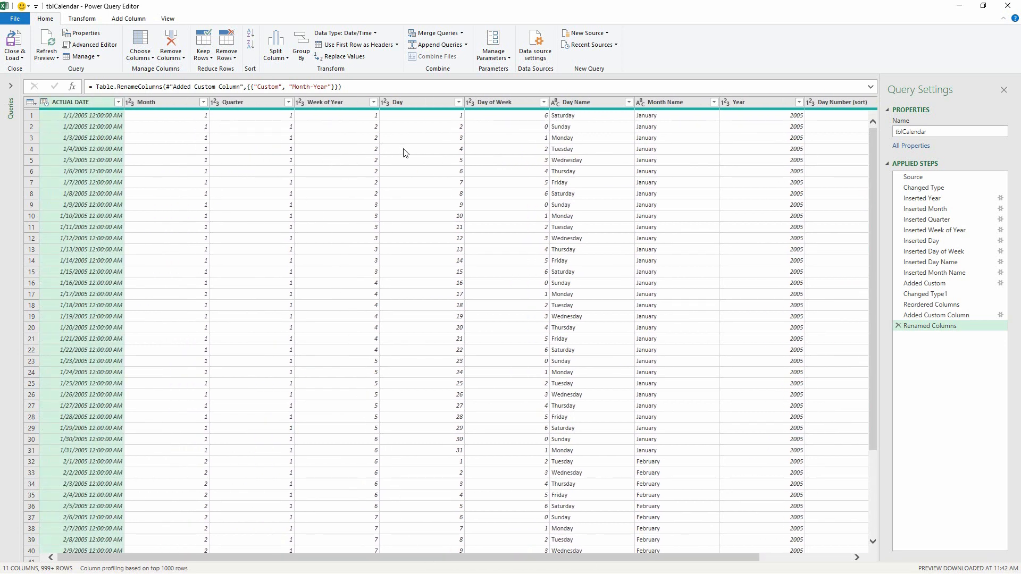
# Step: Move the Month column so that it sits directly before the Year column in the tblCalendar query
pyautogui.click(776, 104)
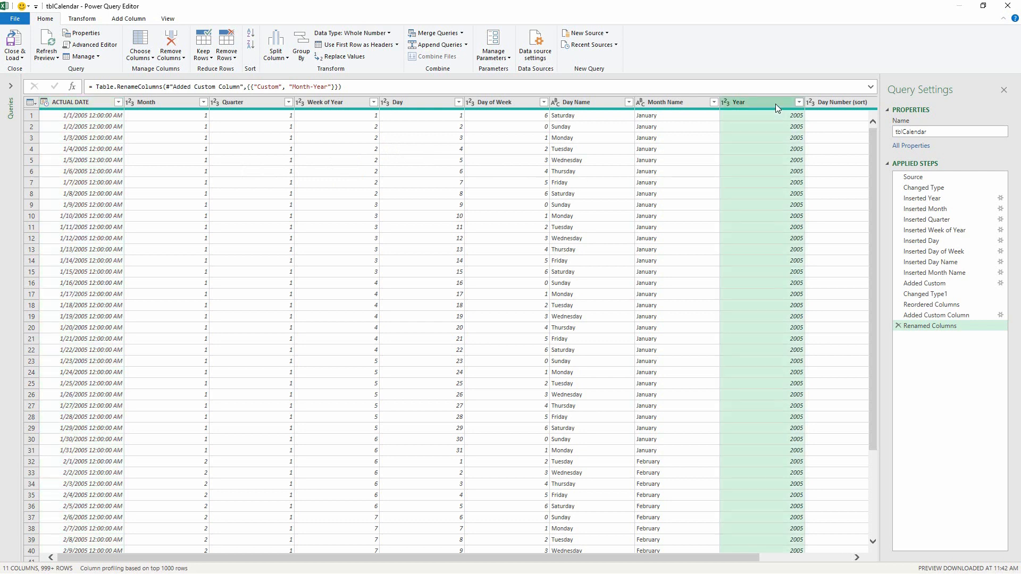
pyautogui.click(170, 103)
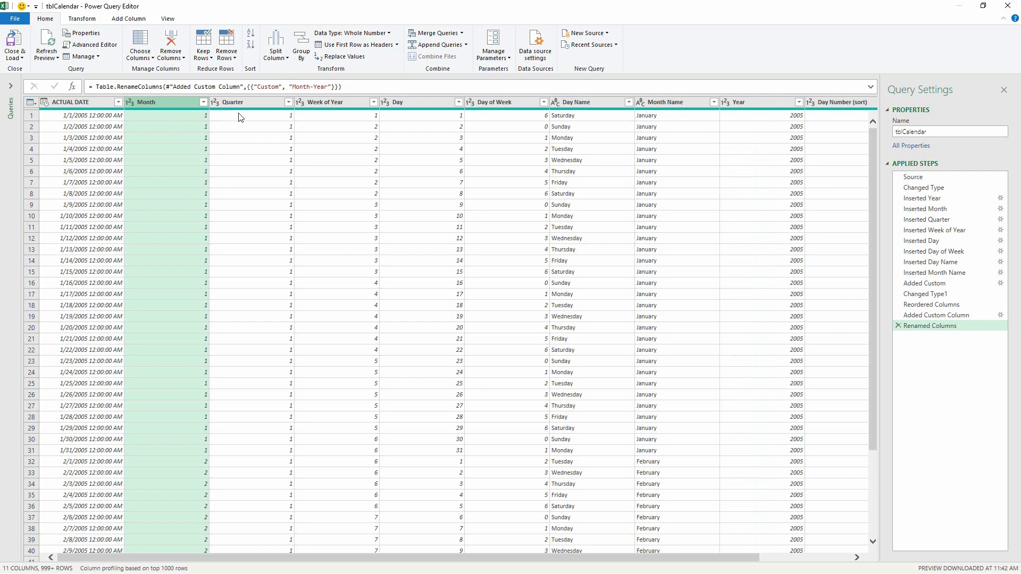
pyautogui.click(763, 108)
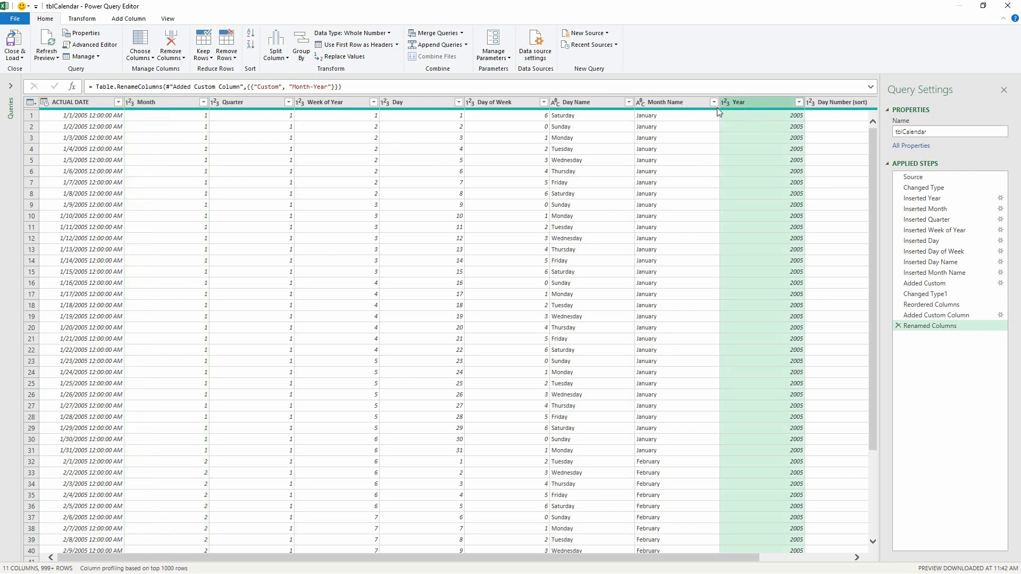
pyautogui.click(177, 105)
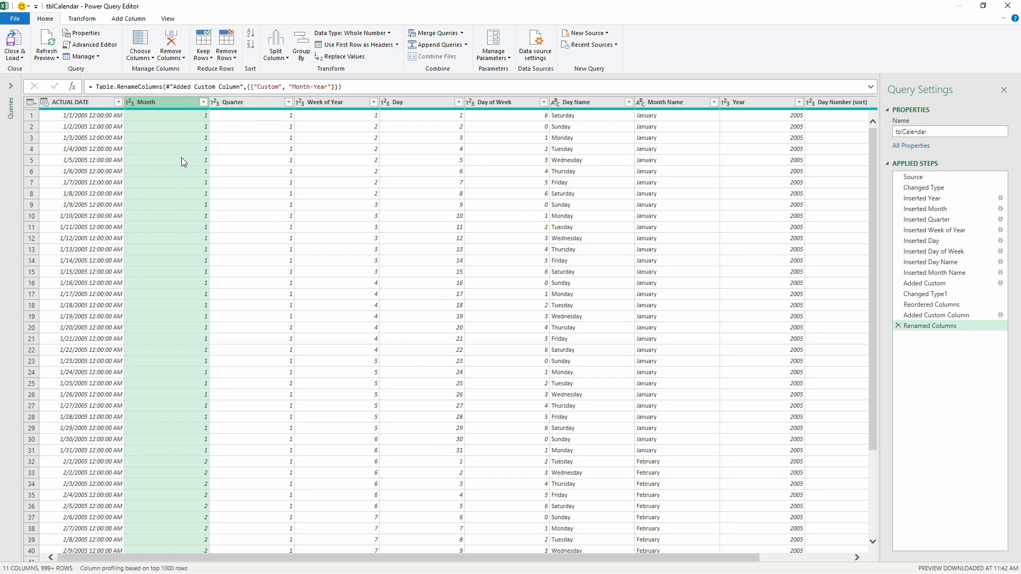
pyautogui.moveTo(164, 110); pyautogui.dragTo(777, 146)
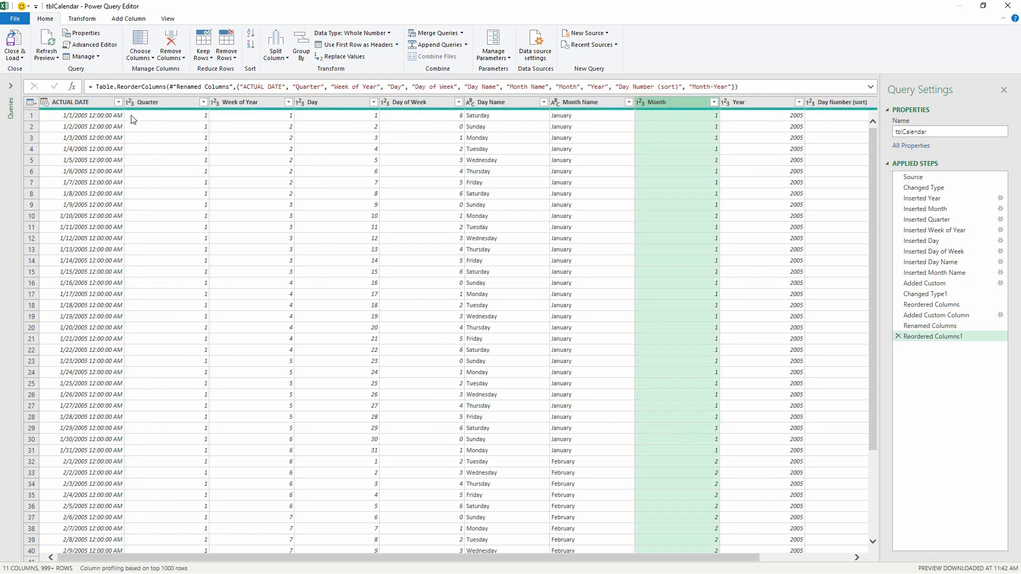
# Step: Add a custom column named "YearMonth Sort" with the formula [Year]*100+[Month]
pyautogui.click(128, 20)
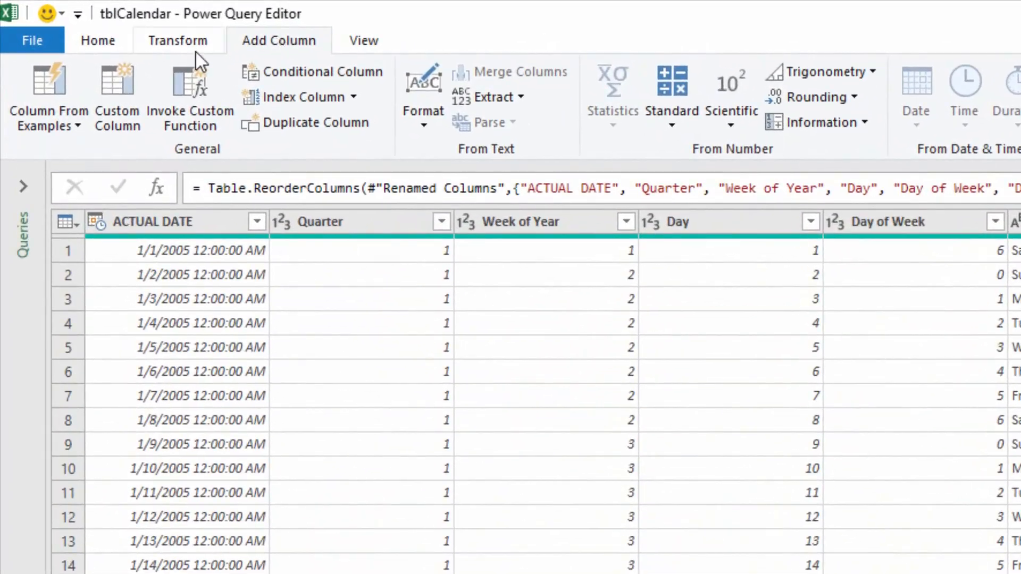
pyautogui.click(116, 85)
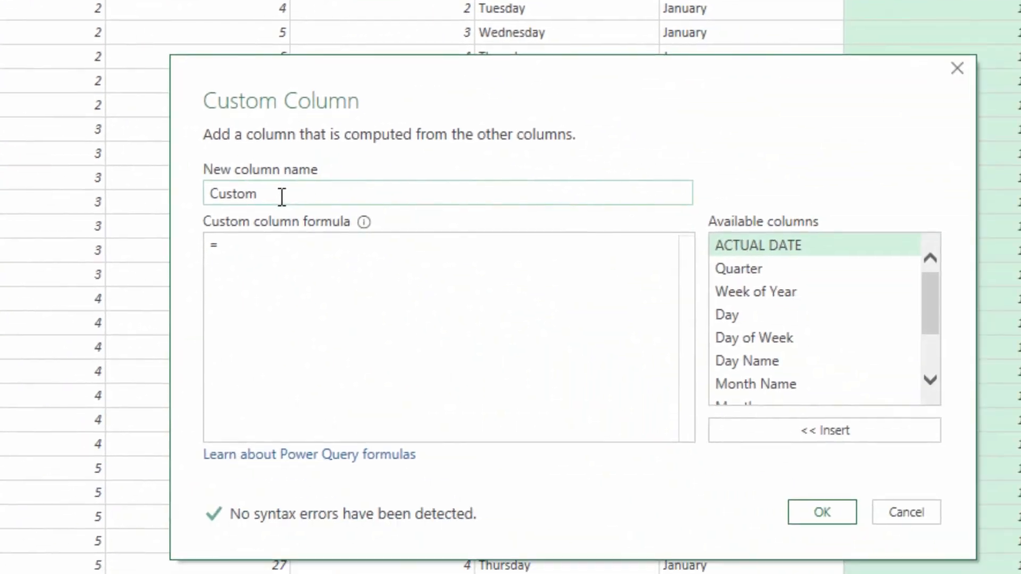
pyautogui.write('Ye')
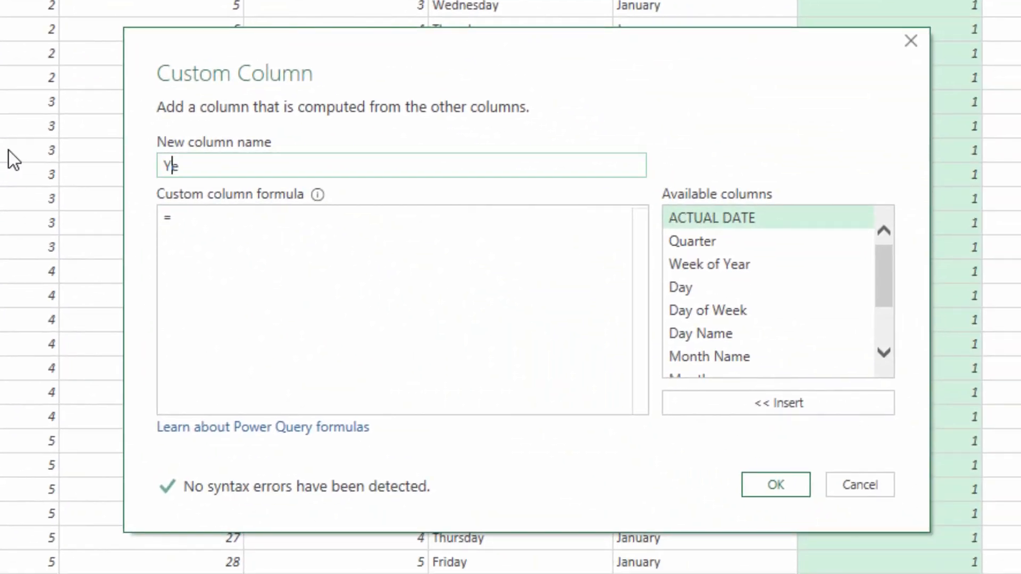
pyautogui.write('arMonth Sort')
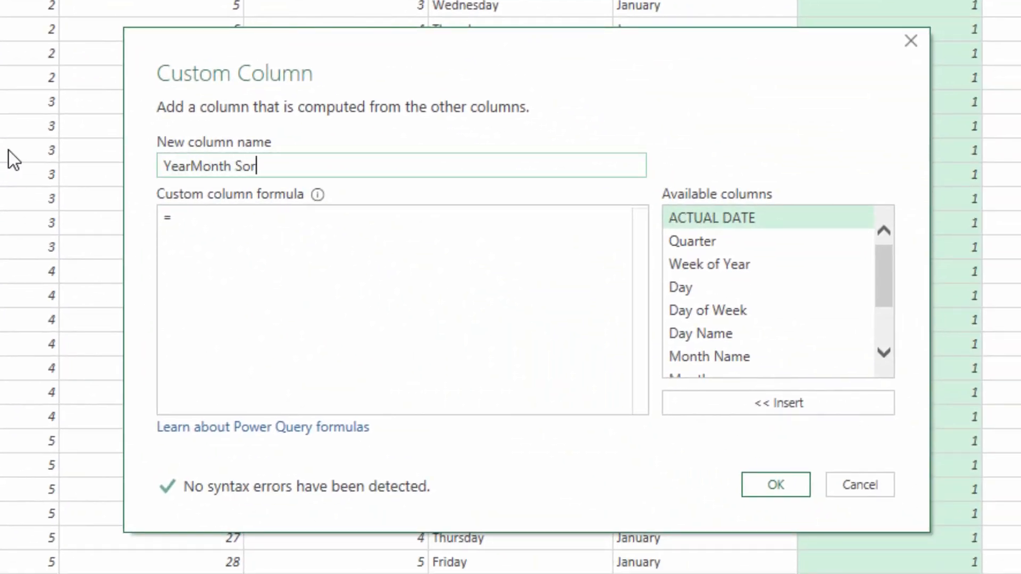
pyautogui.click(221, 224)
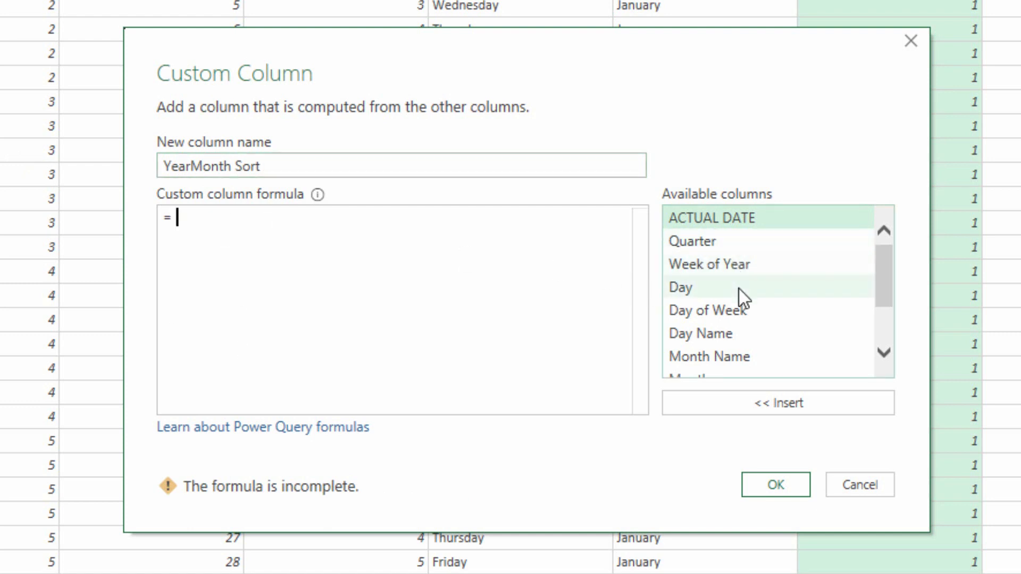
pyautogui.scroll(-2, 889, 342)
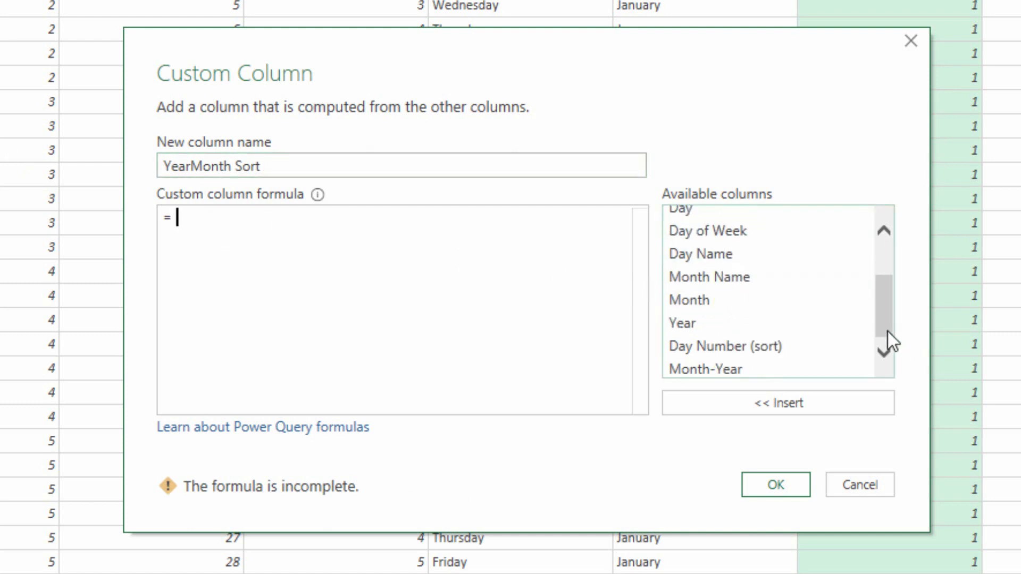
pyautogui.doubleClick(758, 321)
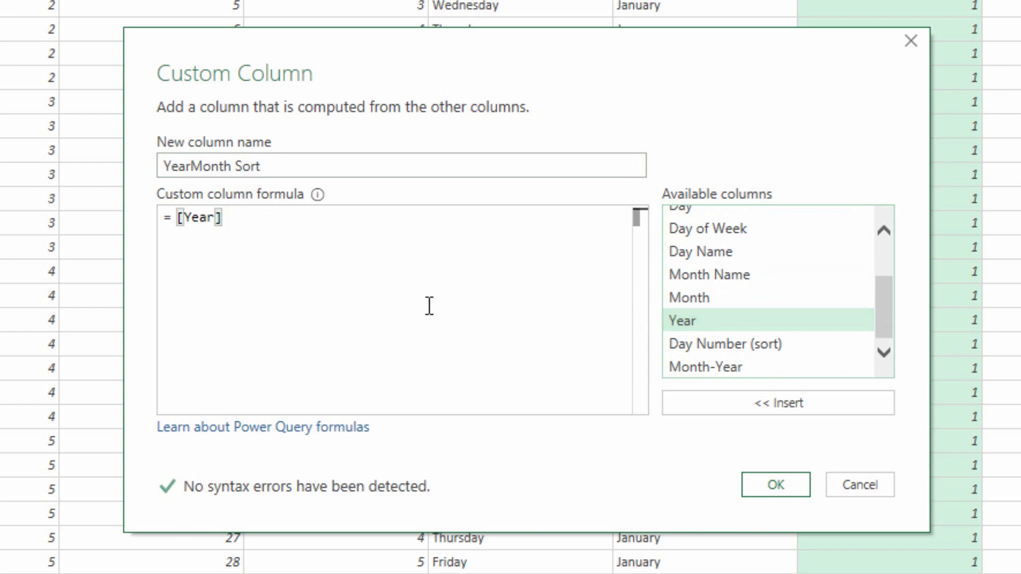
pyautogui.write('*')
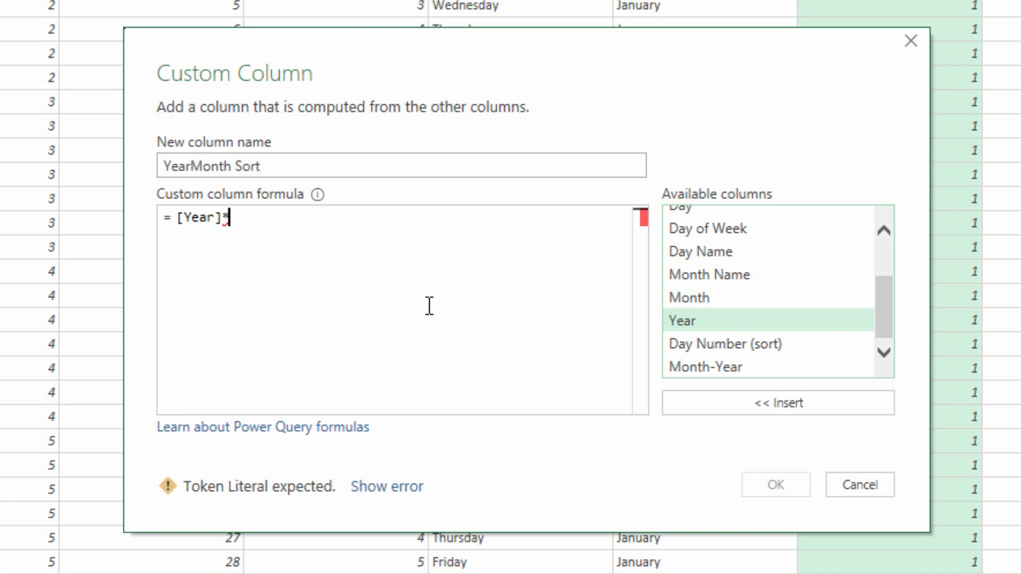
pyautogui.write('100')
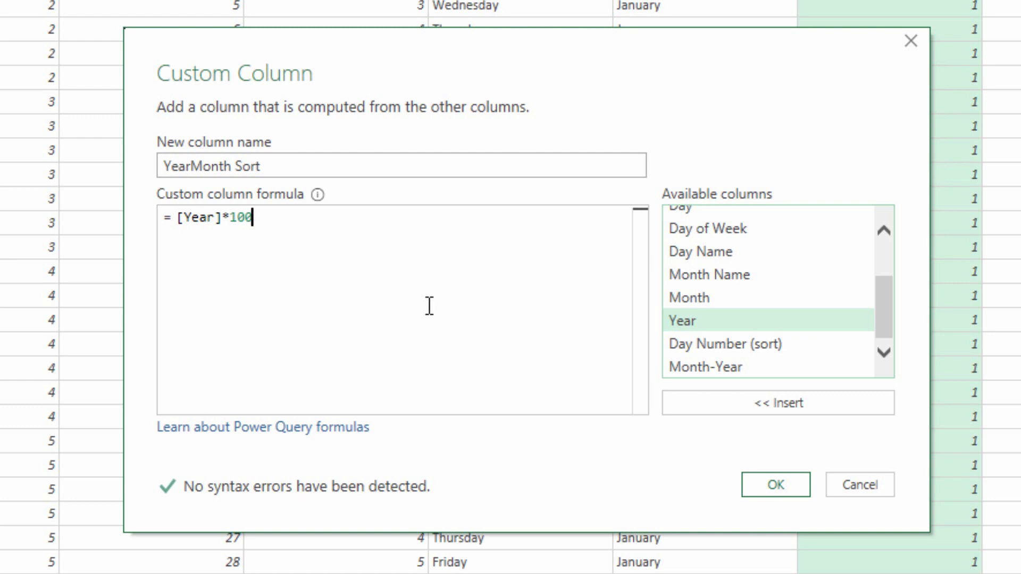
pyautogui.write('+')
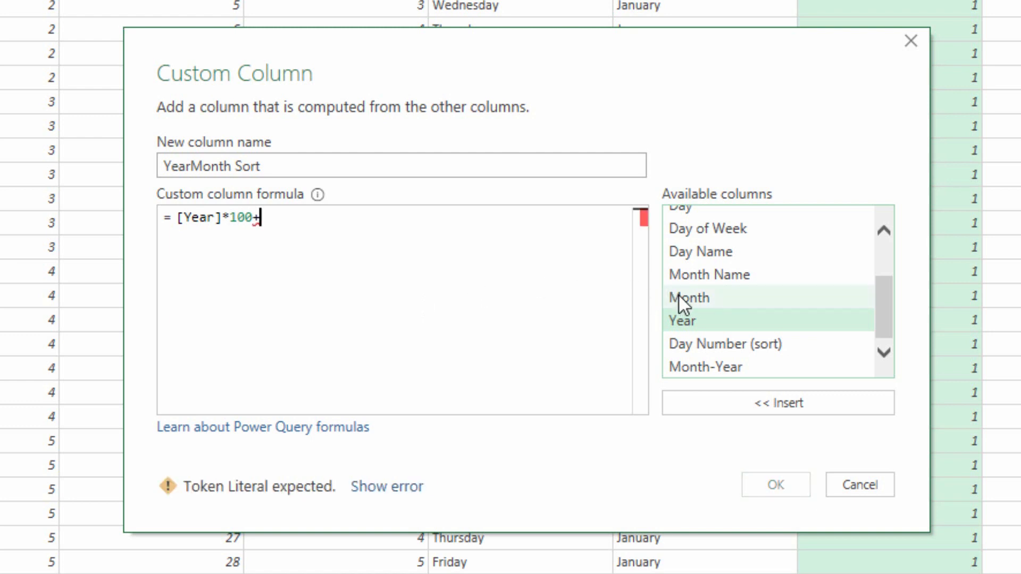
pyautogui.doubleClick(694, 301)
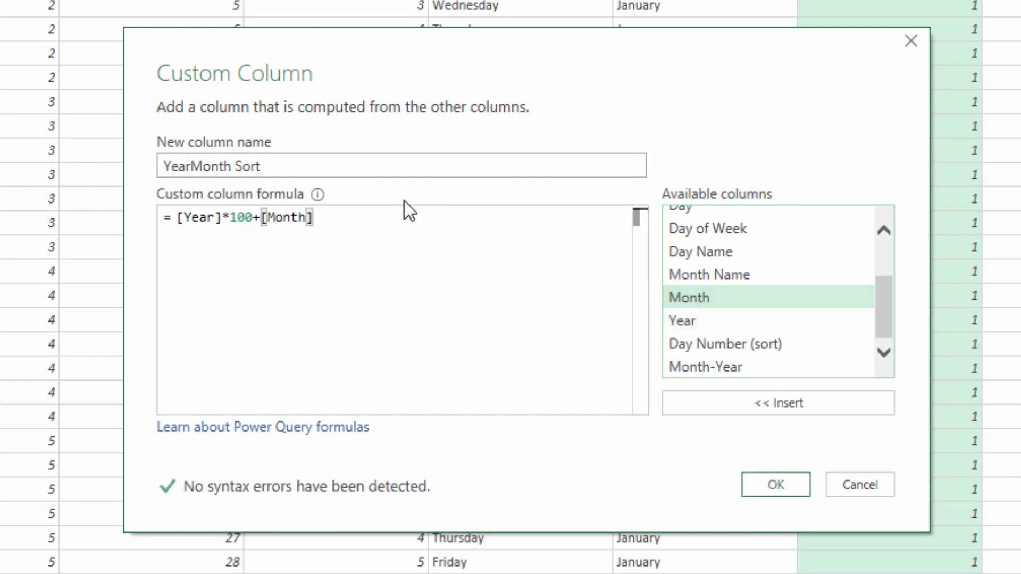
pyautogui.click(755, 490)
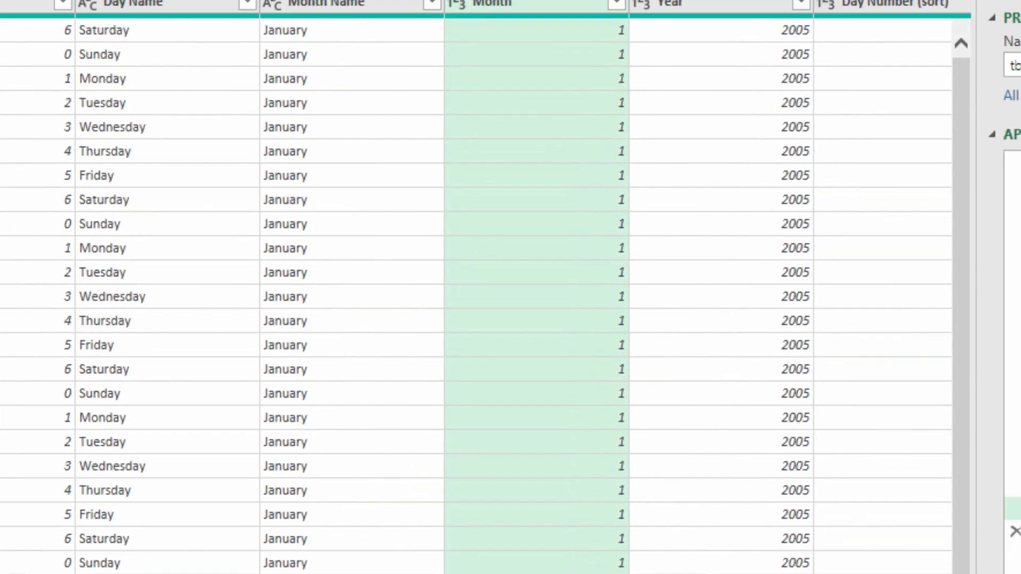
# Step: Set the YearMonth Sort column's data type to Whole Number and load the query back to the workbook
pyautogui.click(652, 52)
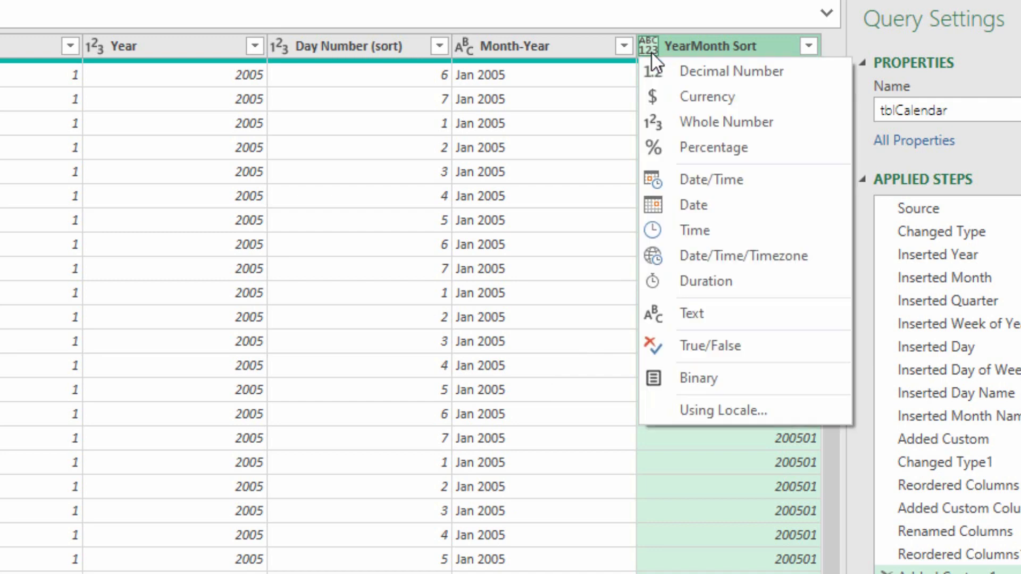
pyautogui.click(677, 119)
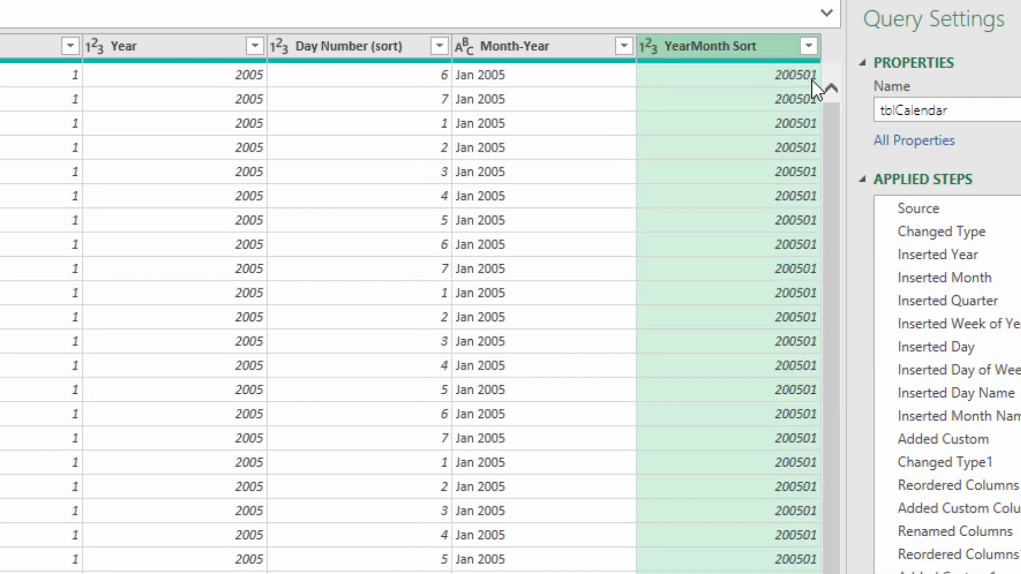
pyautogui.scroll(-3, 745, 329)
pyautogui.scroll(-15, 840, 391)
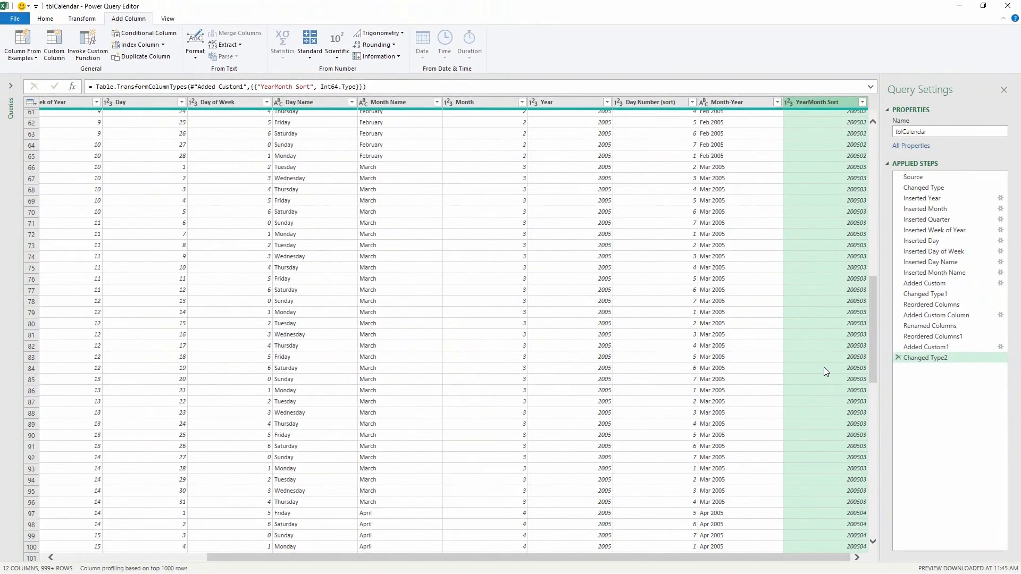
pyautogui.scroll(18, 824, 356)
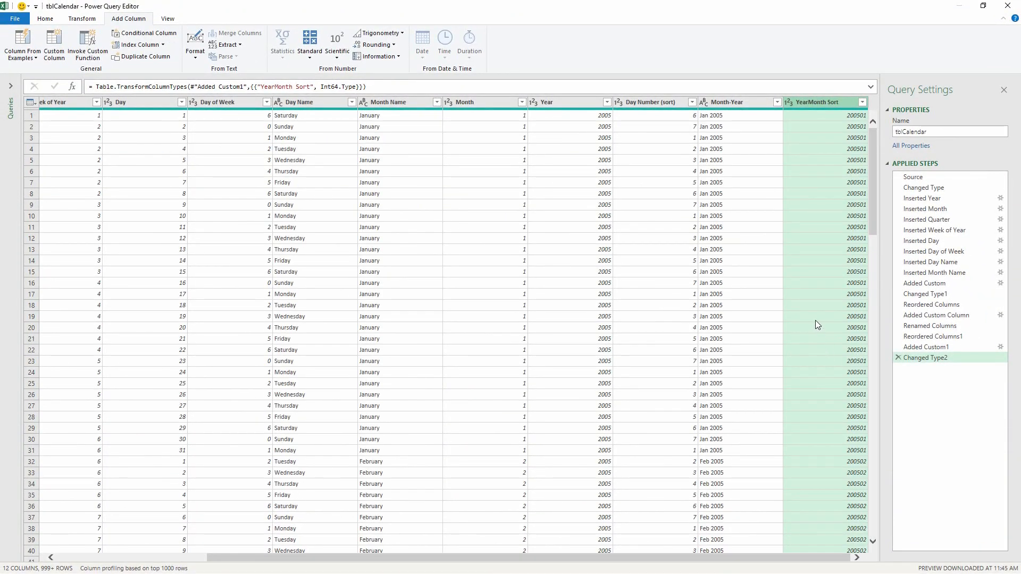
pyautogui.click(42, 20)
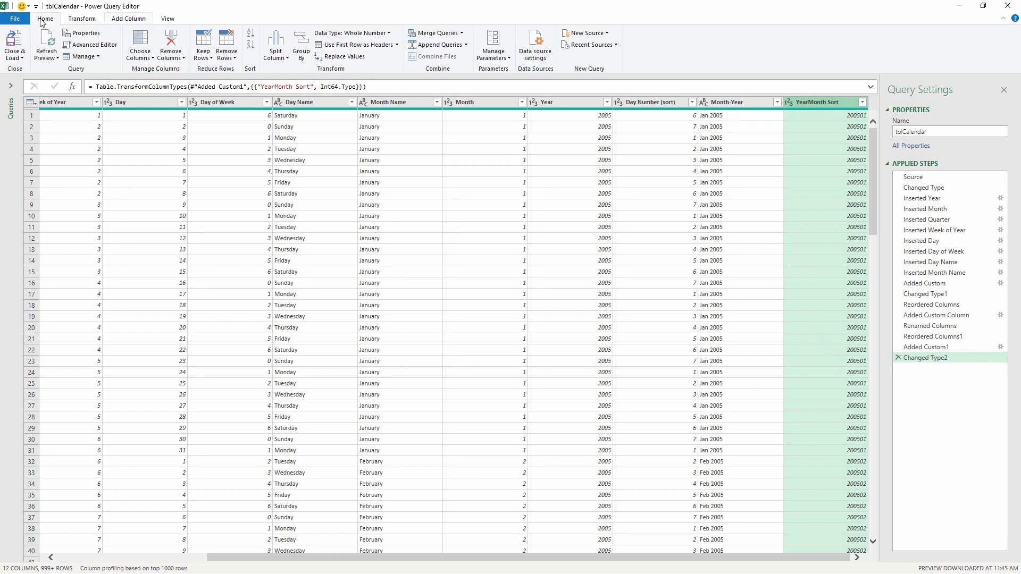
pyautogui.click(14, 45)
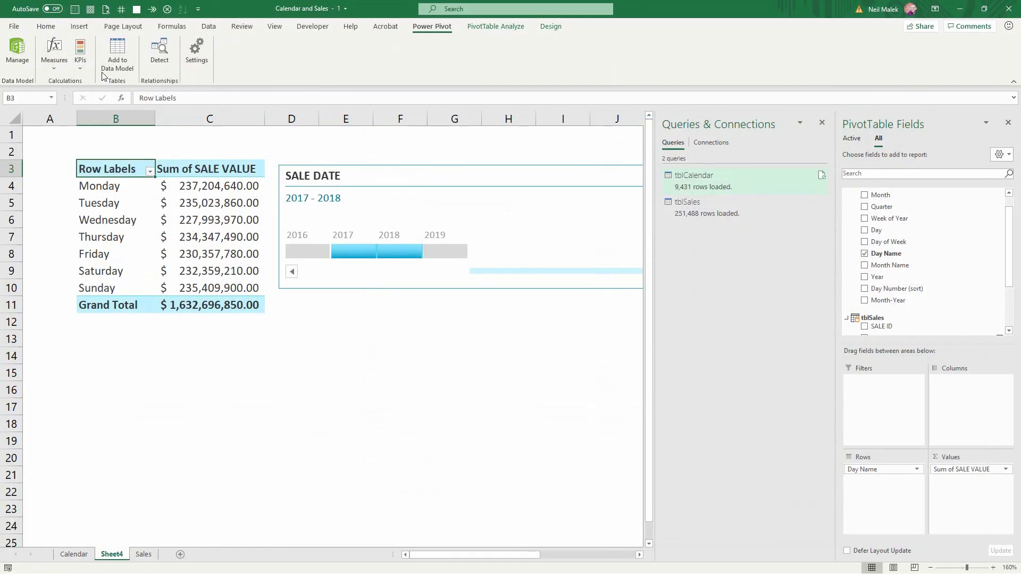
# Step: Open the Data Model in Power Pivot and sort the Month-Year column by YearMonth Sort
pyautogui.click(15, 60)
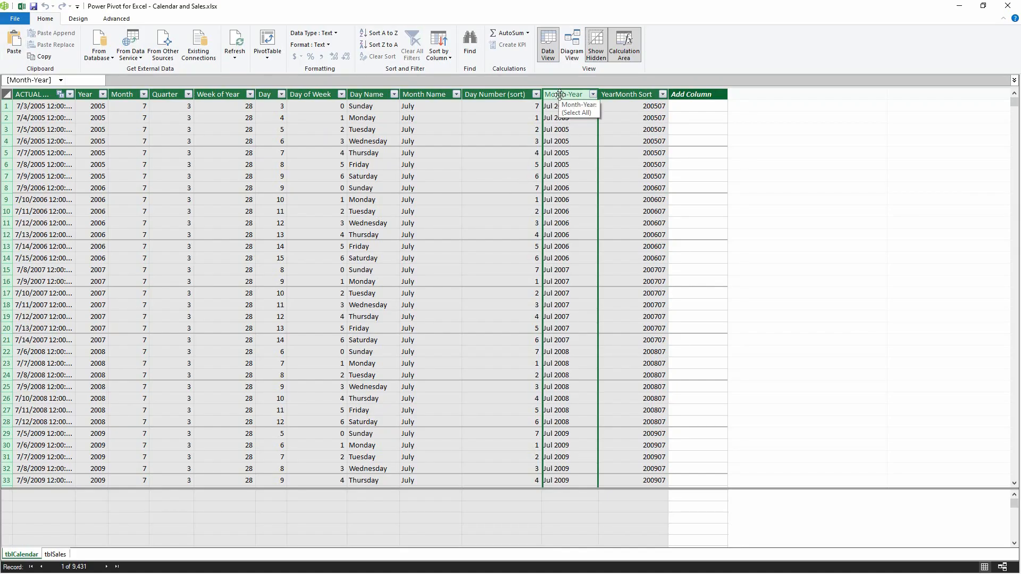
pyautogui.click(438, 43)
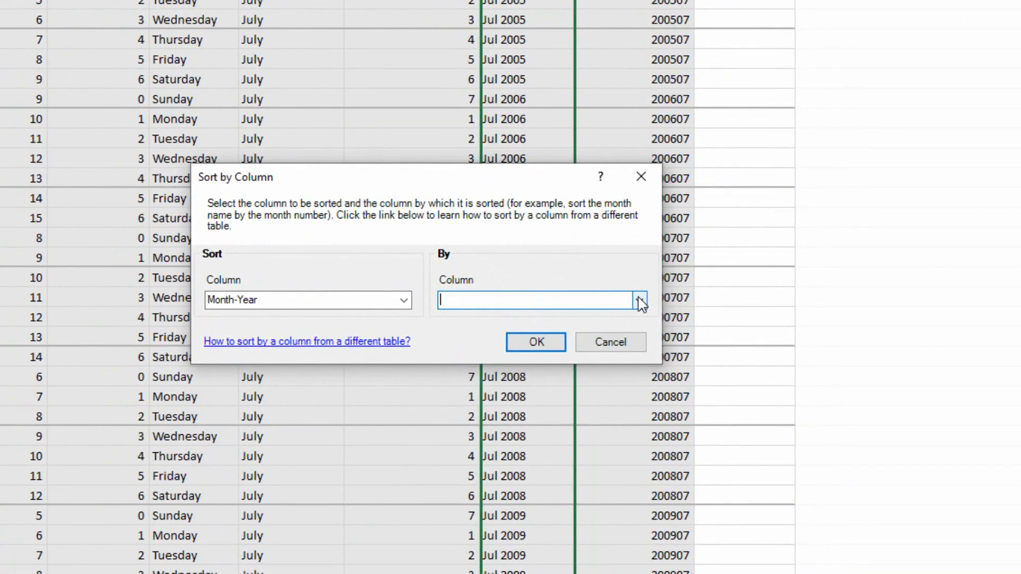
pyautogui.click(619, 462)
pyautogui.scroll(-1, 617, 396)
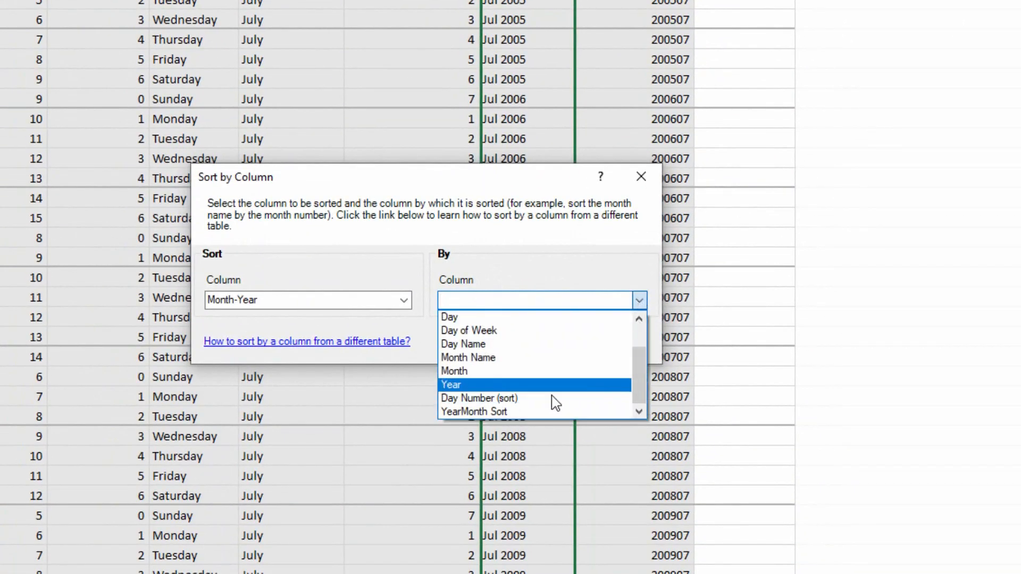
pyautogui.click(498, 413)
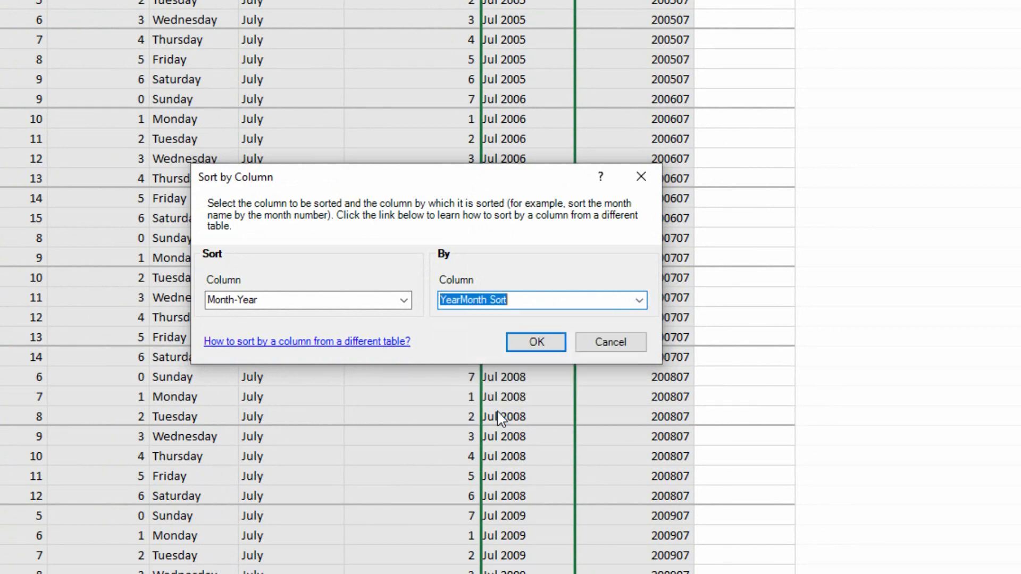
pyautogui.click(548, 351)
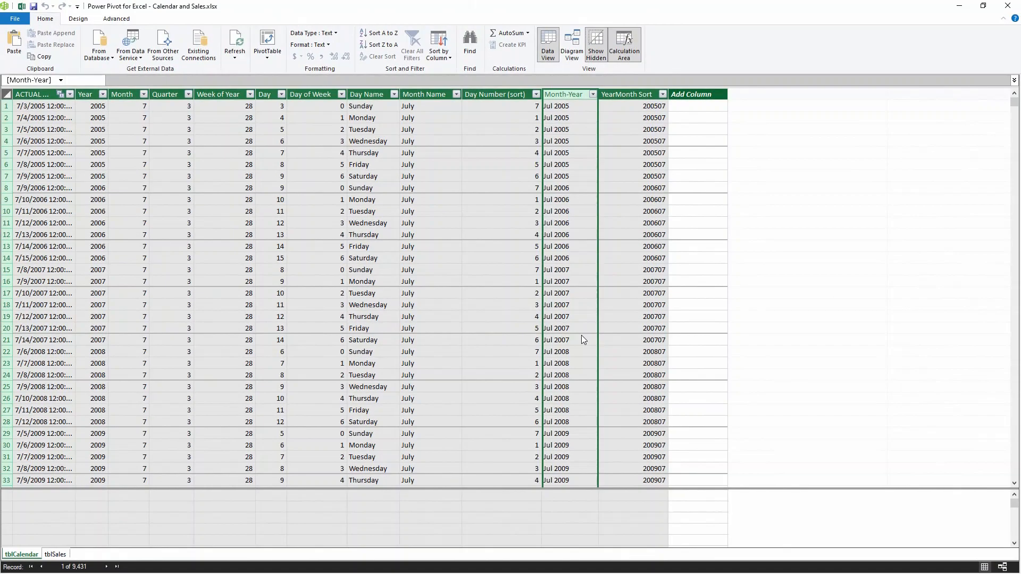
# Step: Return to the Excel workbook, replace Day Name with Month-Year in the PivotTable rows and review the month order
pyautogui.click(20, 8)
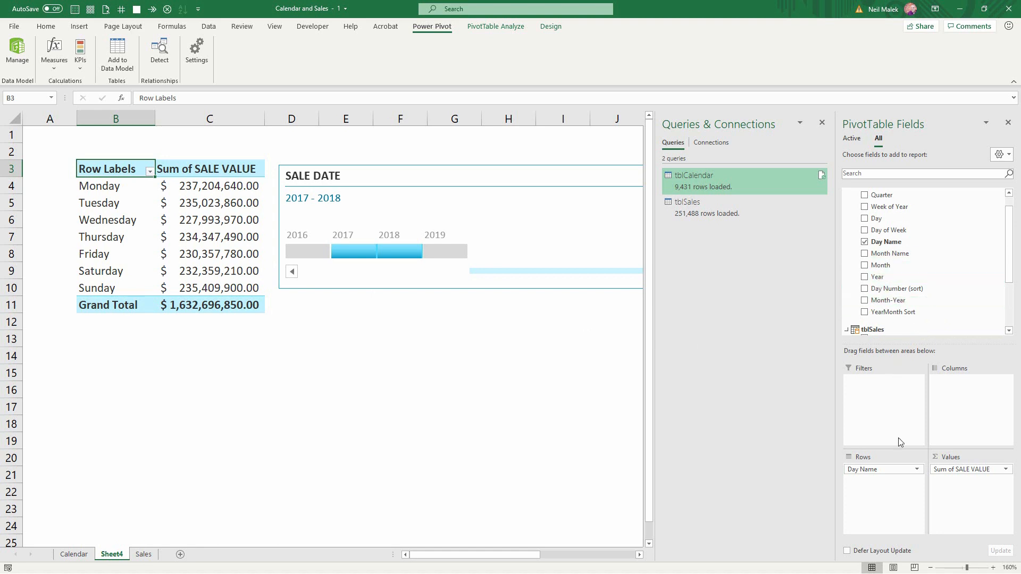
pyautogui.moveTo(904, 469); pyautogui.dragTo(950, 279)
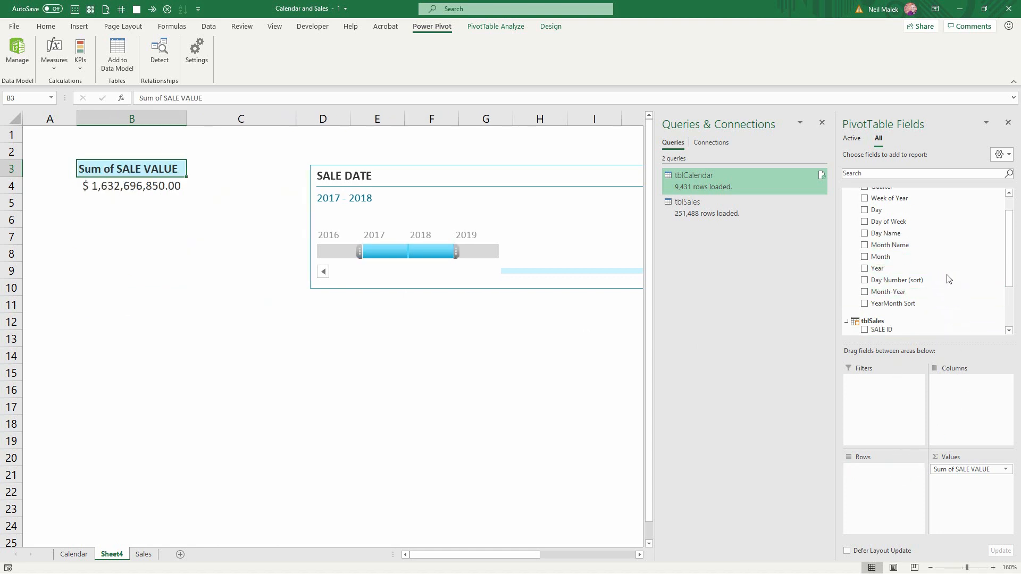
pyautogui.moveTo(888, 292); pyautogui.dragTo(894, 477)
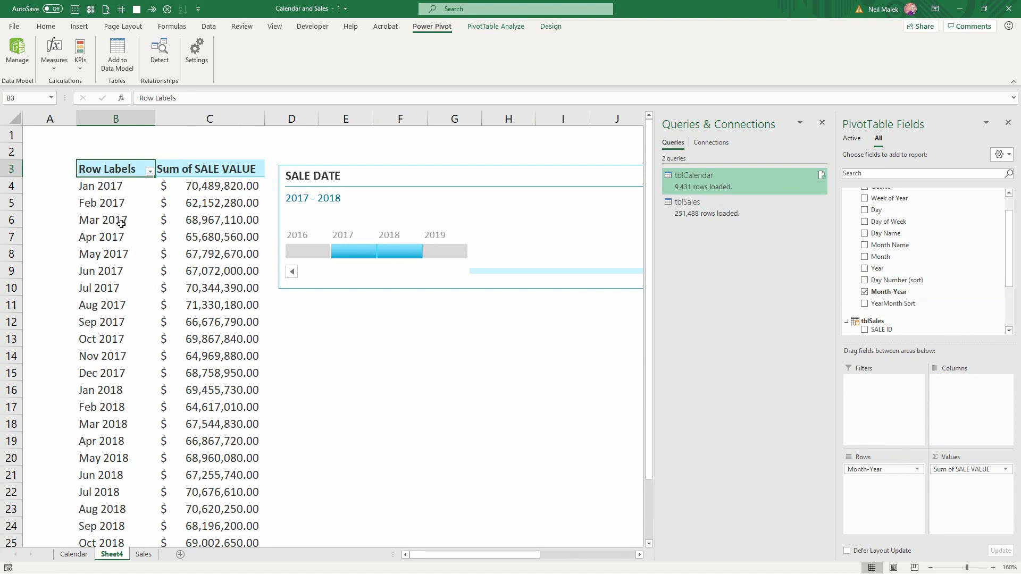
pyautogui.scroll(-2, 120, 237)
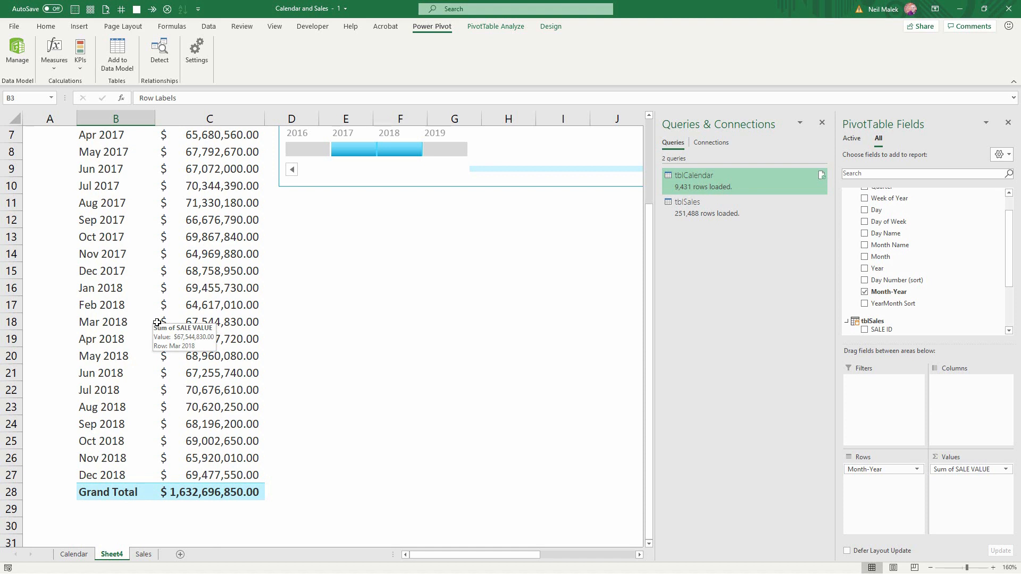
pyautogui.scroll(2, 158, 321)
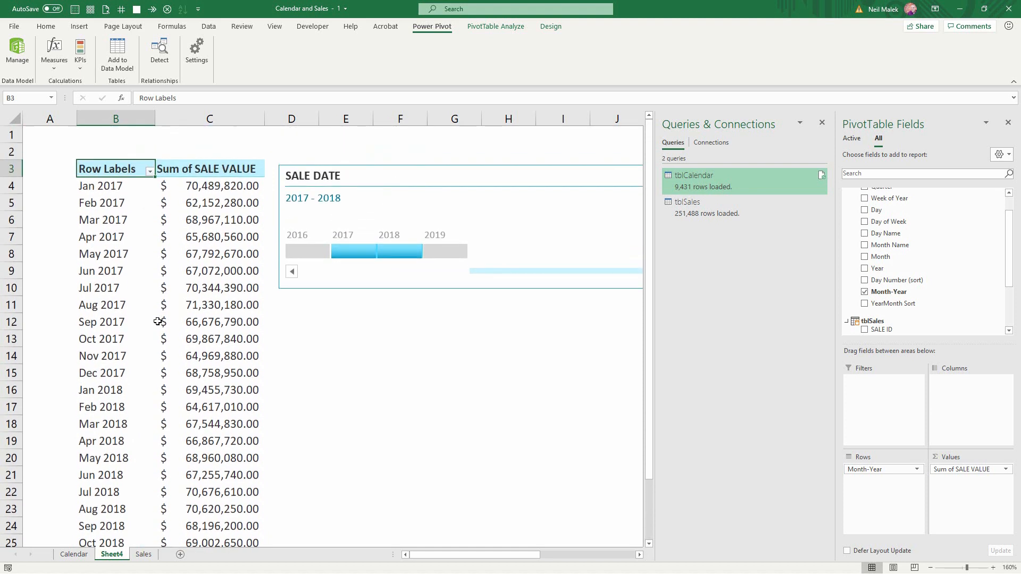